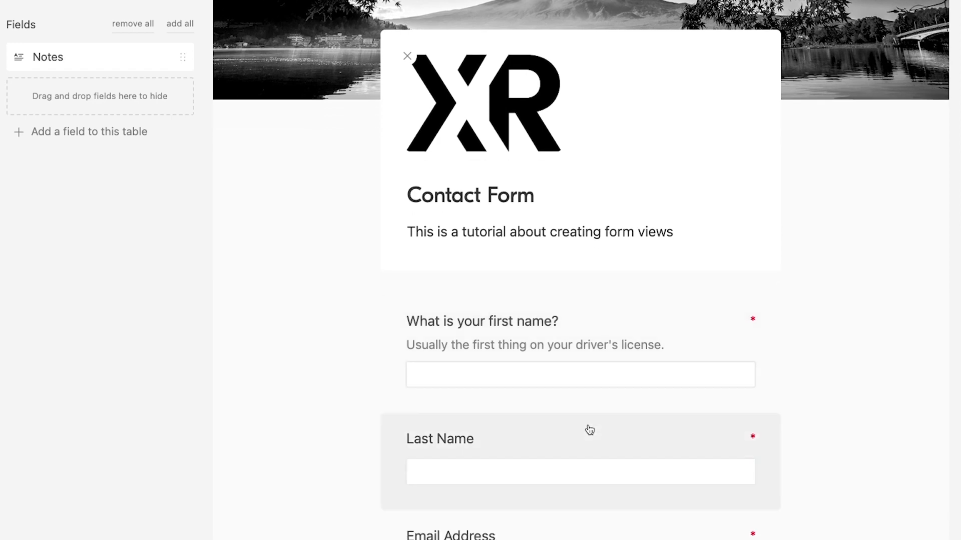
Step: Review the example form's Last Name and contact-location questions, adding and then hiding the Notes field
left_click(576, 430)
scroll(573, 431, "down", 3)
scroll(576, 437, "down", 12)
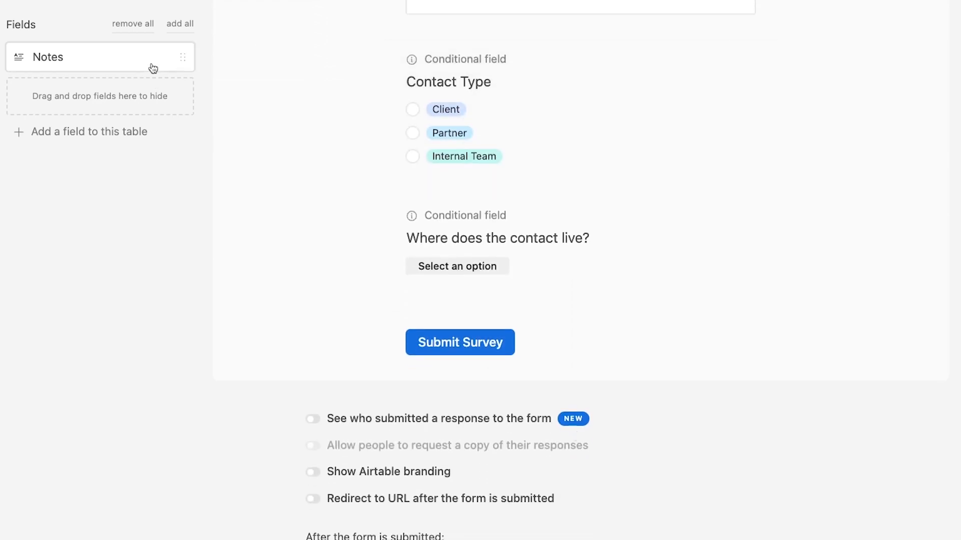
left_click(153, 68)
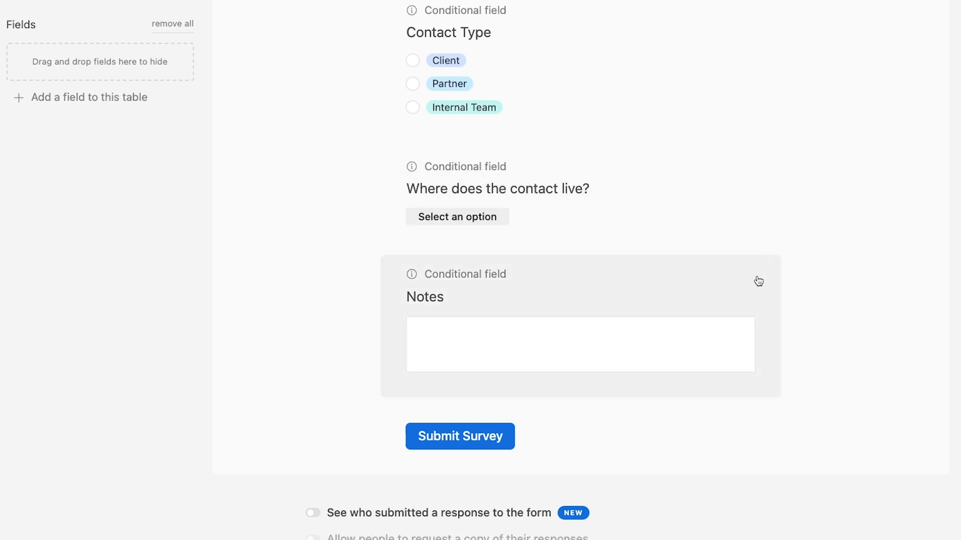
left_click(757, 278)
left_click(904, 281)
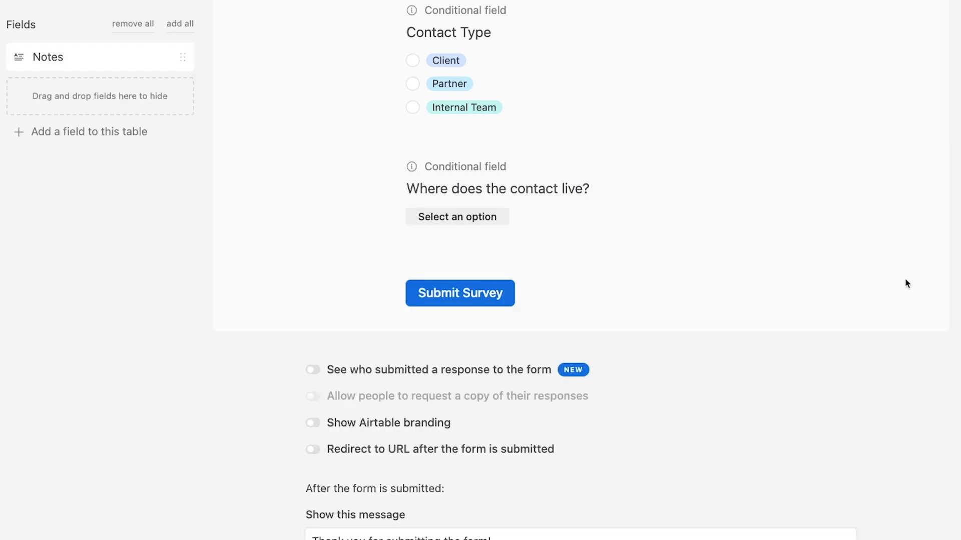
left_click(576, 175)
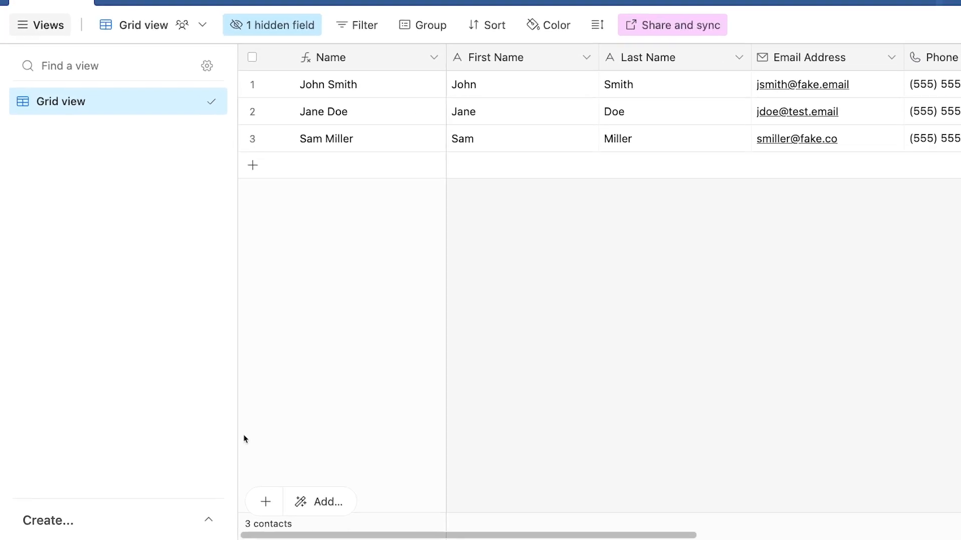
Step: Create a collaborative form view named Form from the Create... list
left_click(175, 521)
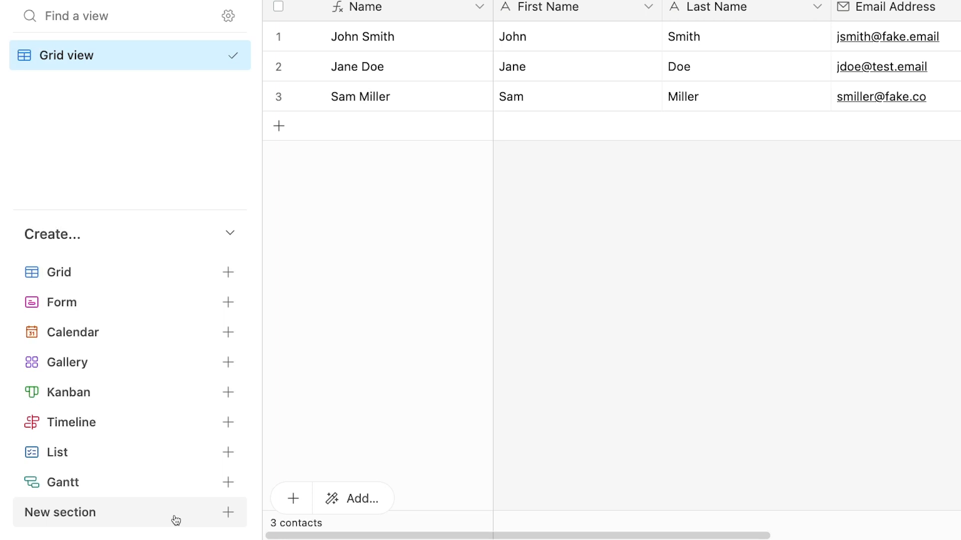
left_click(199, 302)
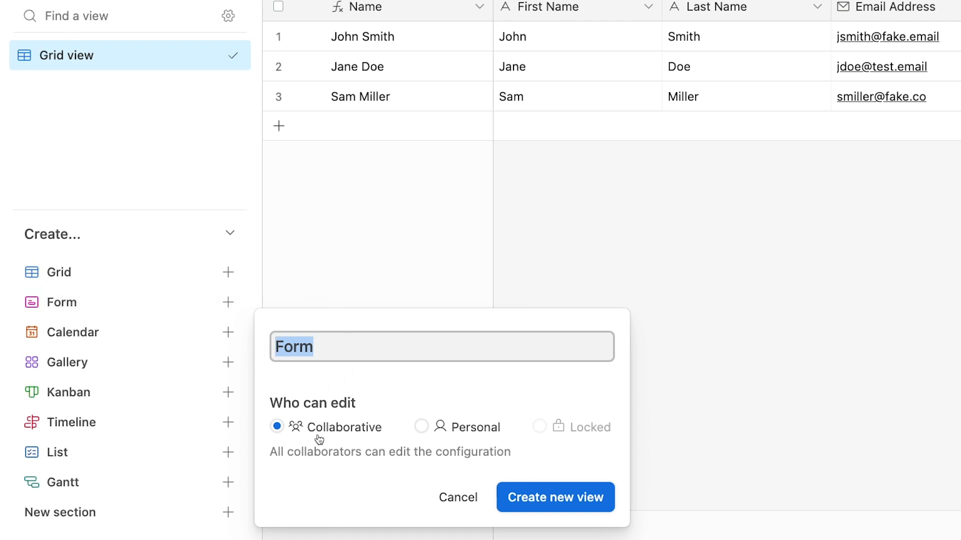
left_click(557, 503)
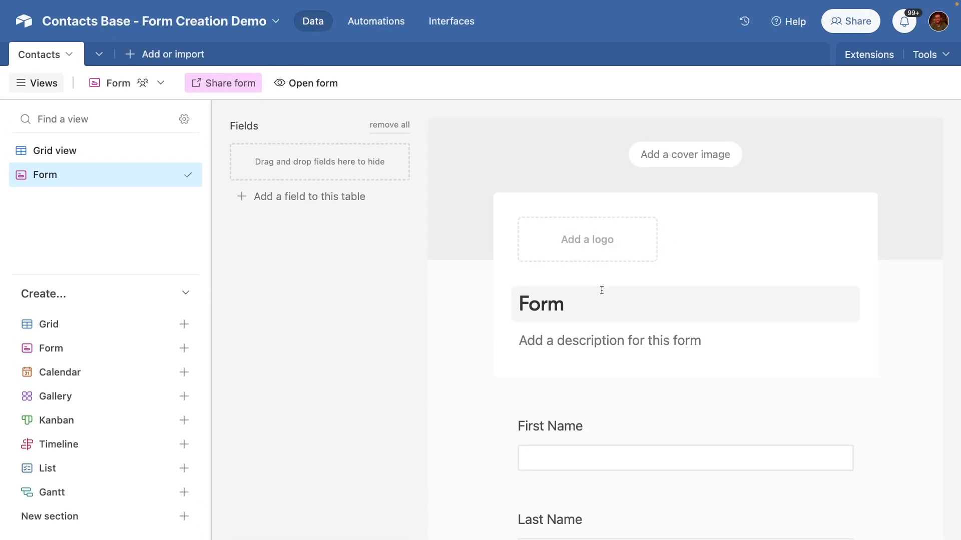
scroll(609, 298, "down", 3)
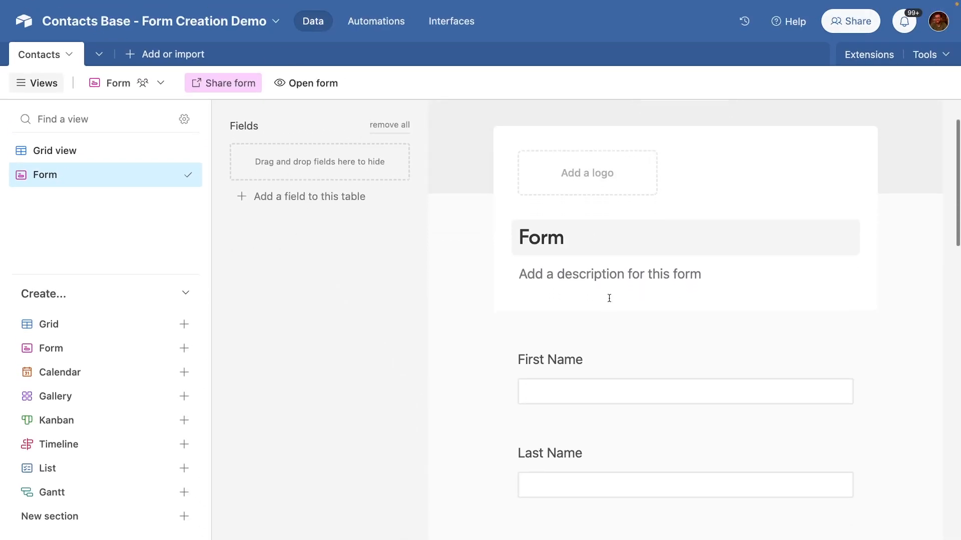
scroll(609, 301, "down", 8)
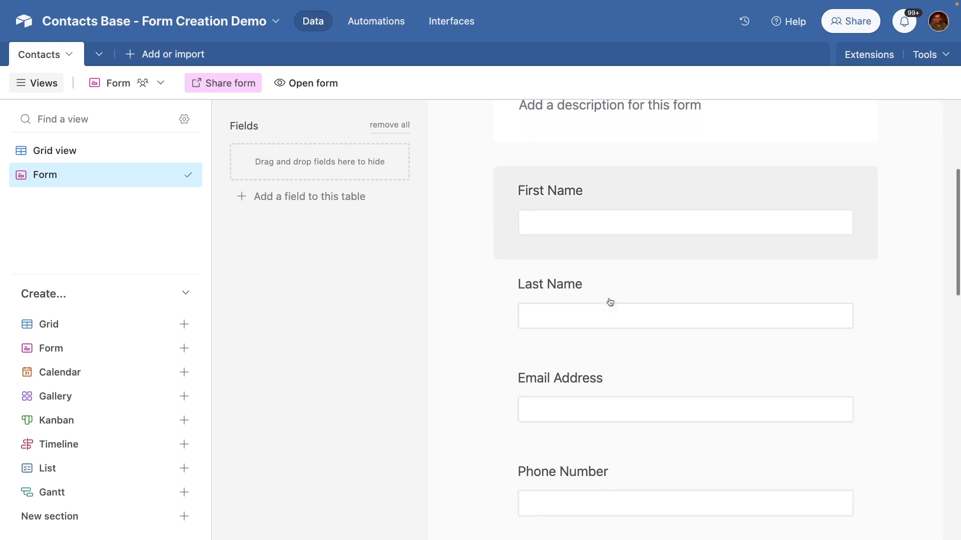
scroll(609, 300, "down", 5)
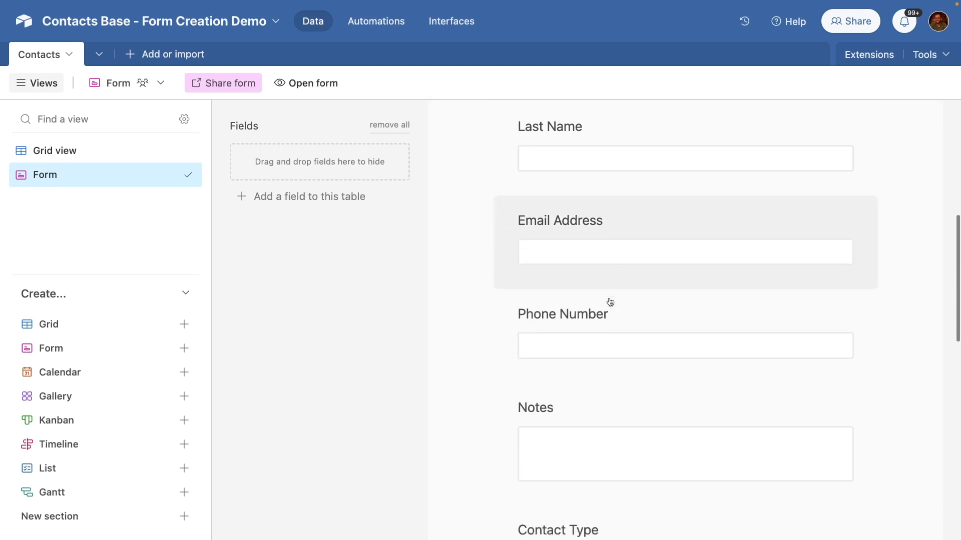
scroll(609, 299, "down", 15)
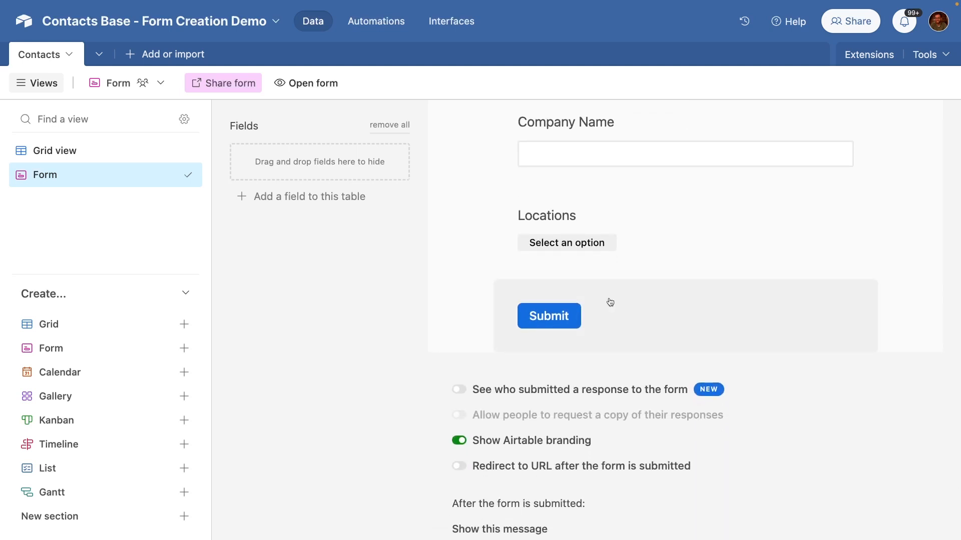
scroll(811, 376, "up", 20)
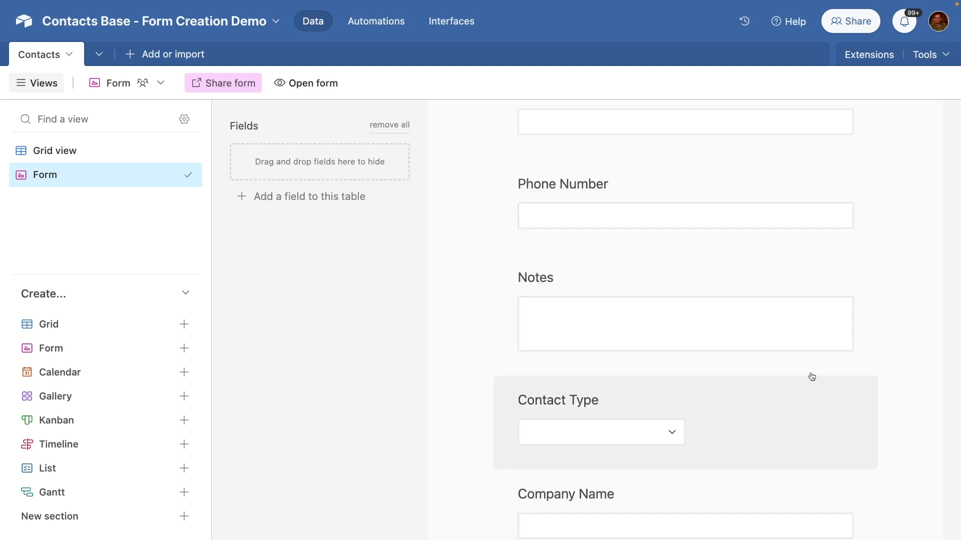
scroll(448, 227, "down", 2)
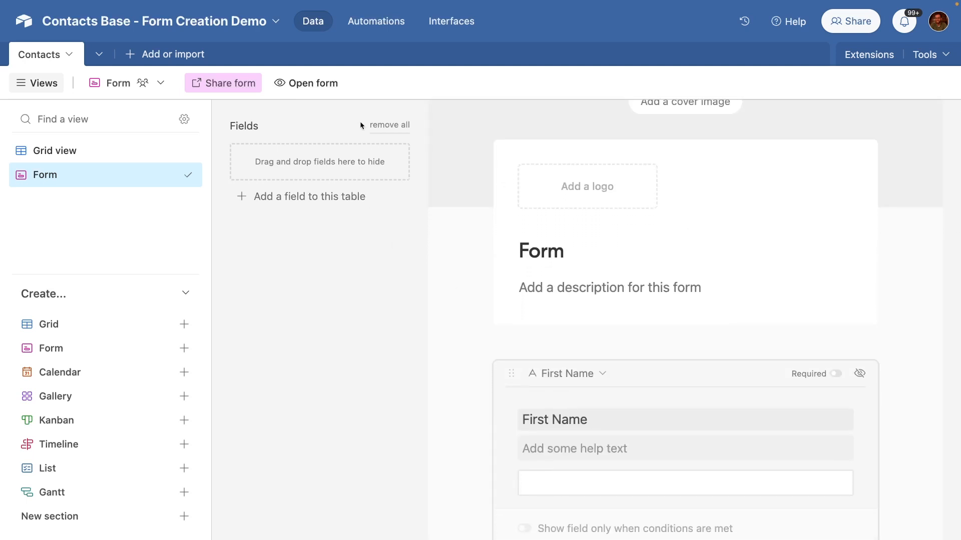
left_click(376, 125)
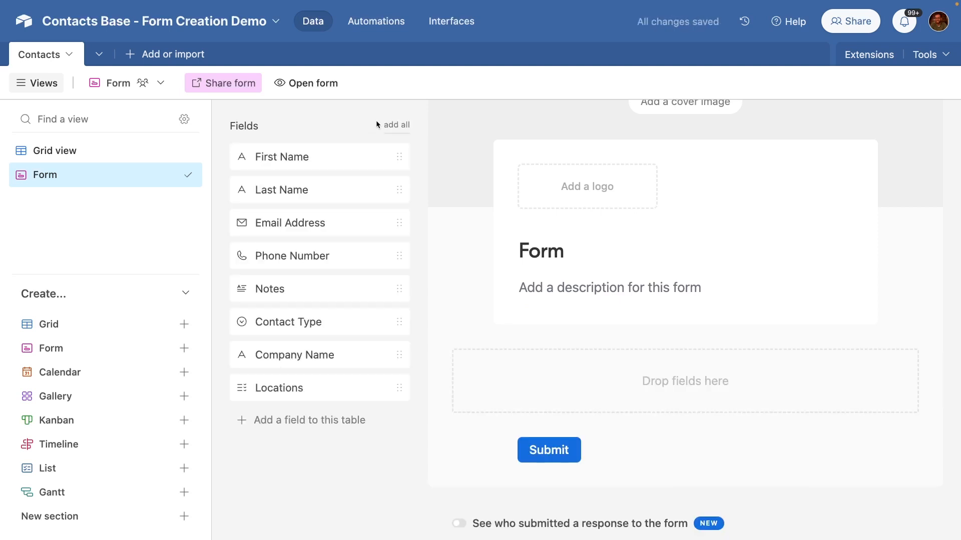
left_click(396, 130)
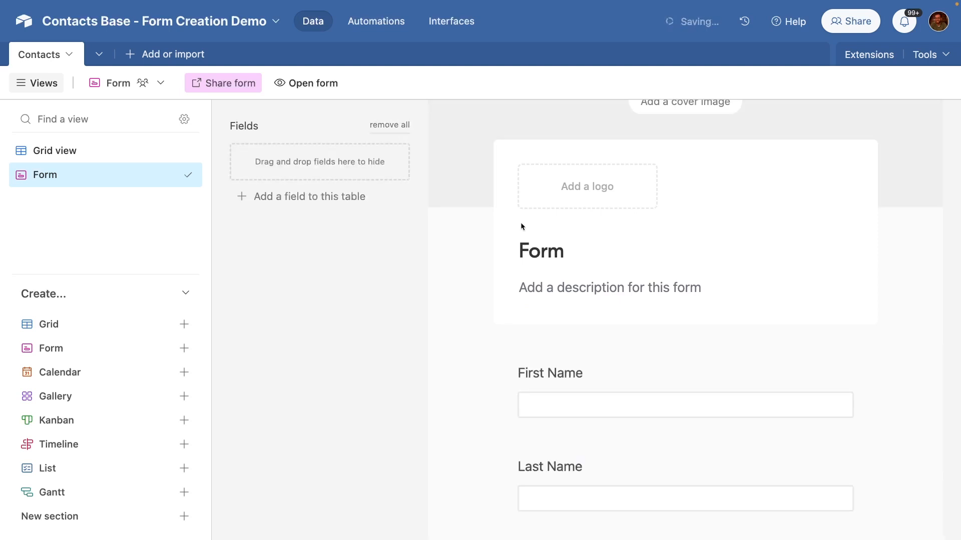
scroll(576, 279, "down", 1)
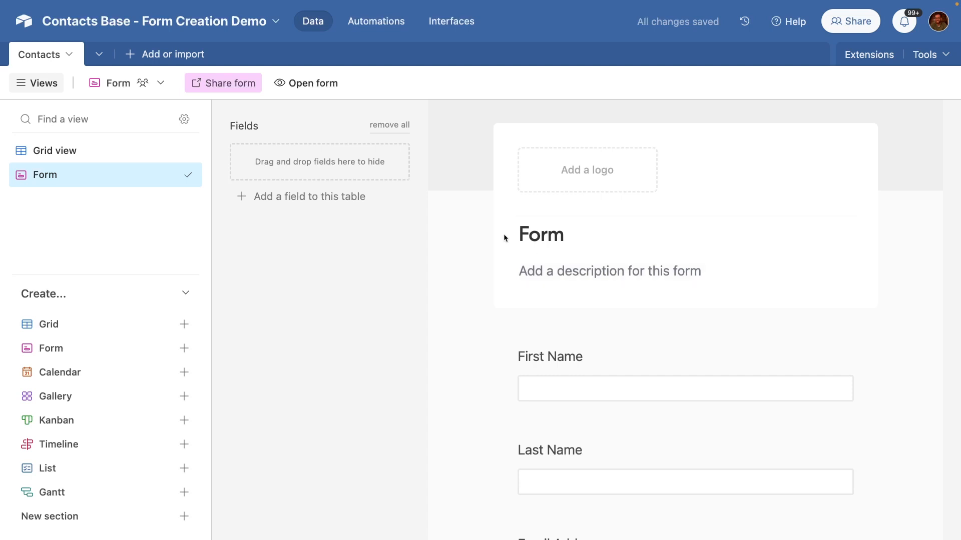
scroll(562, 300, "up", 4)
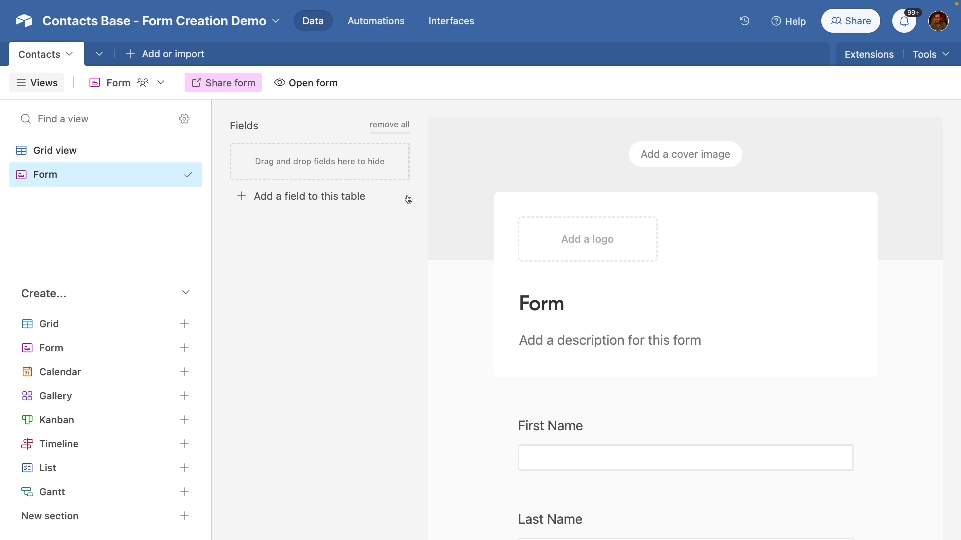
Step: On the live form, enter the contact's first and last name, email, phone and 'Just a test from our friendly robot.'
left_click(307, 85)
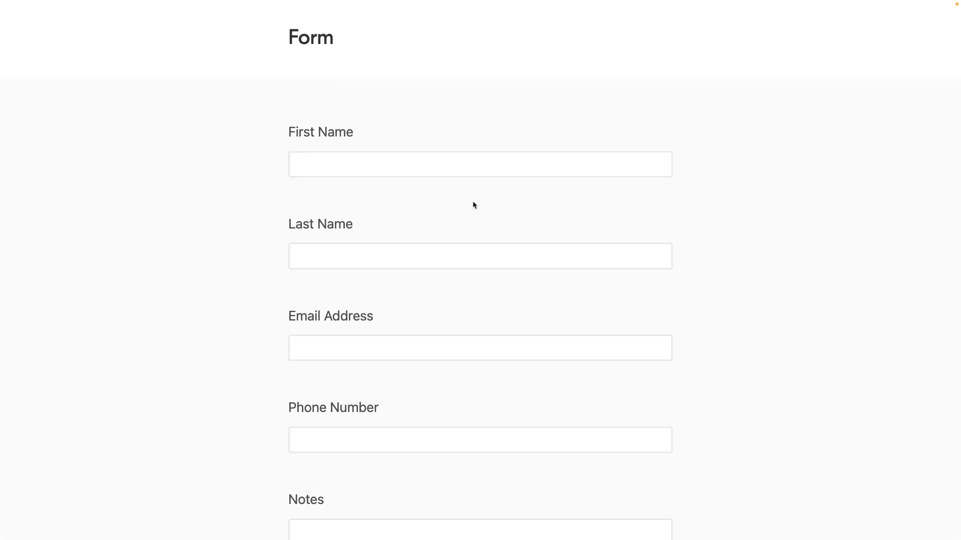
scroll(474, 205, "down", 1)
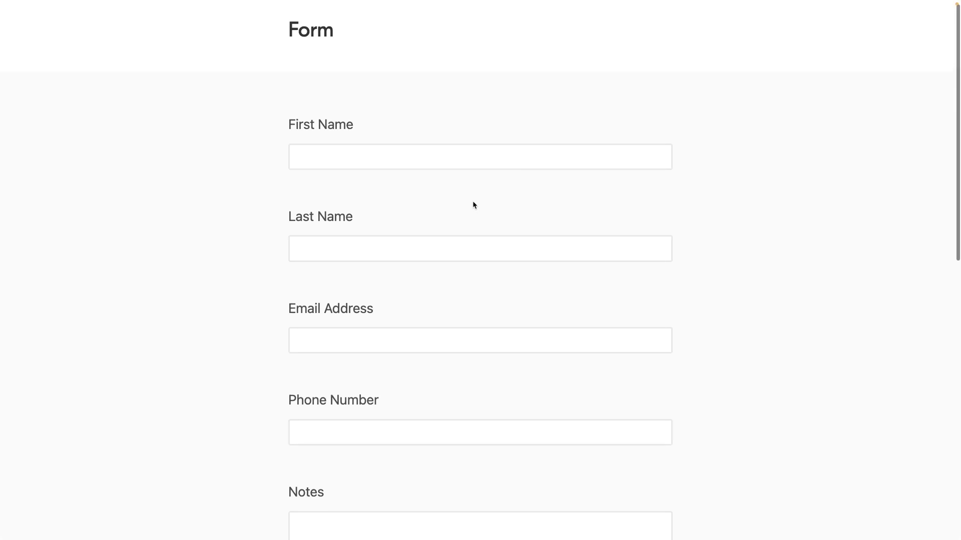
scroll(475, 206, "up", 1)
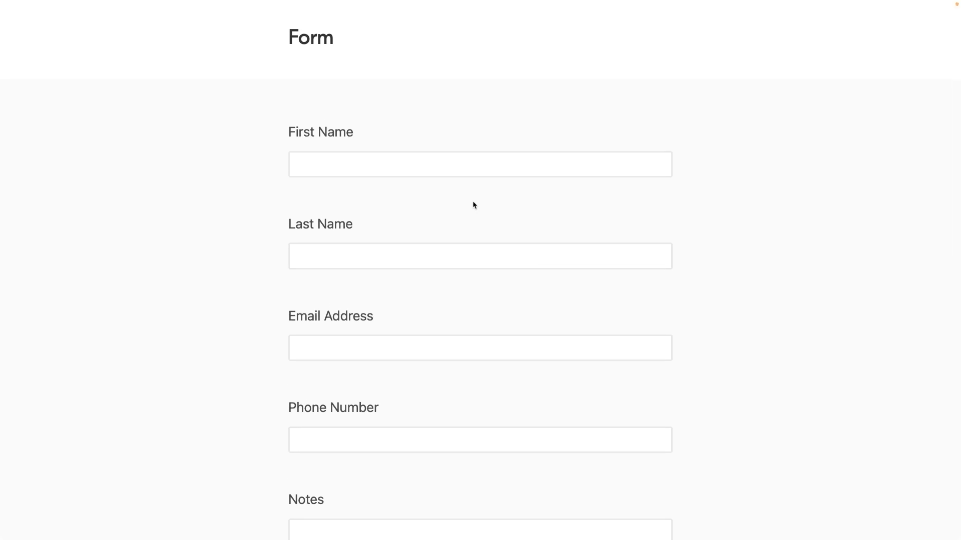
key("Tab")
type("Robin")
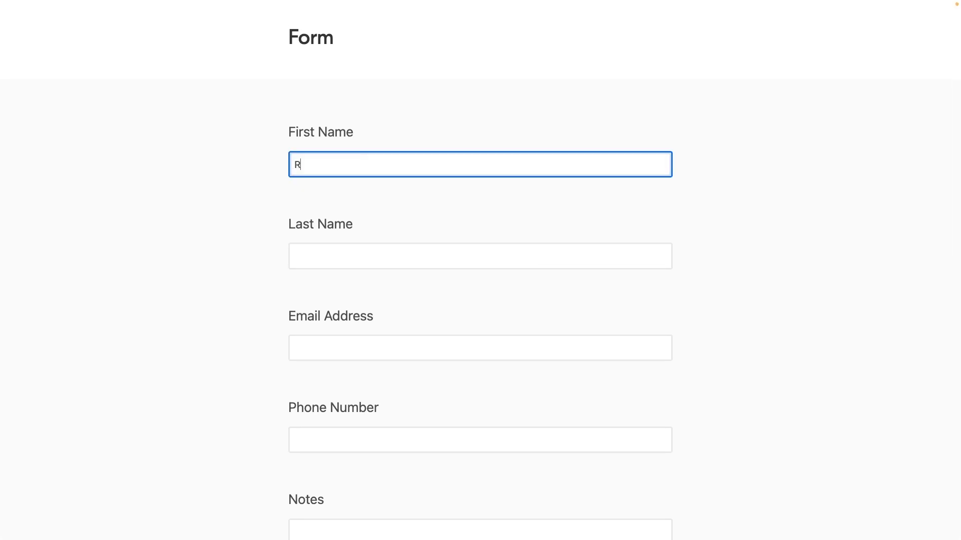
key("Tab")
type("TheRobot")
key("Tab")
key("Tab")
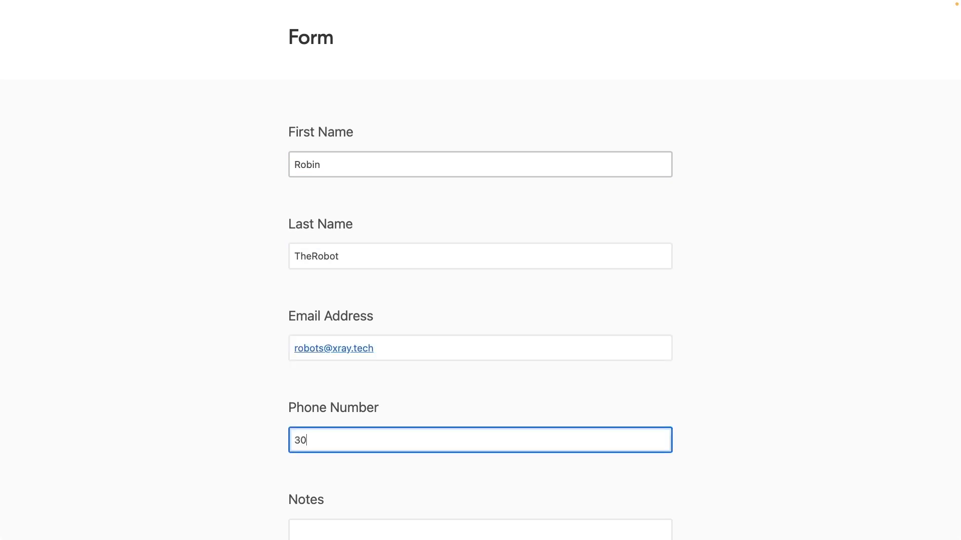
key("Tab")
type("Just a test from our friendly robot.")
Step: Choose Internal Team, enter company XRay, submit the response and close the form tab
scroll(323, 238, "down", 8)
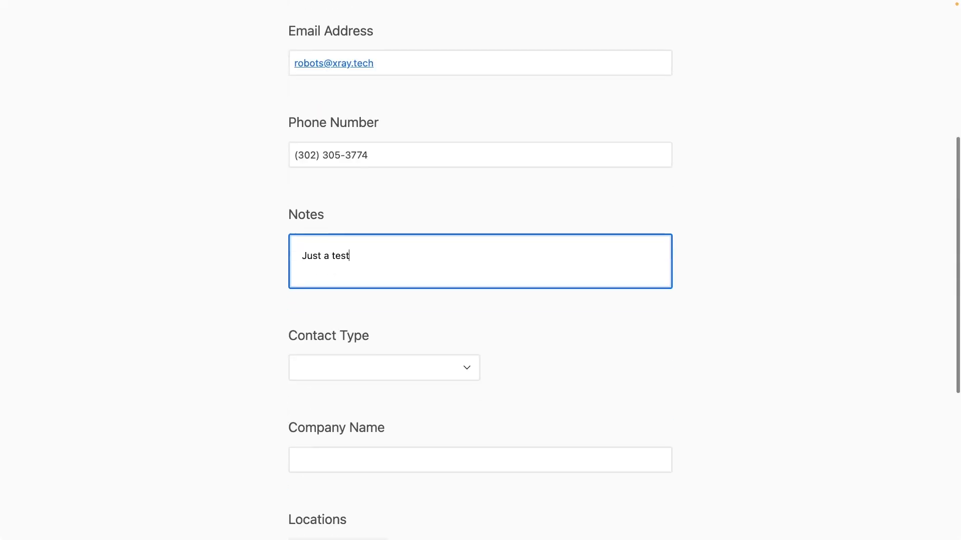
left_click(330, 261)
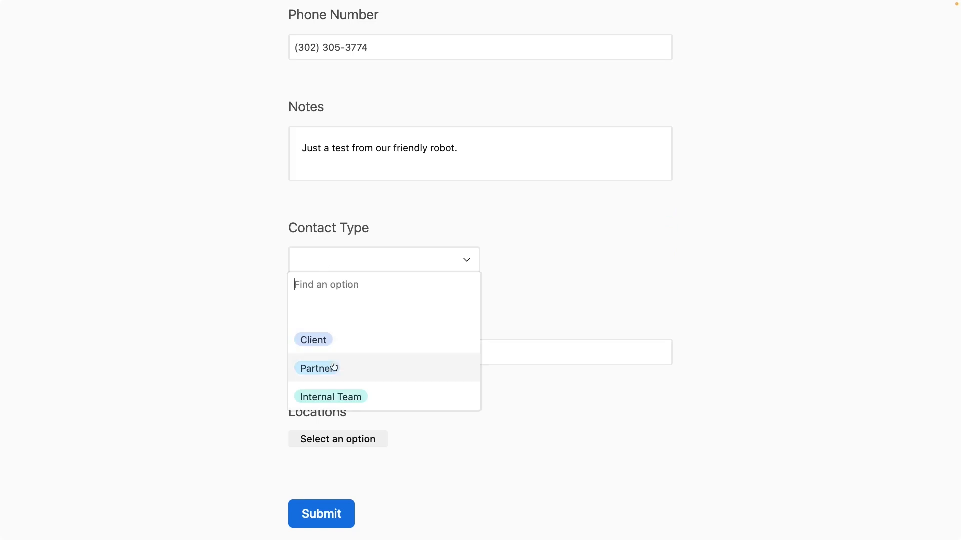
left_click(330, 396)
left_click(346, 357)
type("XRay")
scroll(345, 356, "down", 2)
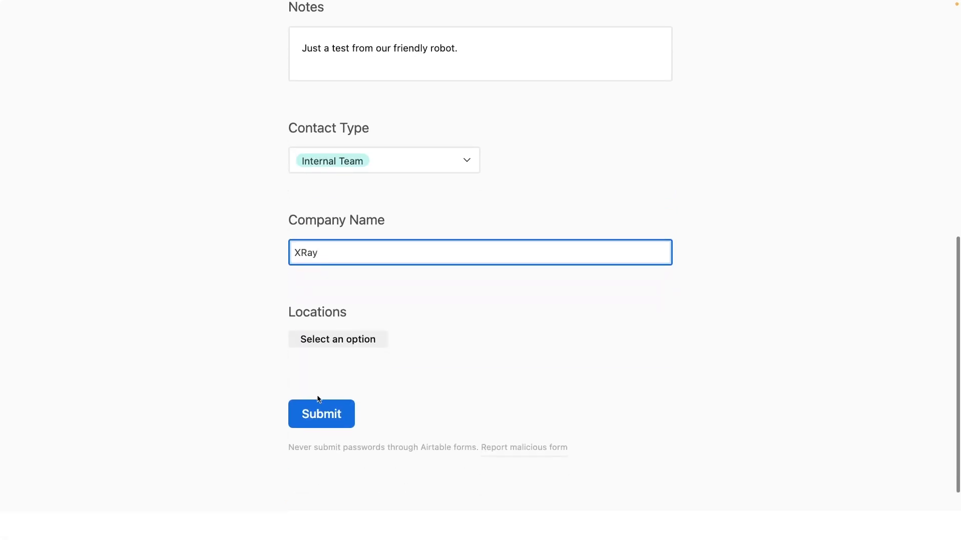
left_click(317, 414)
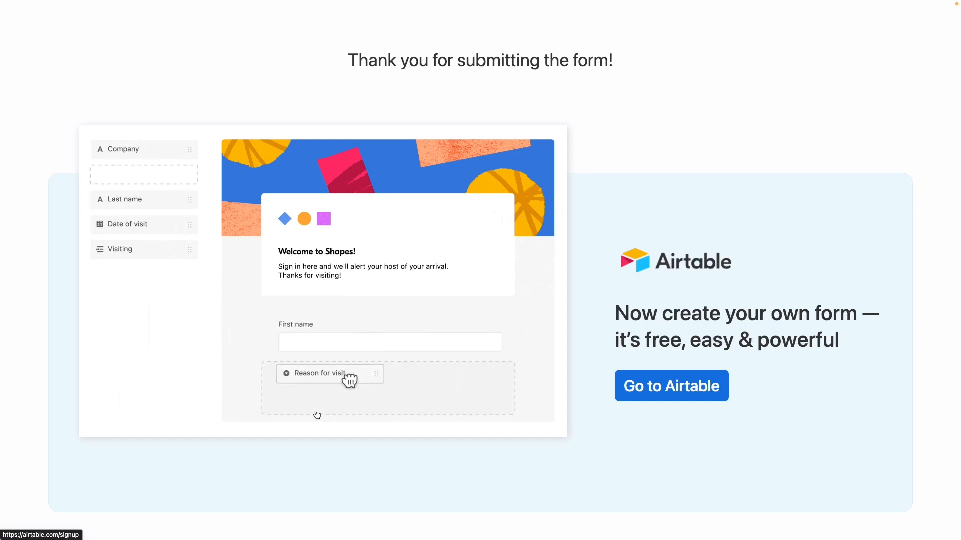
key("super+w")
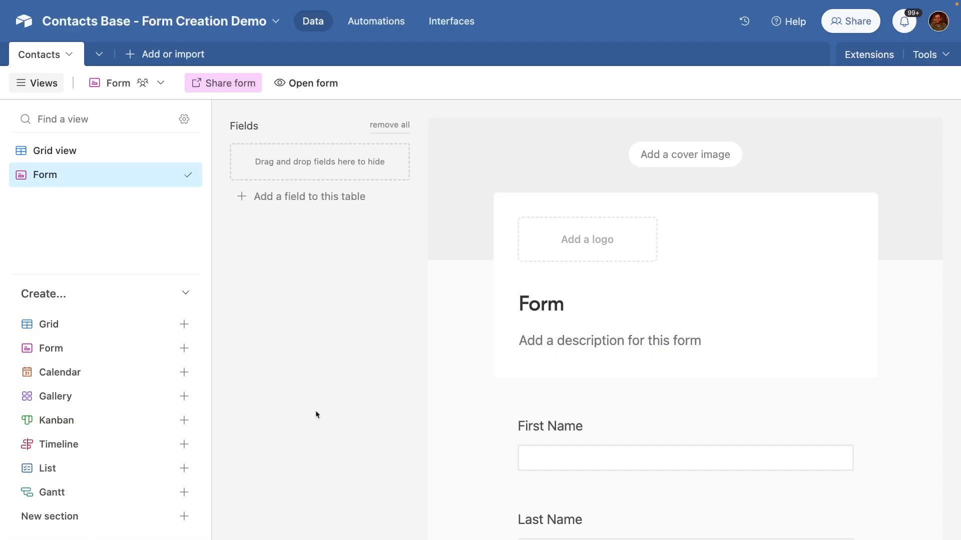
left_click(136, 150)
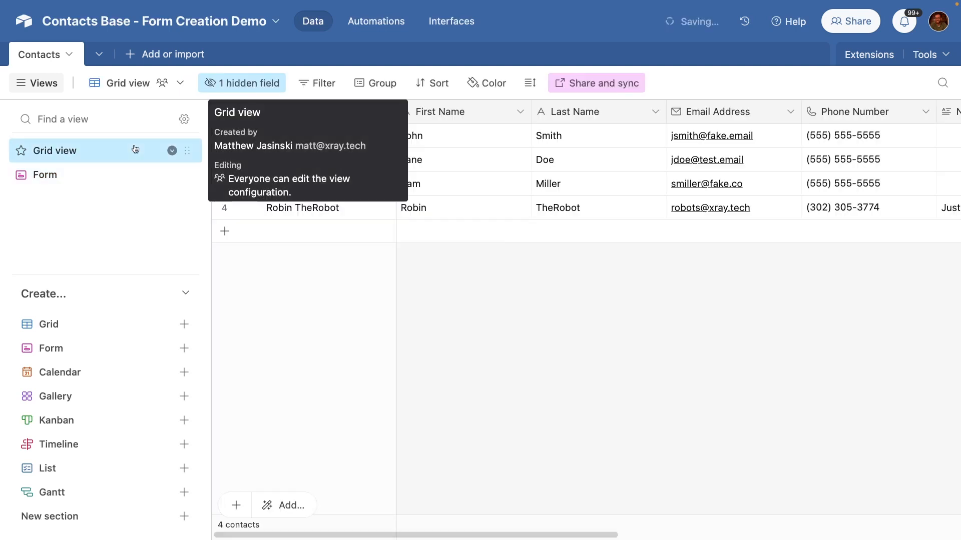
left_click(224, 207)
scroll(498, 214, "right", 10)
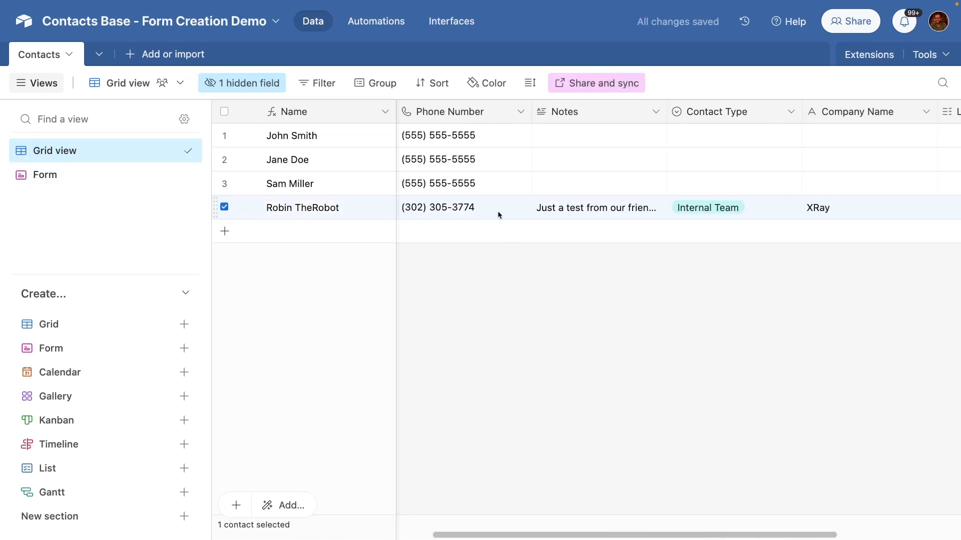
scroll(497, 211, "left", 10)
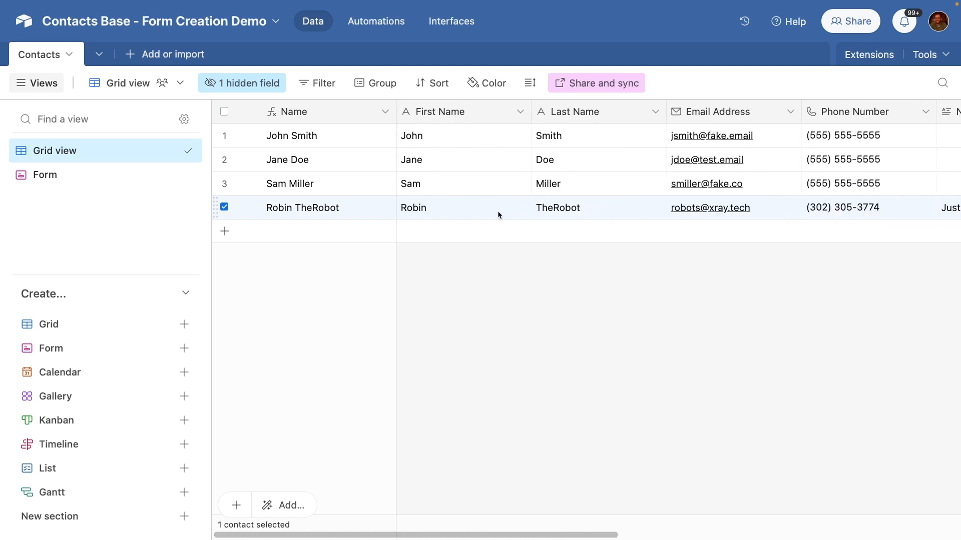
left_click(123, 184)
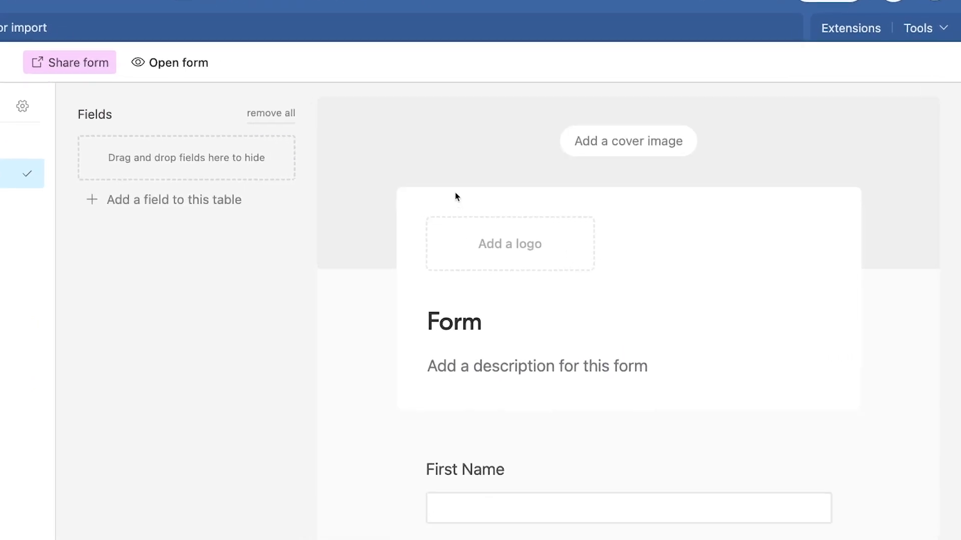
Step: Upload the handshake photo as the form's cover image
left_click(462, 159)
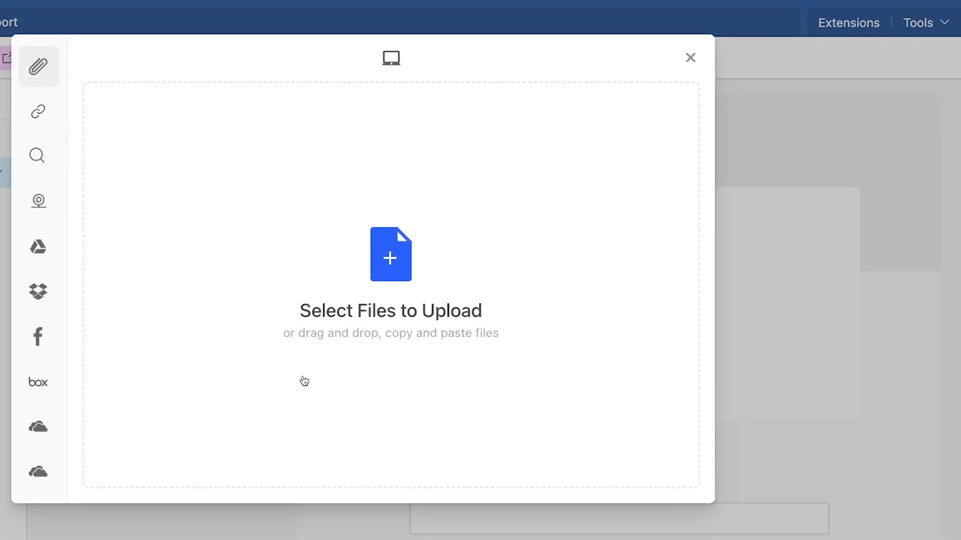
mouse_move(47, 123)
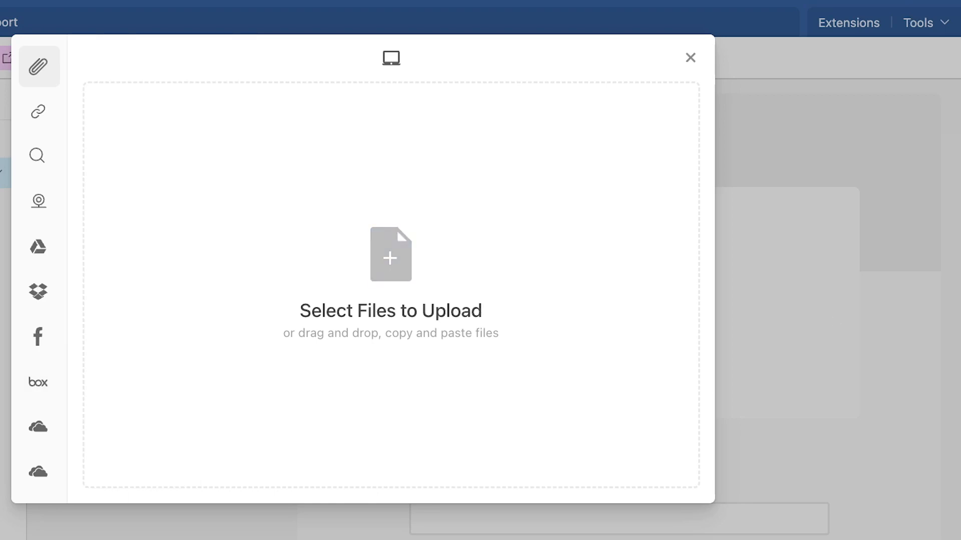
left_click_drag(568, 307, 413, 265)
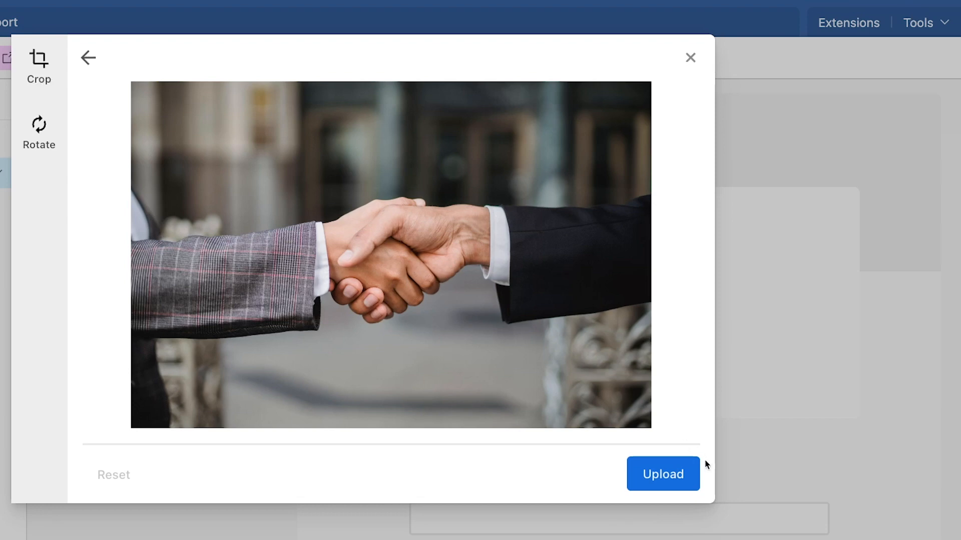
left_click(688, 470)
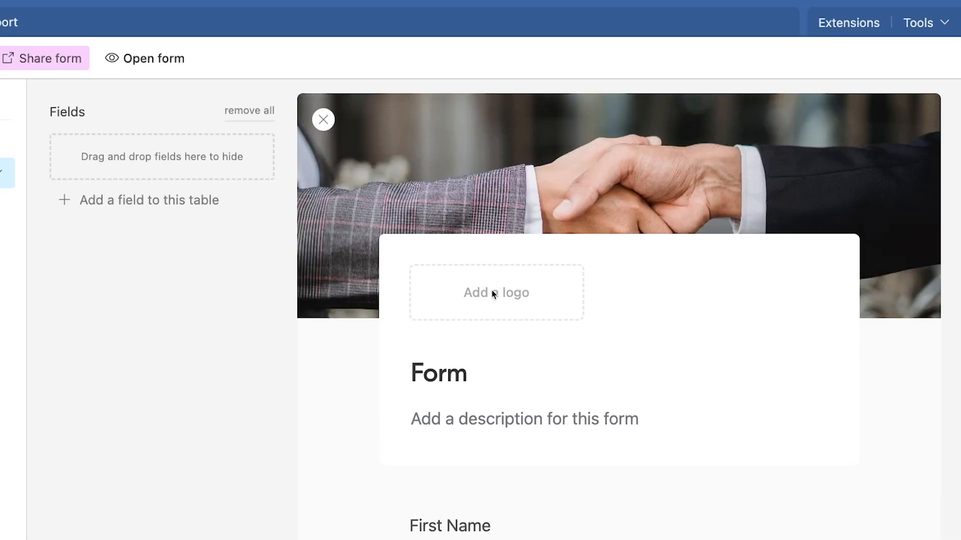
Step: Upload the XR logo file as the form's logo
left_click(502, 286)
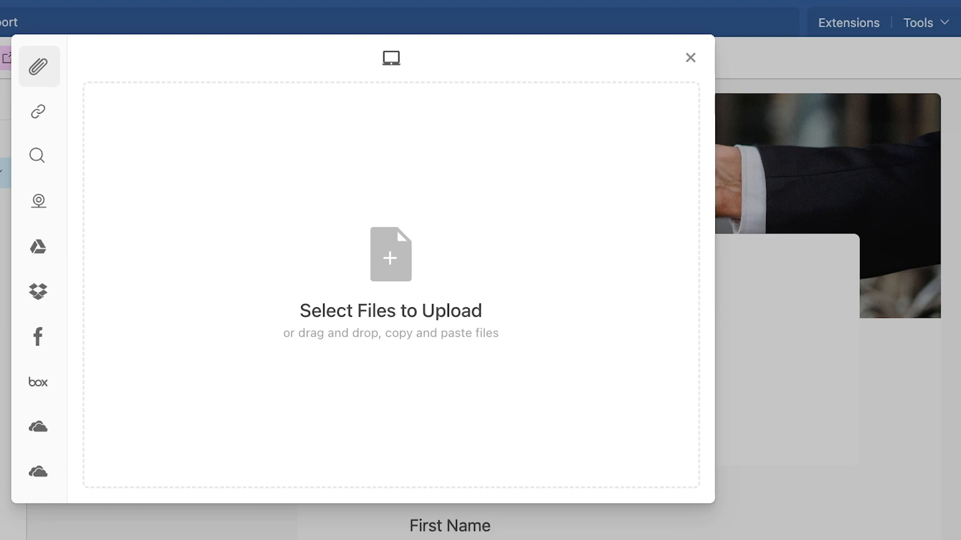
left_click_drag(873, 506, 388, 404)
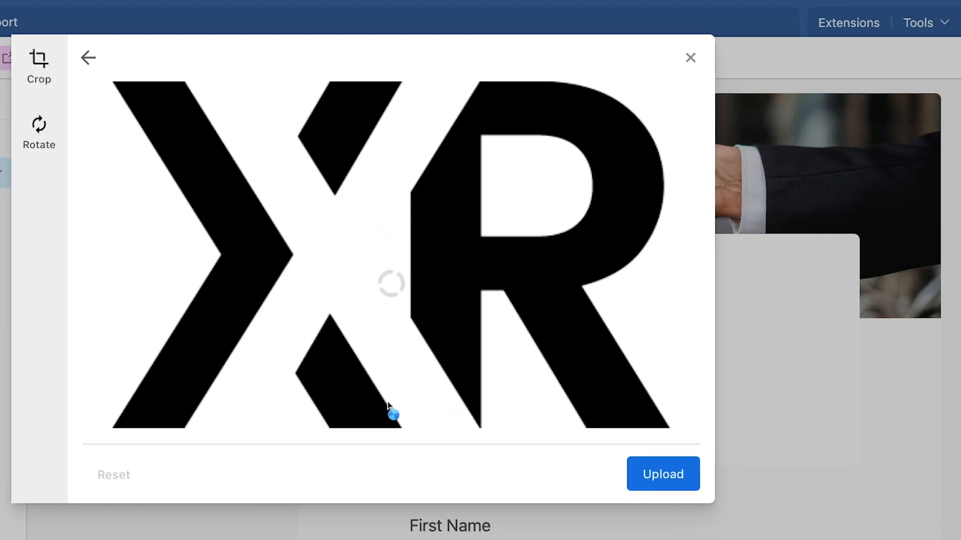
left_click(664, 473)
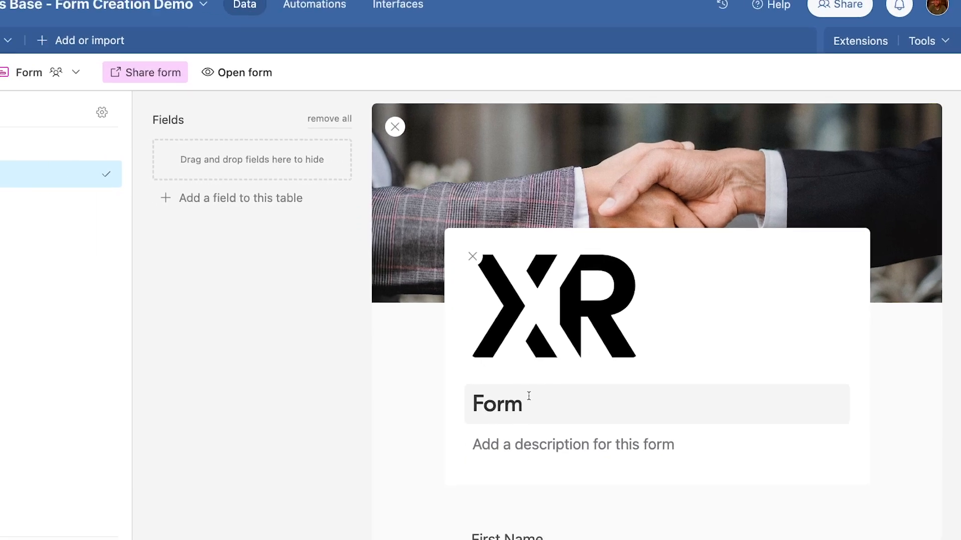
Step: Rename the form title to 'New Contact Form'
left_click(482, 425)
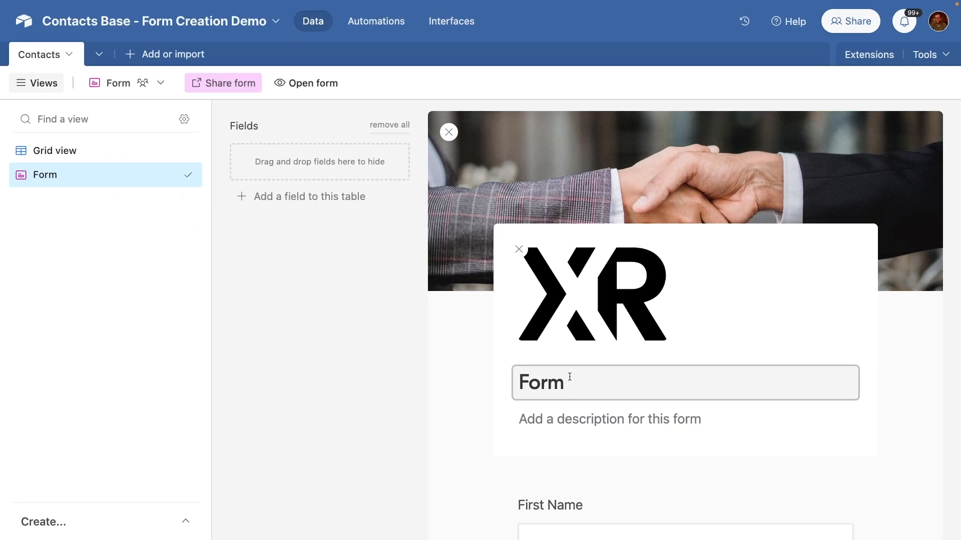
double_click(569, 376)
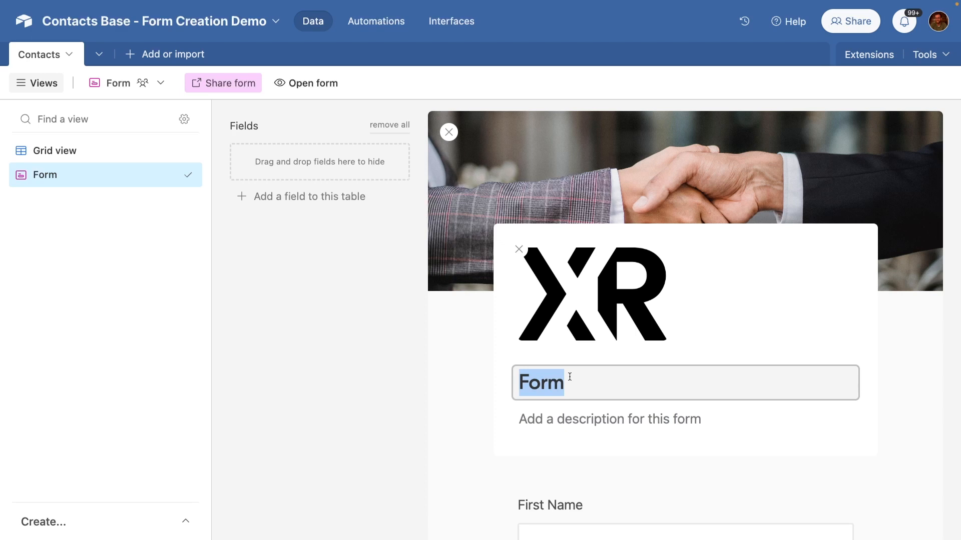
type("New")
key("Return")
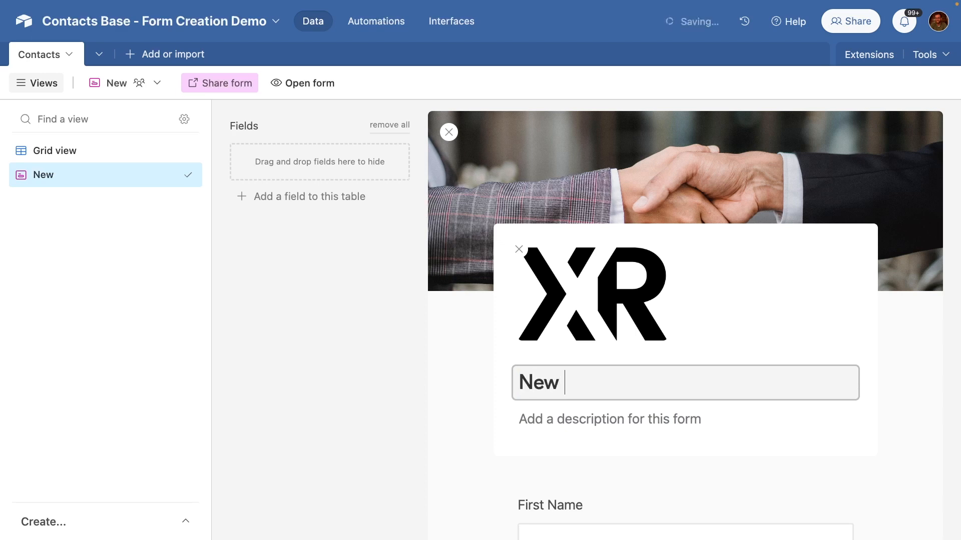
type("Contact Form")
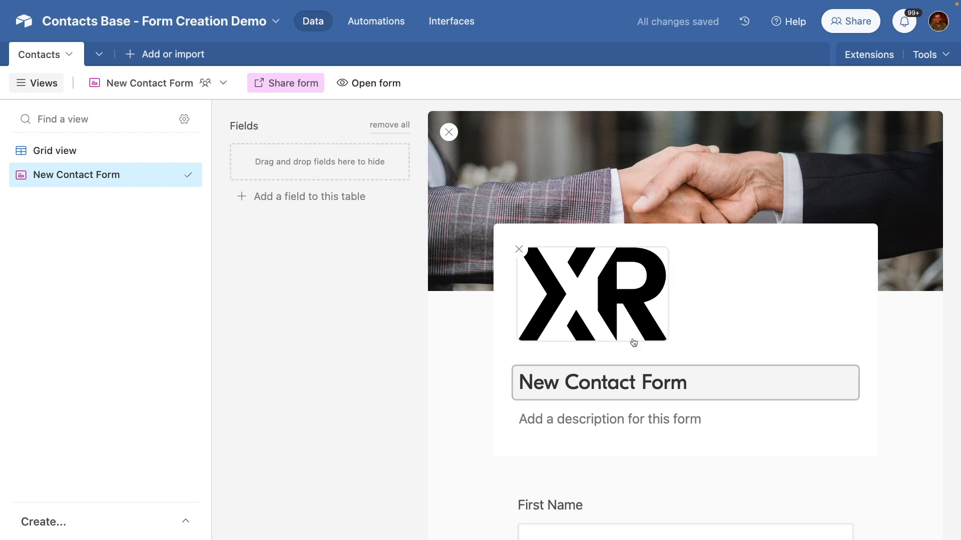
left_click(669, 350)
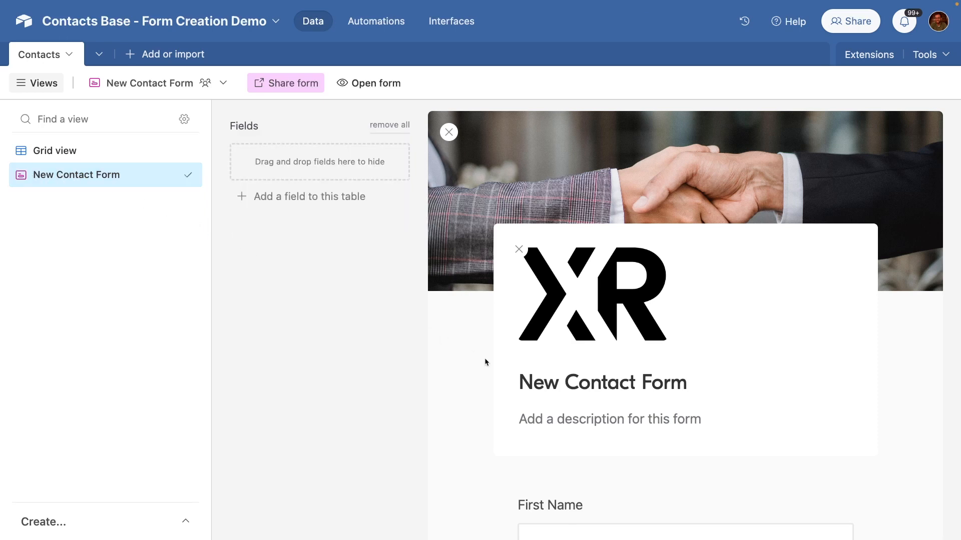
Step: Add the form description 'This is for new contacts in our CRM'
scroll(520, 375, "down", 1)
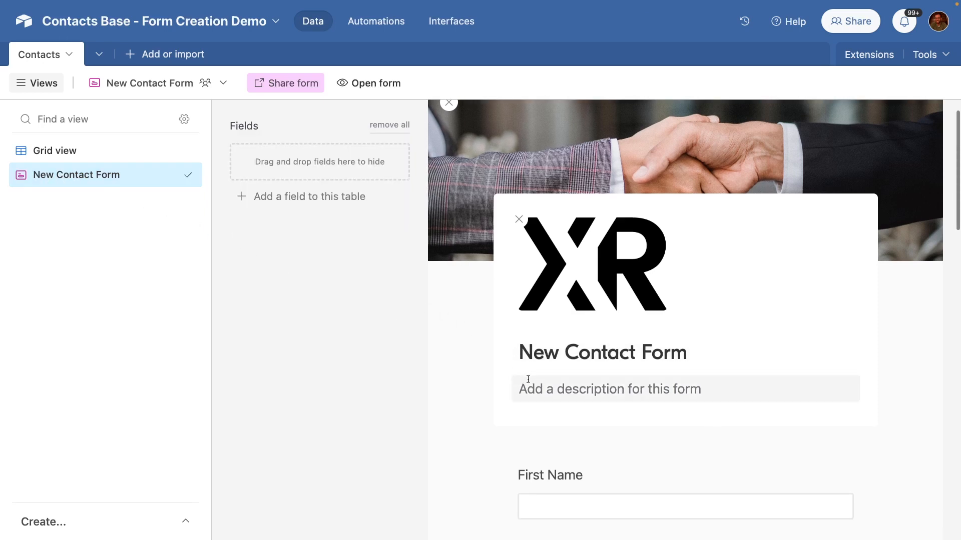
left_click(521, 388)
type("This is for new contacts in our CRM.")
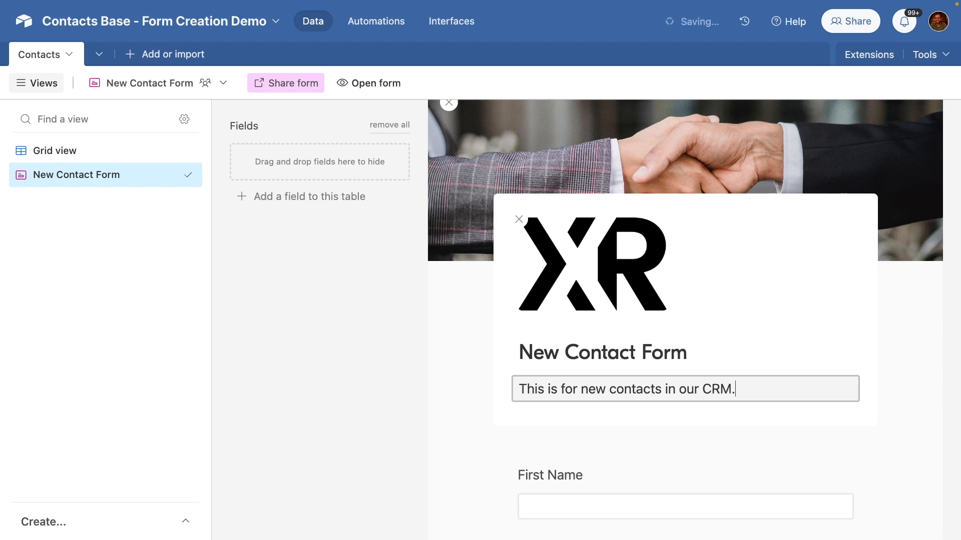
left_click(573, 437)
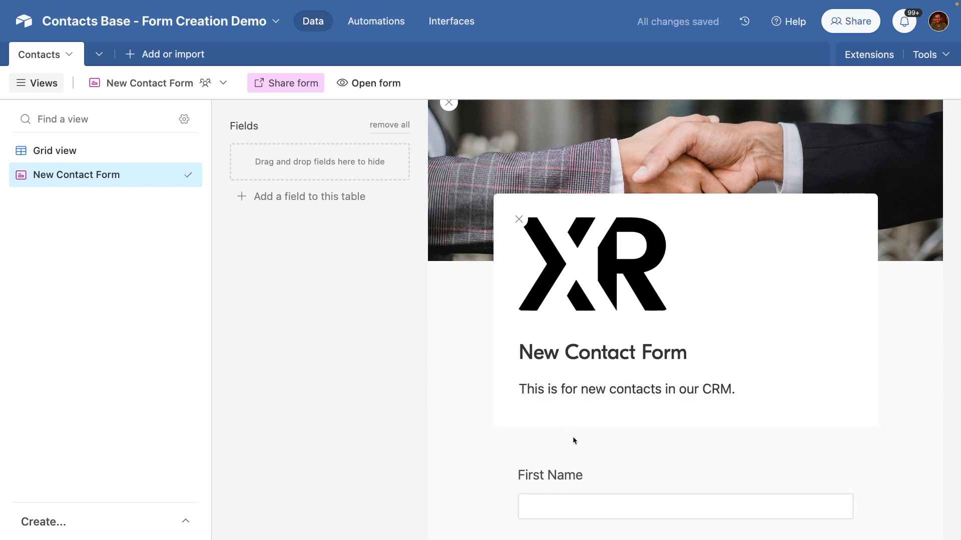
left_click(223, 91)
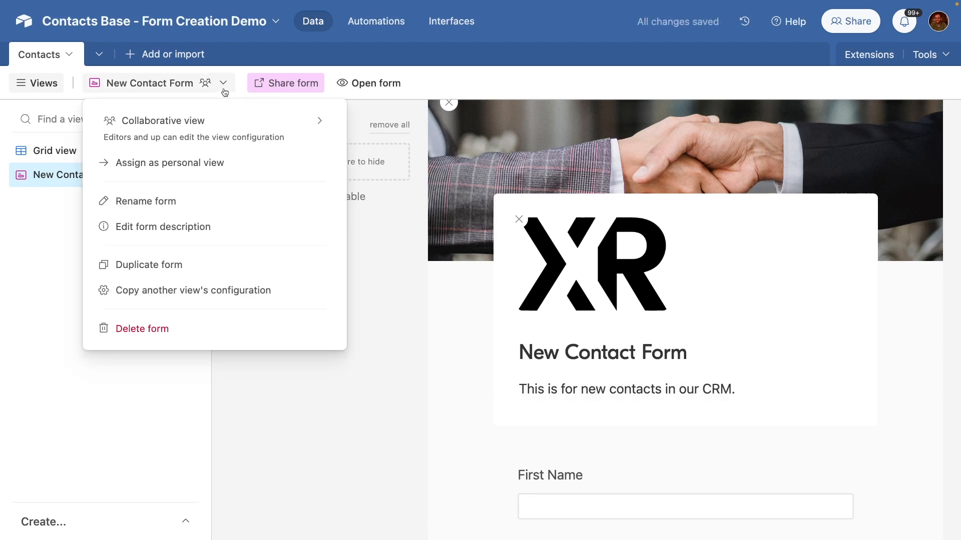
left_click(201, 220)
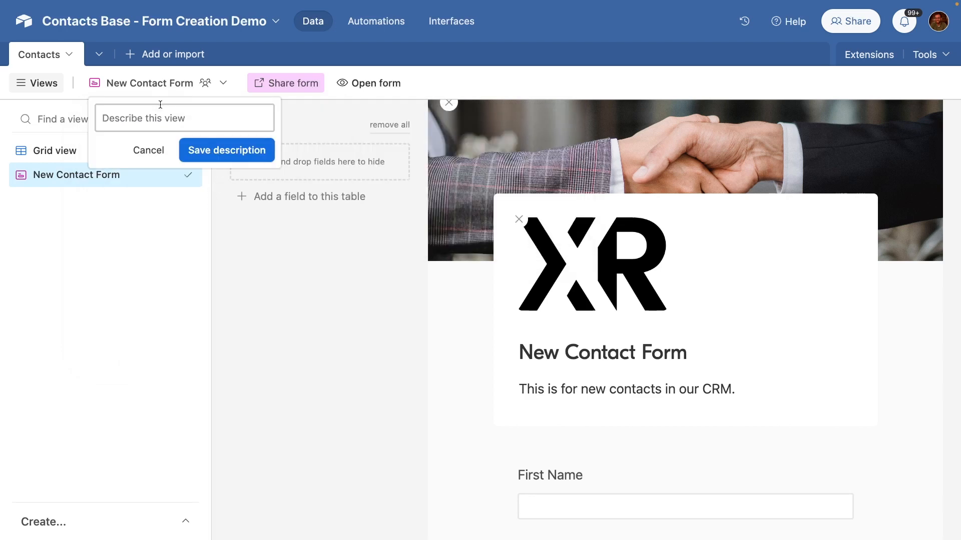
left_click(528, 354)
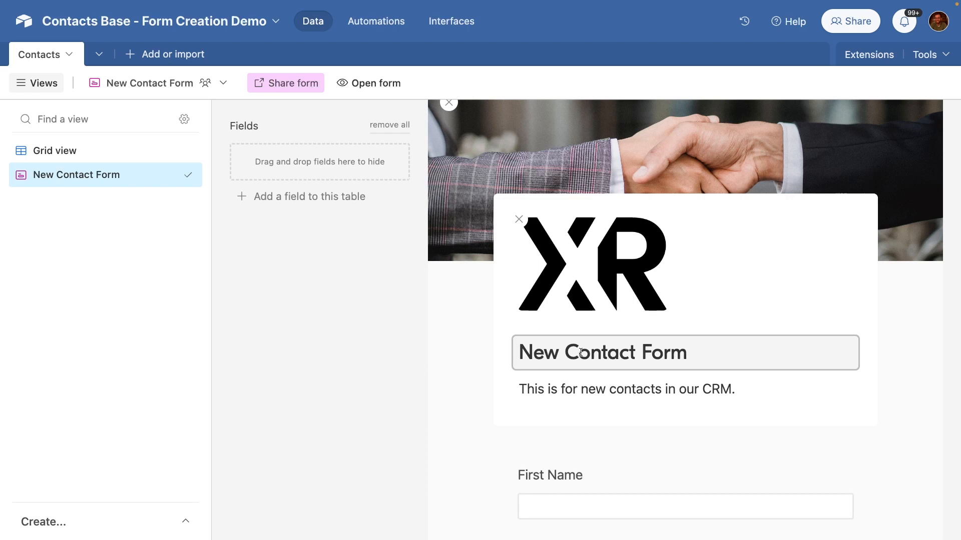
left_click(897, 437)
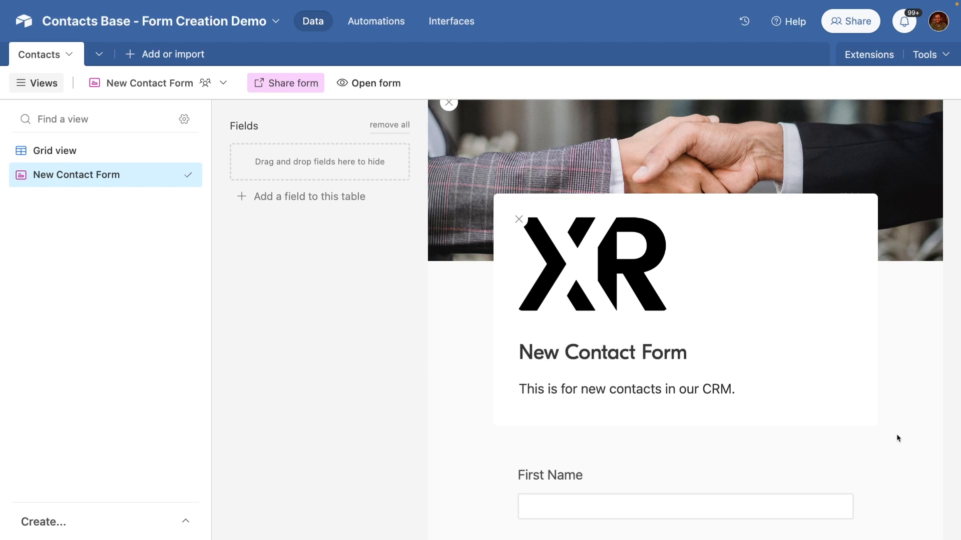
scroll(896, 435, "down", 5)
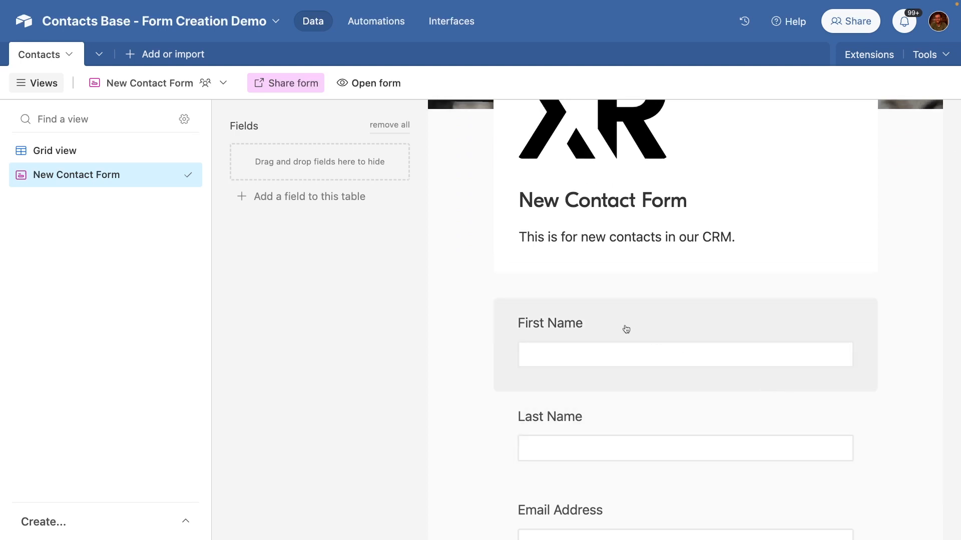
Step: Change the First Name label to 'What is your first name?' and paste the driver's-license help text
left_click(616, 327)
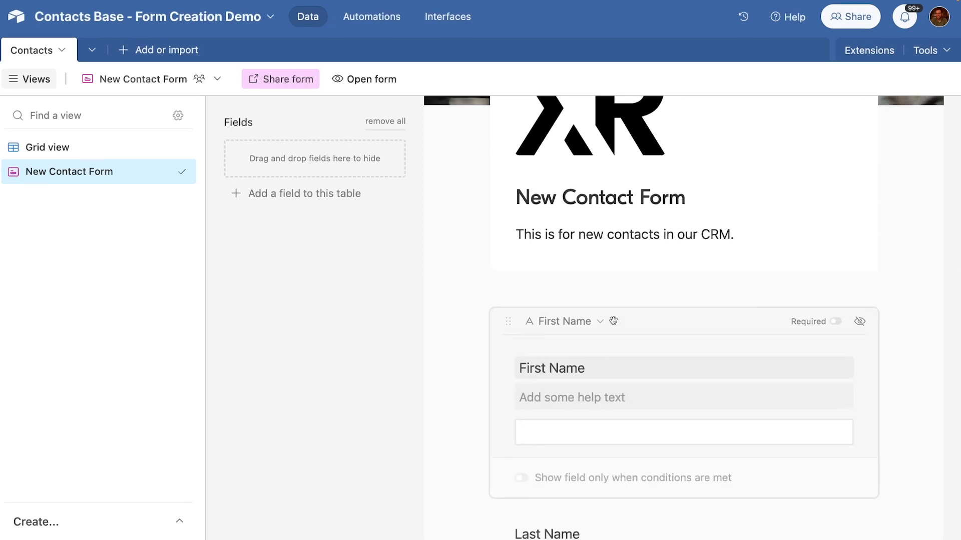
triple_click(505, 330)
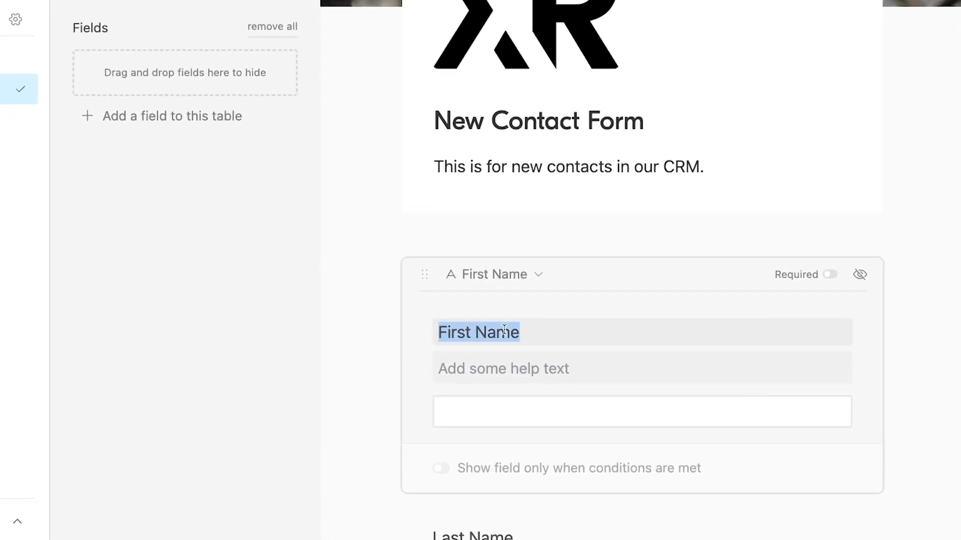
type("What is your first name?")
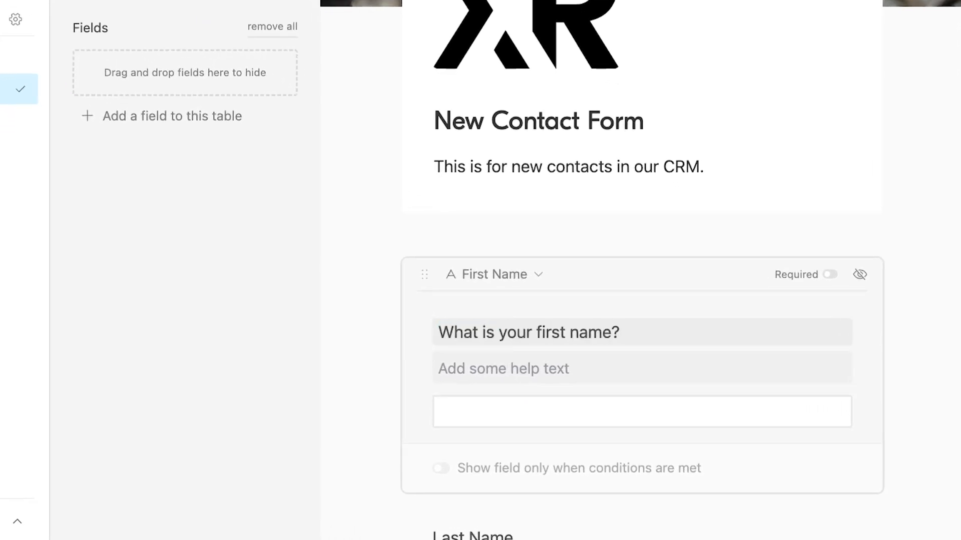
left_click(483, 365)
key("ctrl+v")
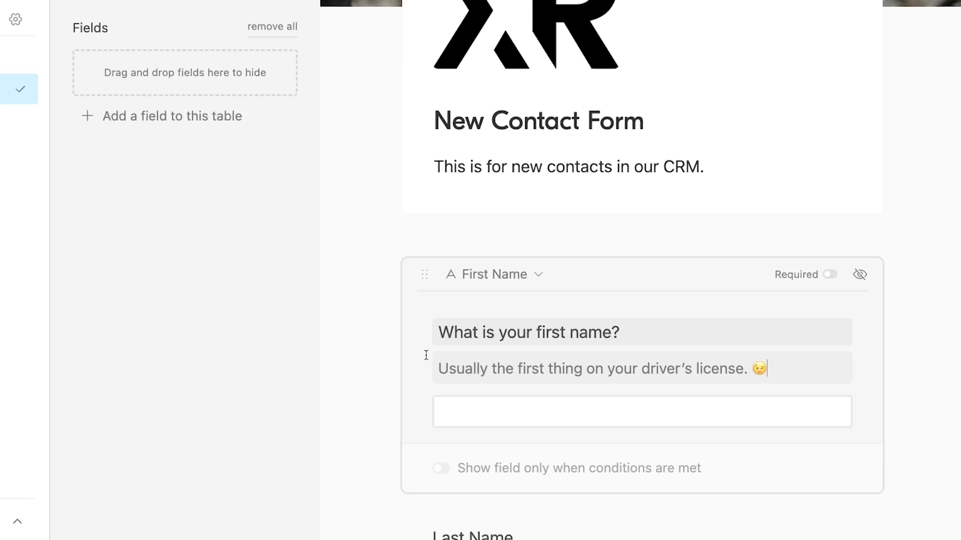
left_click(374, 353)
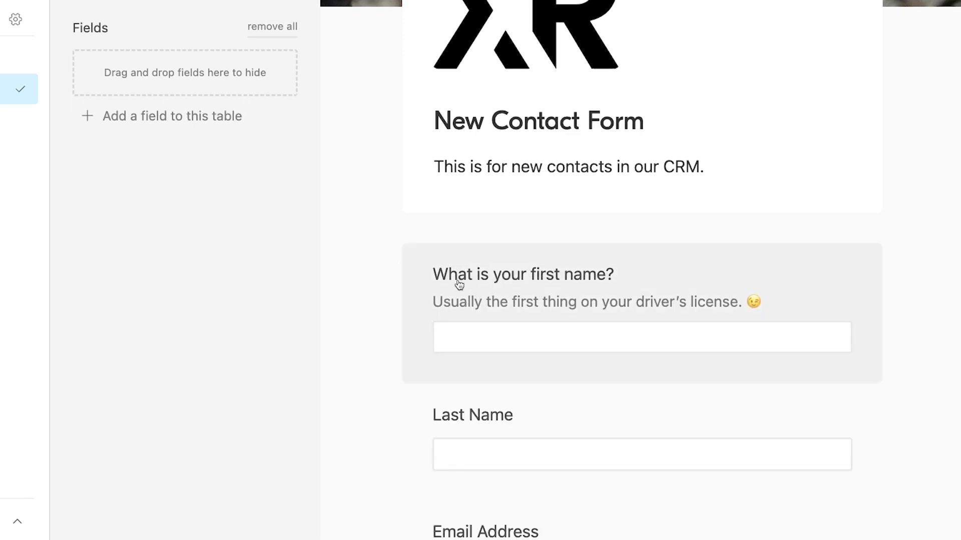
left_click(526, 283)
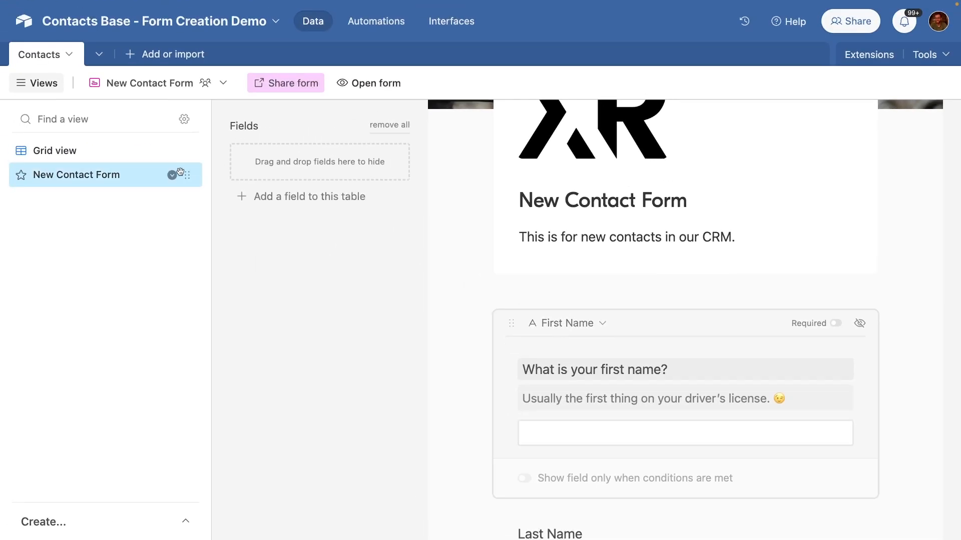
left_click(147, 154)
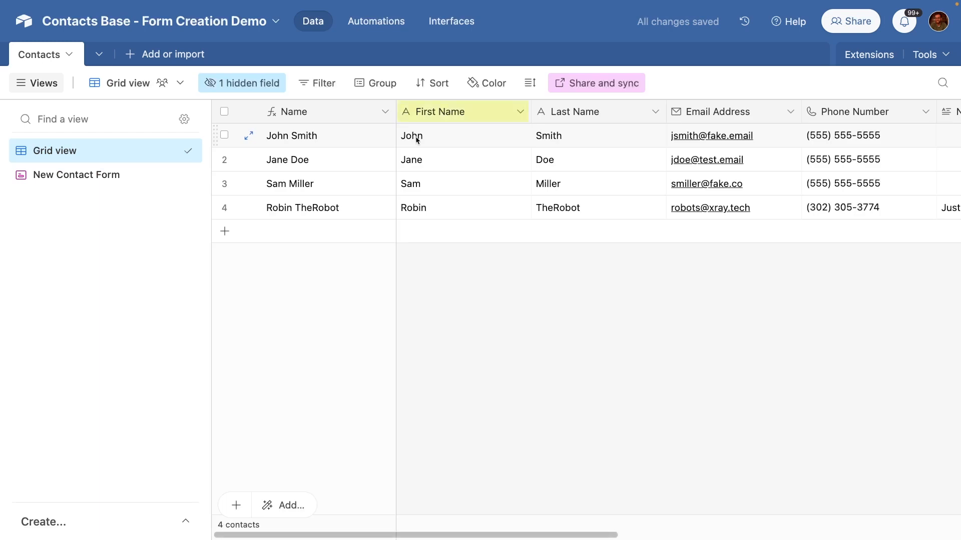
double_click(440, 113)
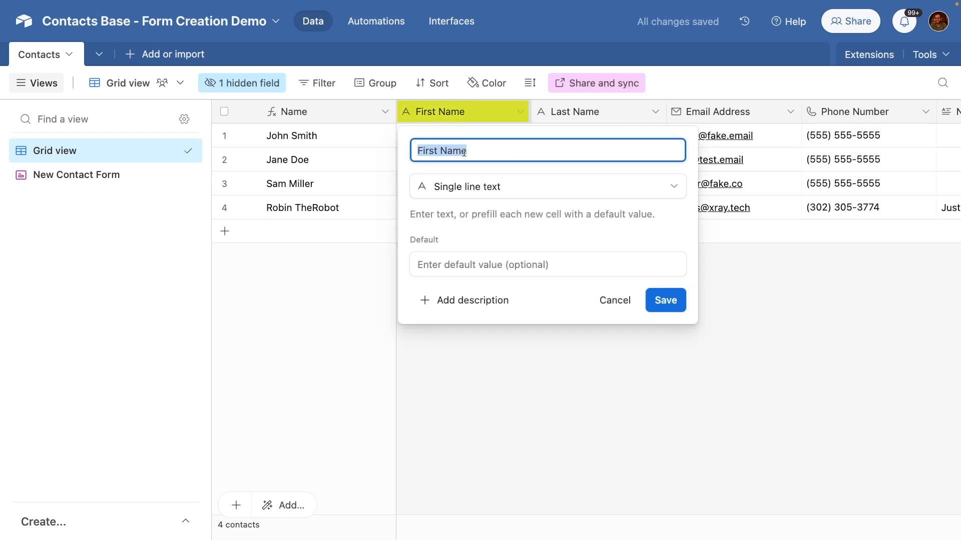
left_click(536, 383)
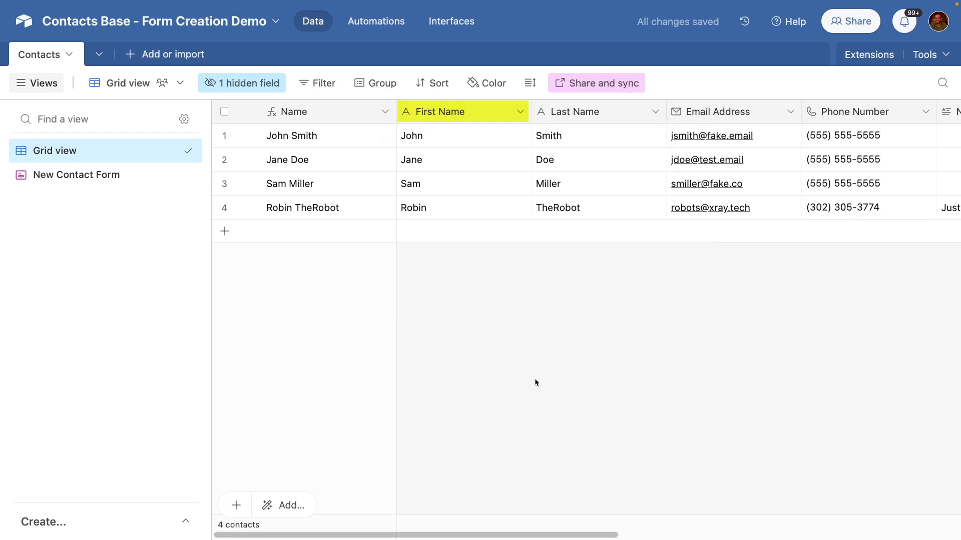
left_click(65, 178)
scroll(592, 444, "down", 3)
scroll(592, 444, "down", 1)
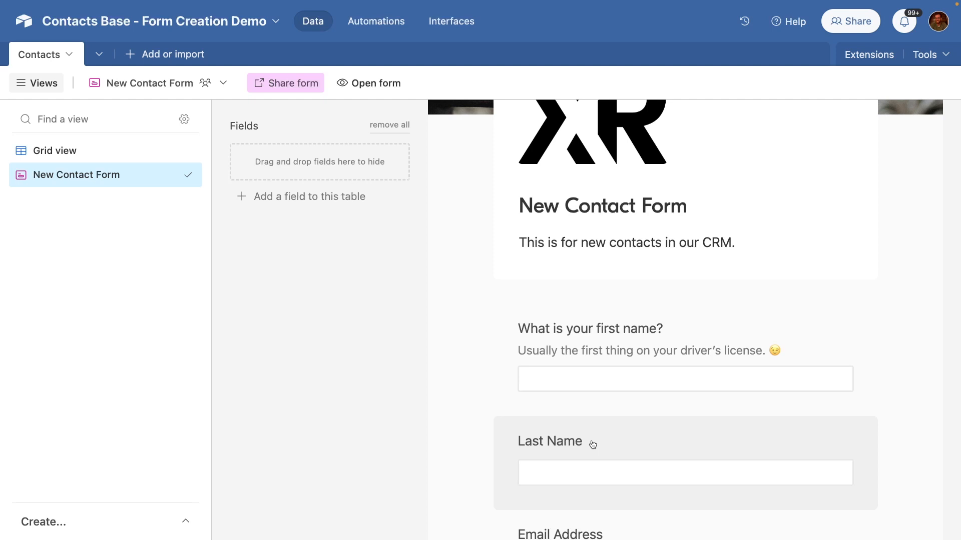
Step: Make the First Name and Last Name questions required
scroll(708, 234, "down", 2)
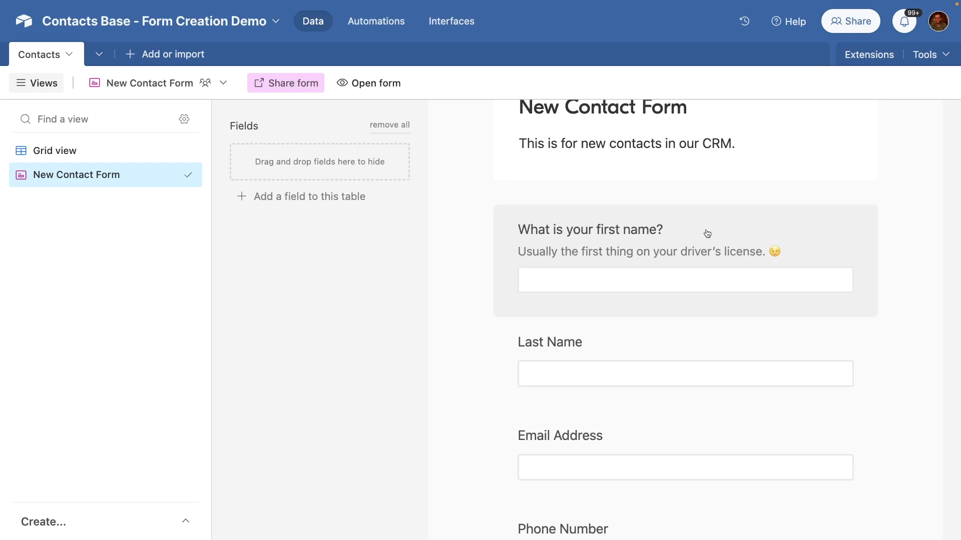
left_click(707, 234)
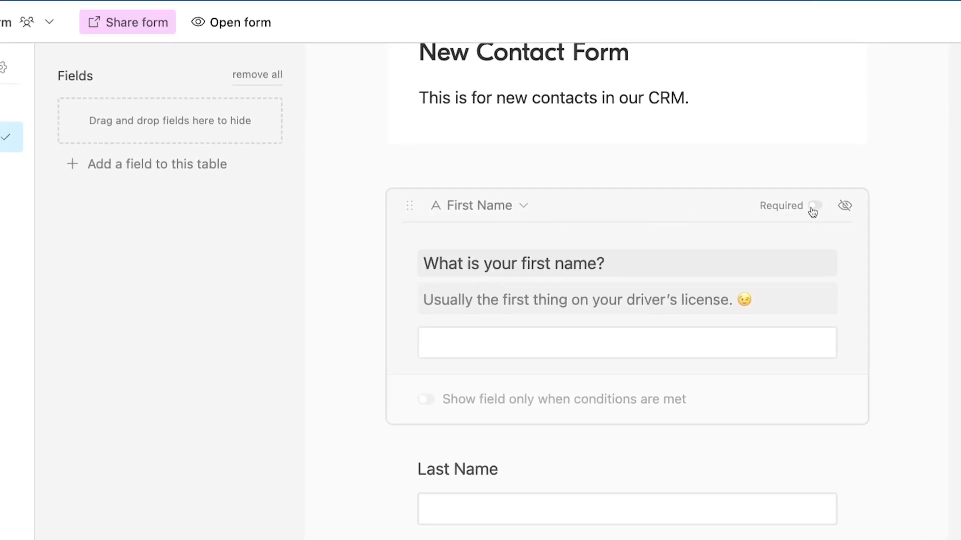
left_click(814, 207)
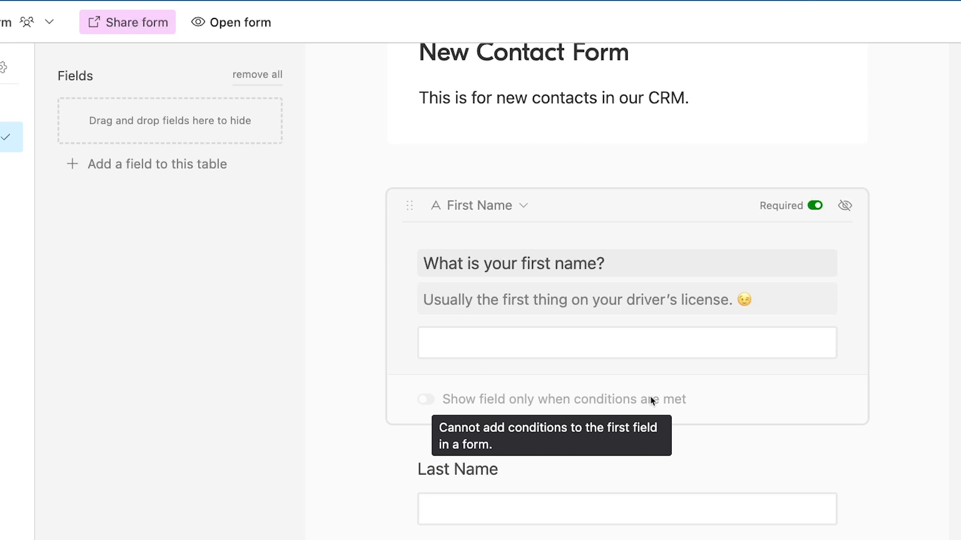
scroll(652, 398, "down", 3)
left_click(710, 386)
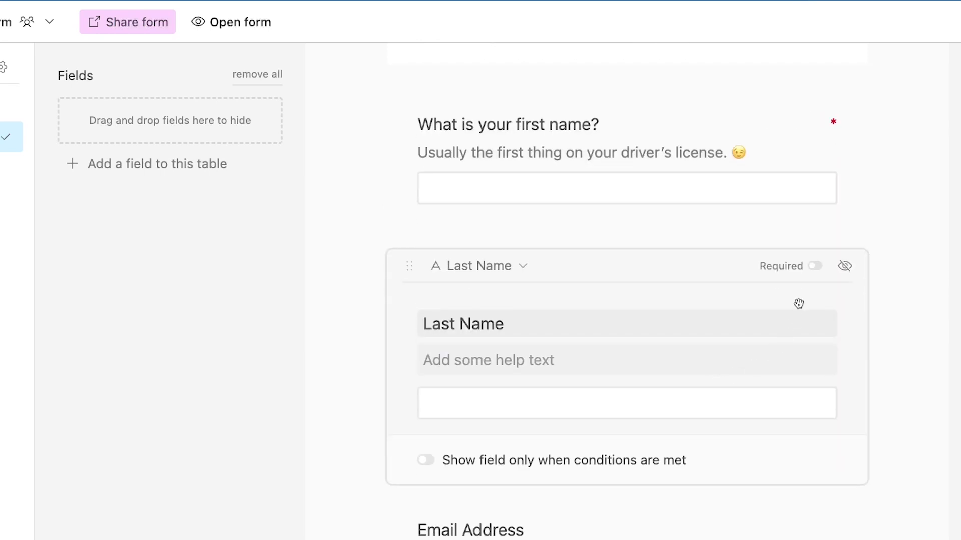
left_click(815, 266)
Step: Make Email Address, Phone Number and Contact Type required, leaving Notes optional
scroll(807, 294, "down", 5)
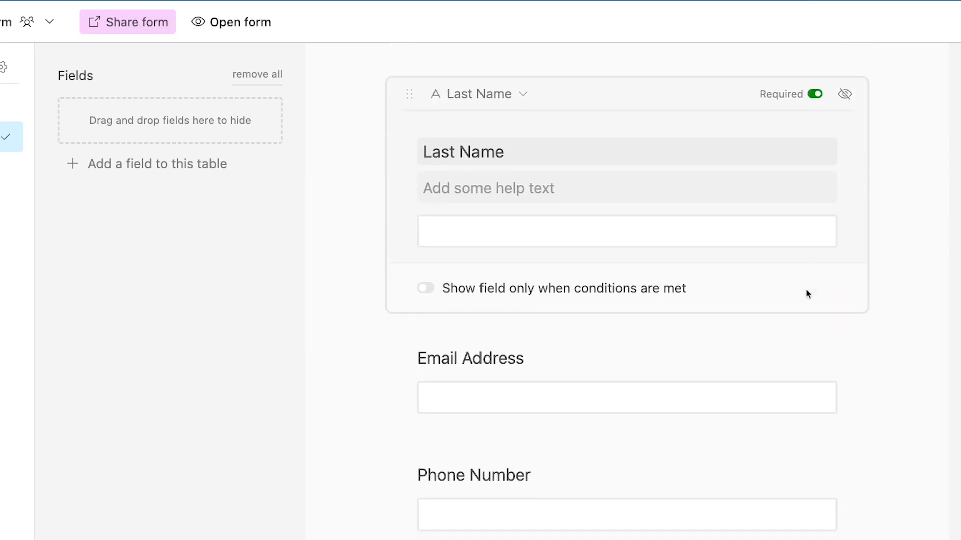
left_click(793, 339)
left_click(816, 211)
scroll(813, 210, "down", 7)
left_click(808, 191)
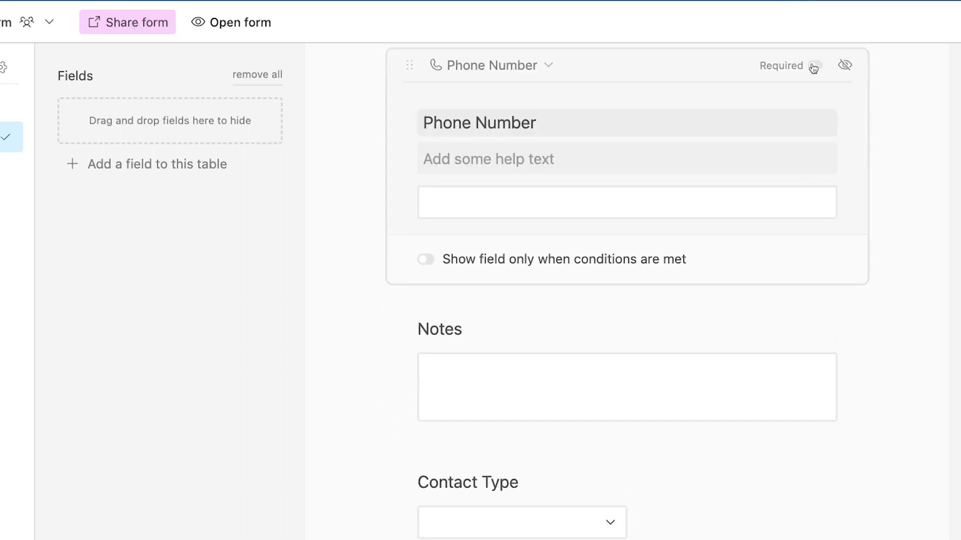
left_click(813, 68)
left_click(751, 305)
left_click(813, 199)
left_click(812, 199)
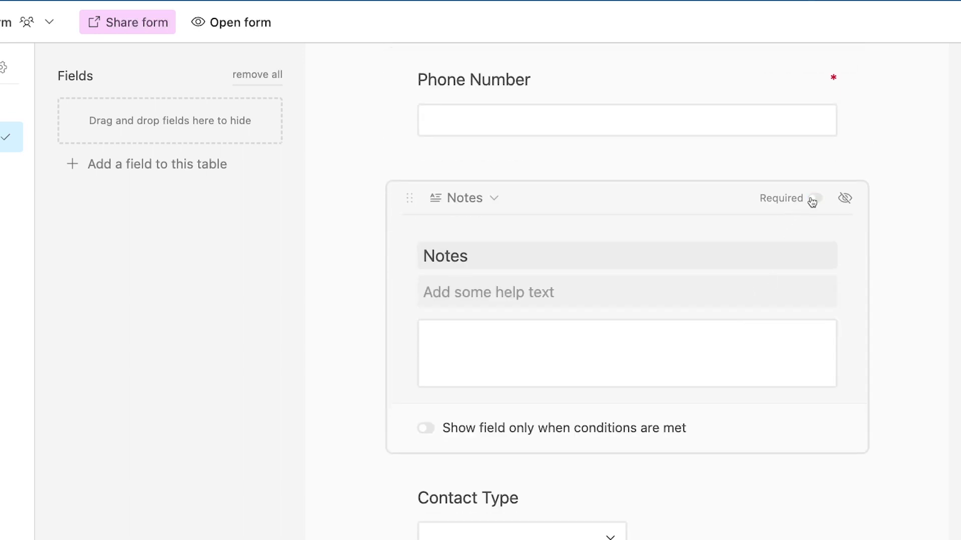
scroll(810, 210, "down", 8)
left_click(804, 219)
left_click(814, 72)
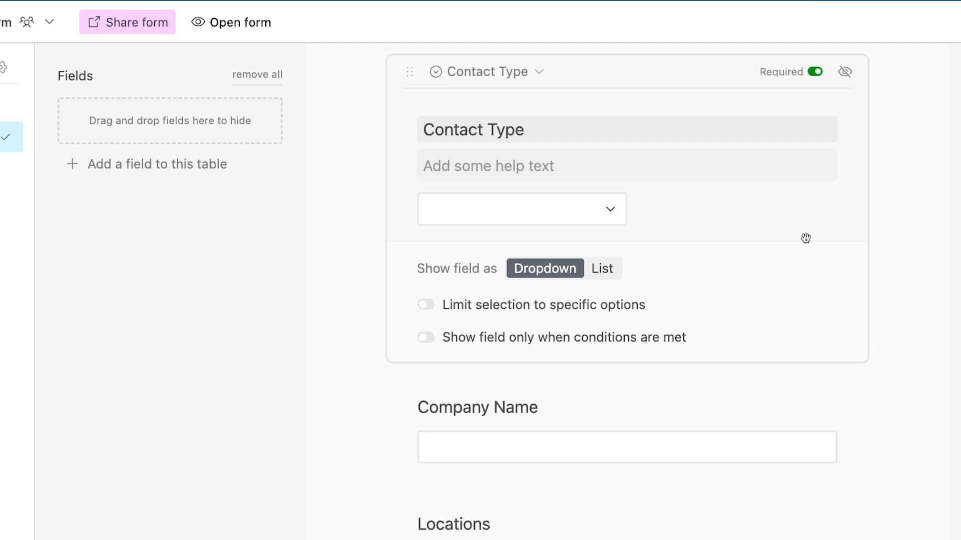
left_click(782, 399)
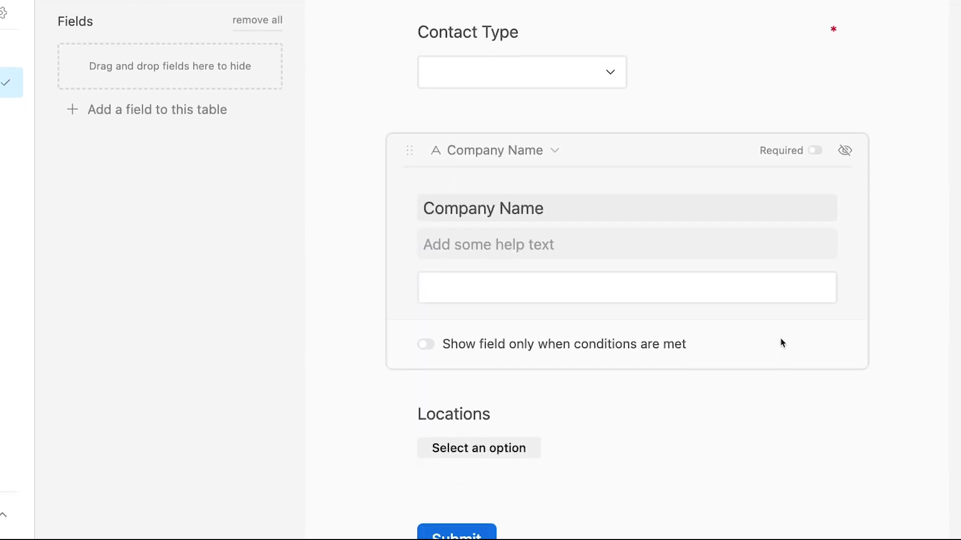
Step: Turn on conditional display for Company Name with a Contact Type 'is any of' condition
left_click(592, 350)
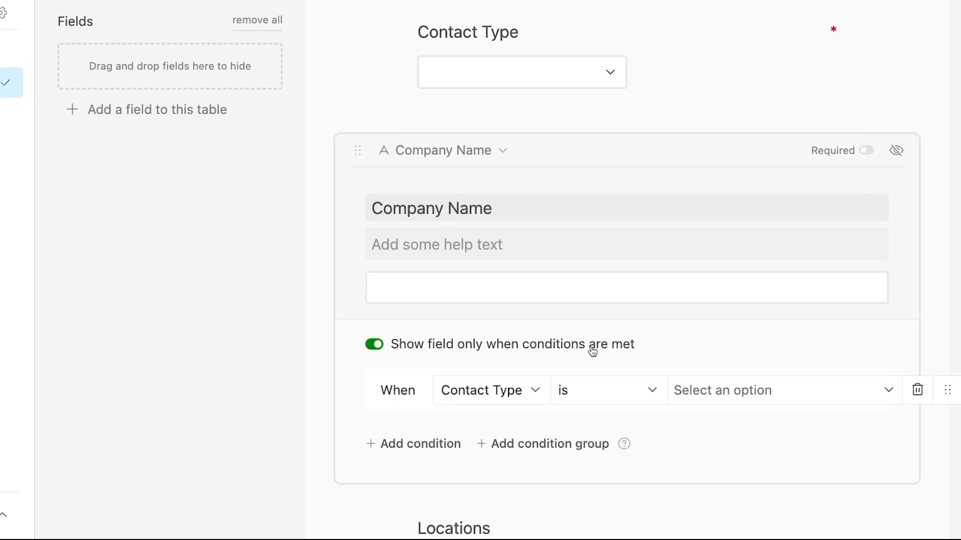
scroll(592, 352, "down", 1)
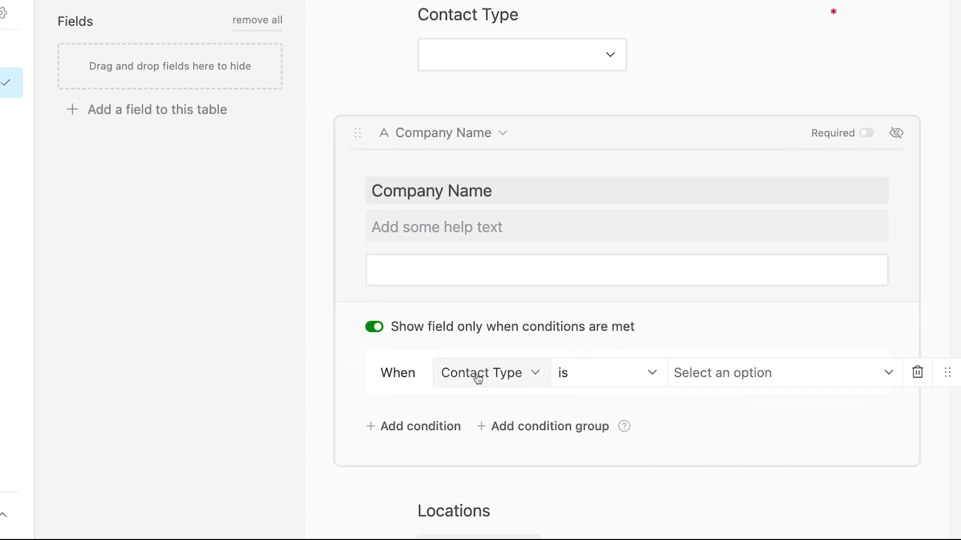
left_click(706, 383)
left_click(703, 467)
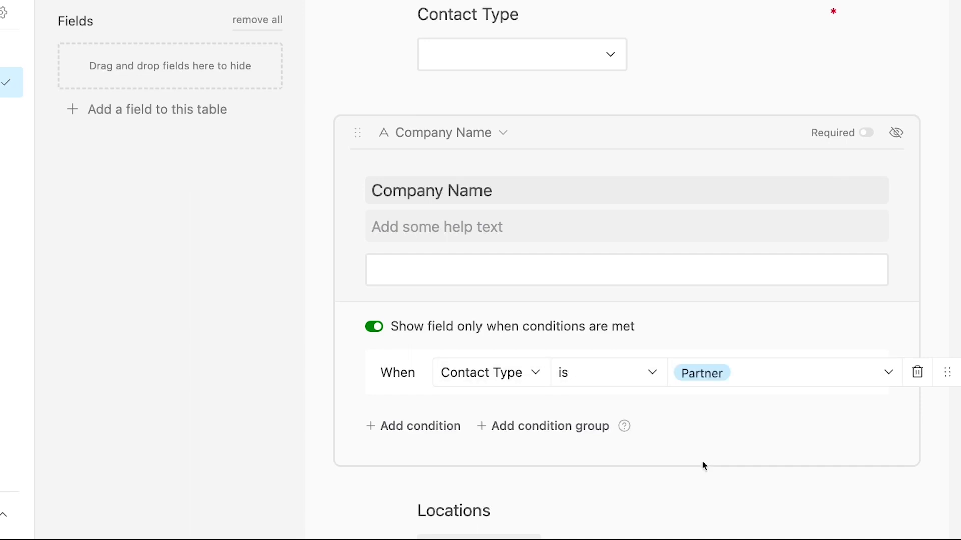
left_click(589, 376)
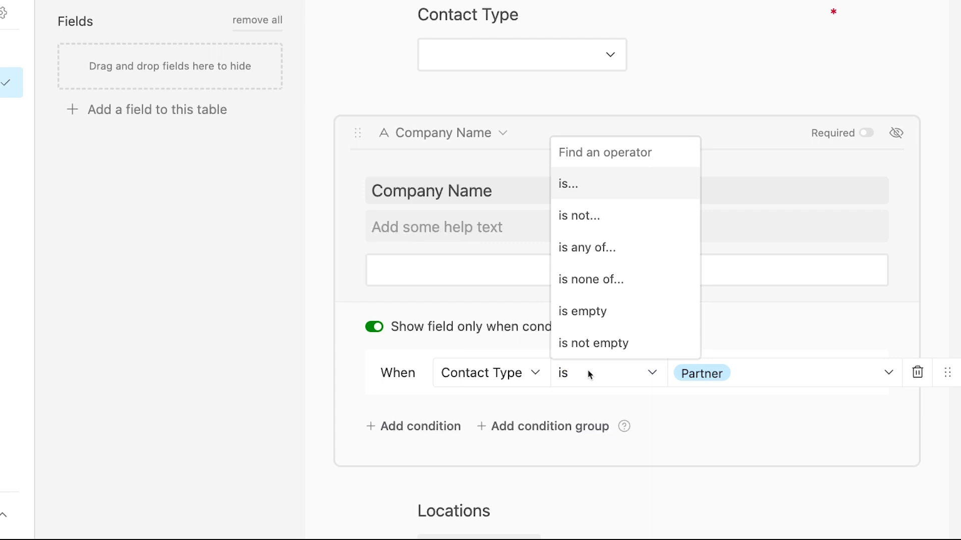
left_click(603, 247)
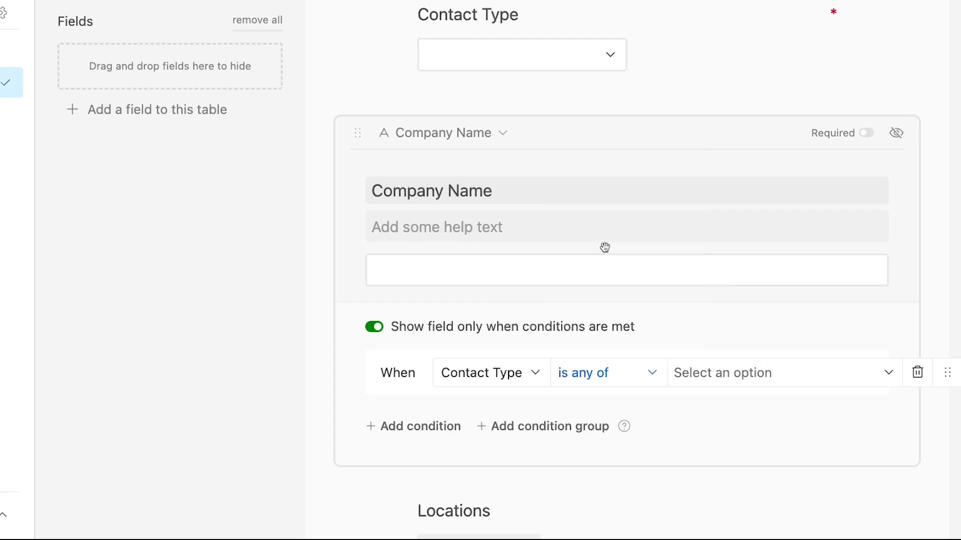
Step: Set the condition values to Client and Partner, then check the Contact Type choices in the preview
left_click(740, 382)
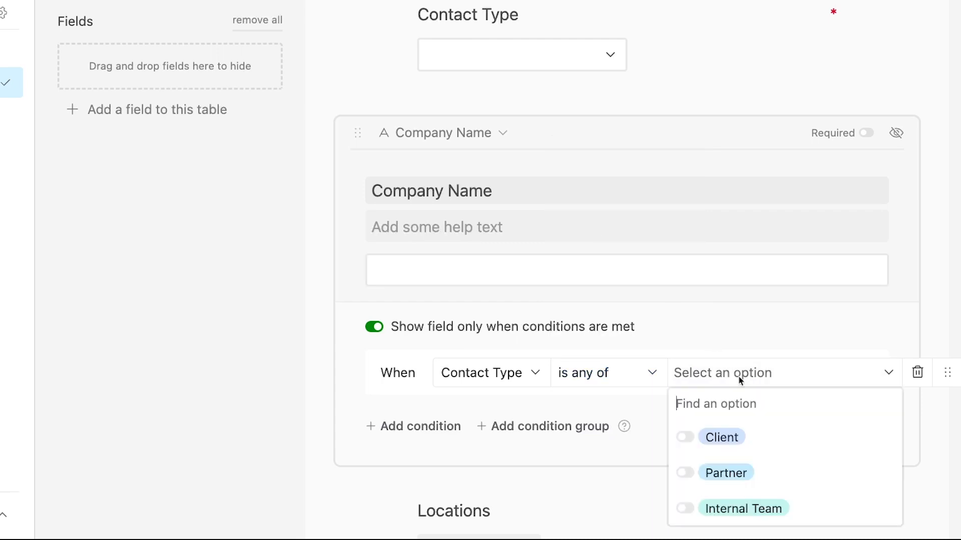
left_click(728, 445)
left_click(730, 471)
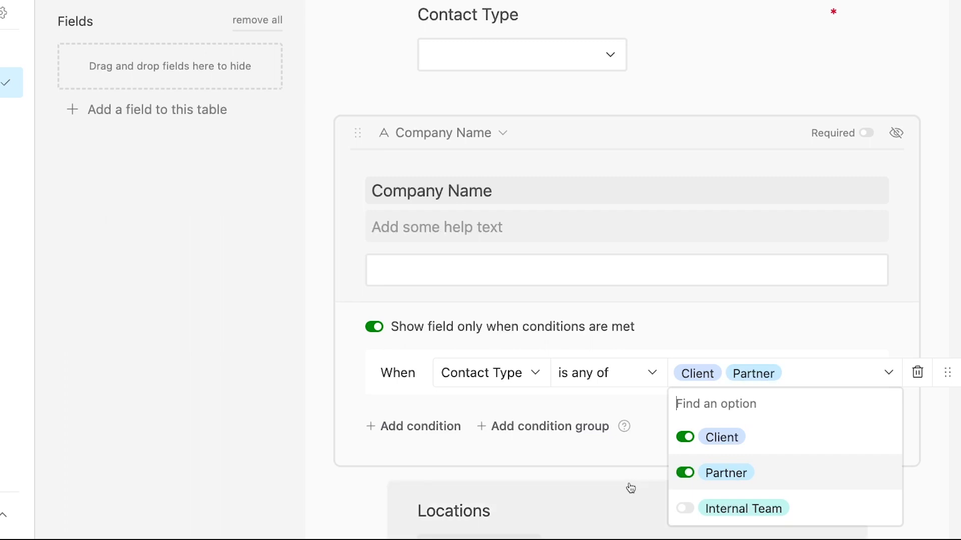
left_click(642, 450)
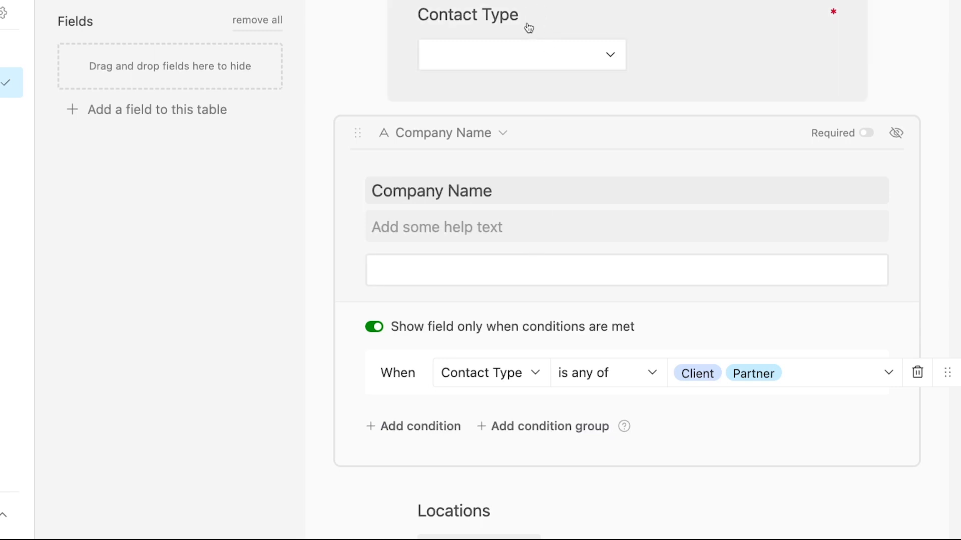
left_click(523, 55)
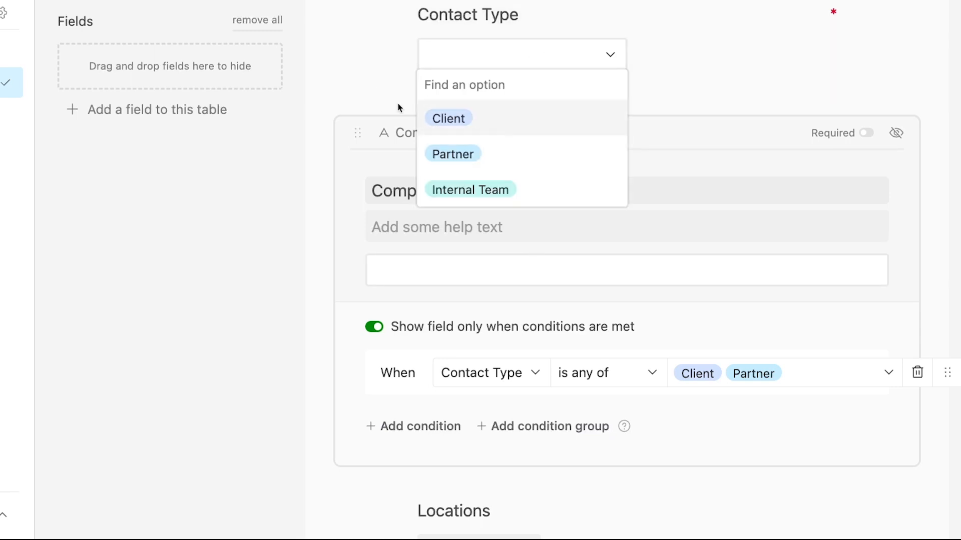
left_click(367, 78)
left_click(367, 78)
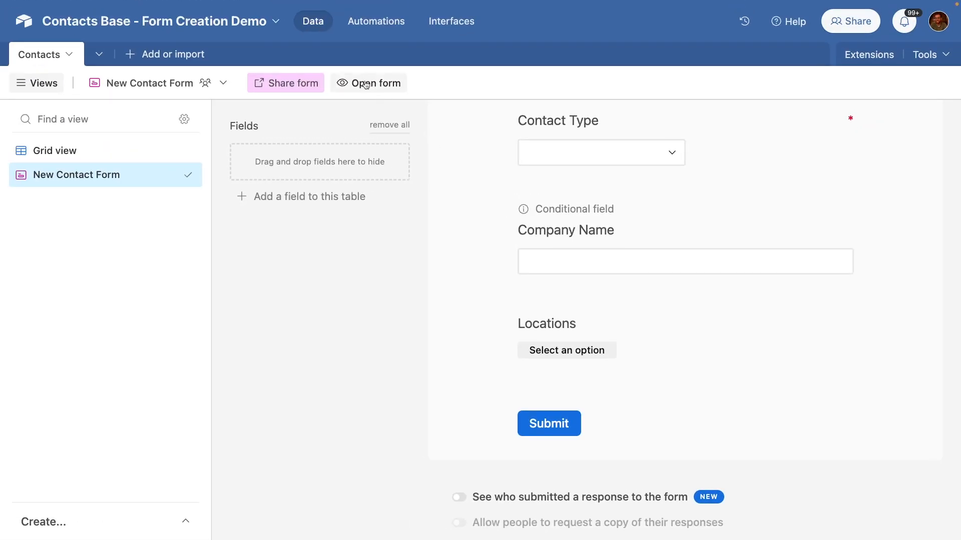
Step: On the live form, enter the contact's first and last name, email, phone and the note 'Nothing to say here!'
left_click(366, 83)
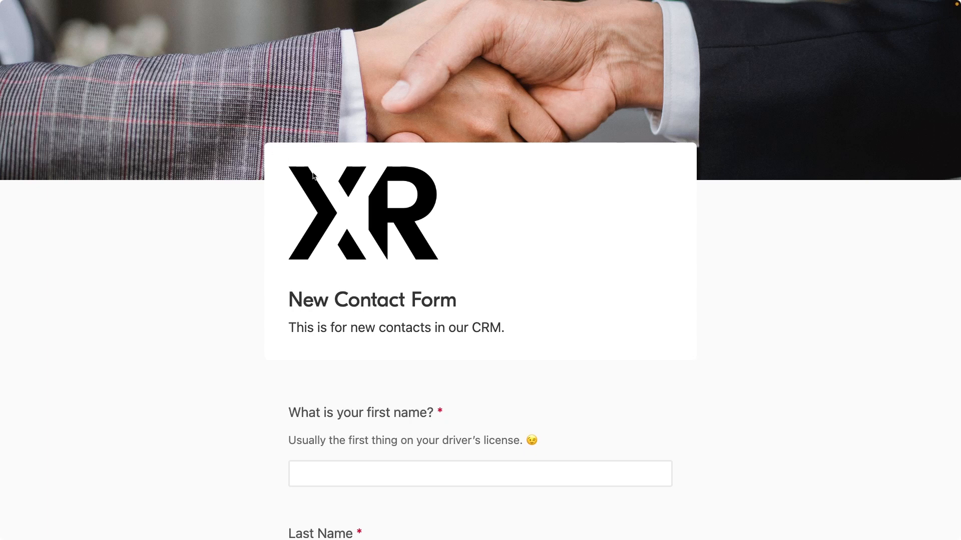
scroll(387, 221, "down", 5)
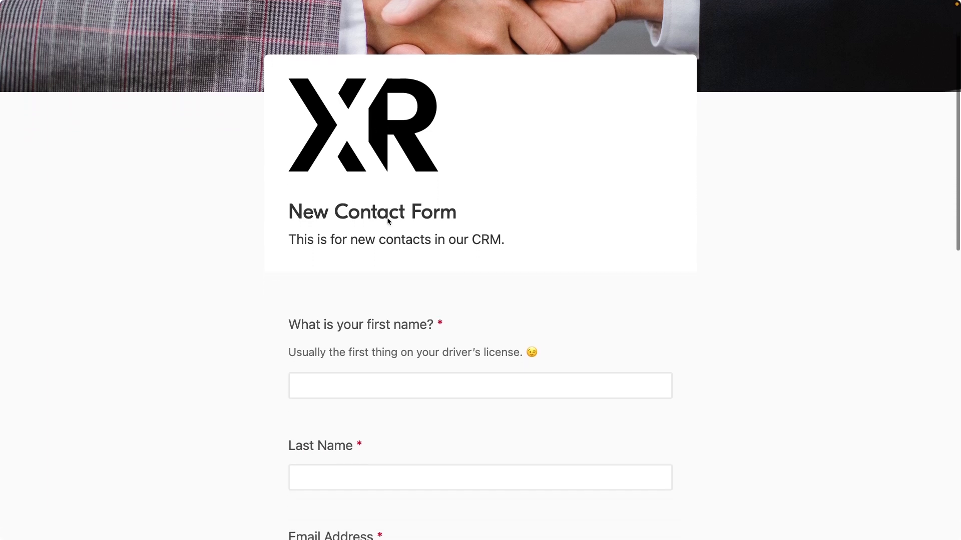
scroll(372, 255, "down", 4)
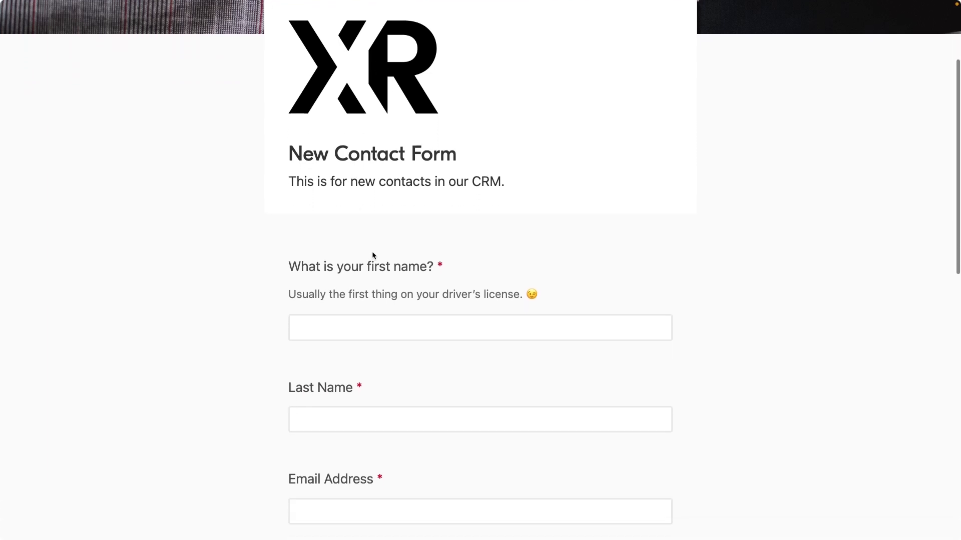
left_click(368, 258)
type("Robin")
key("Tab")
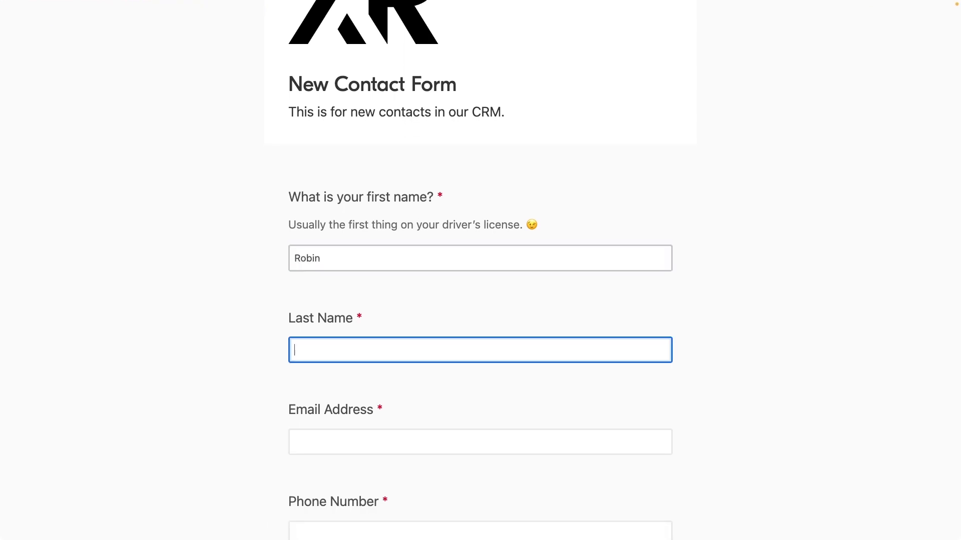
type("TheRobot2")
key("Tab")
scroll(480, 270, "down", 15)
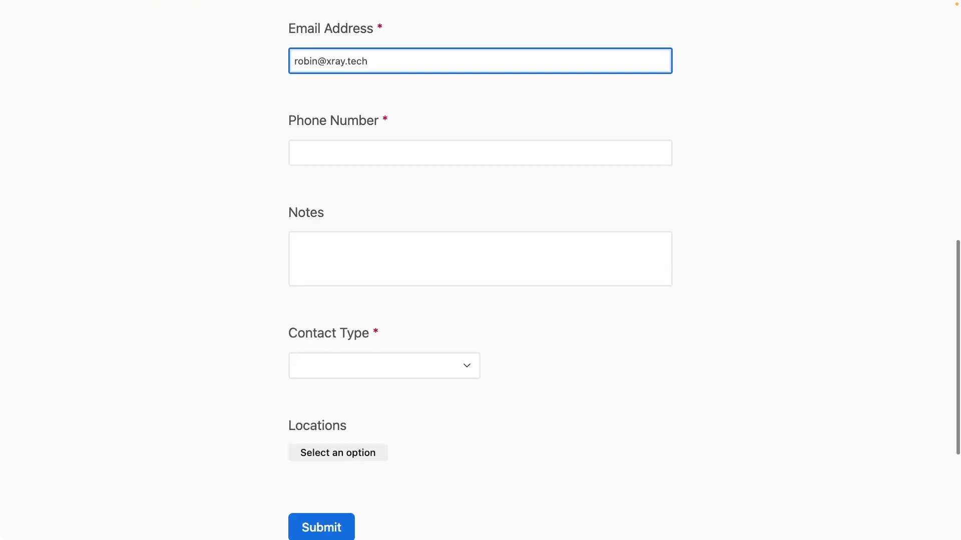
key("Tab")
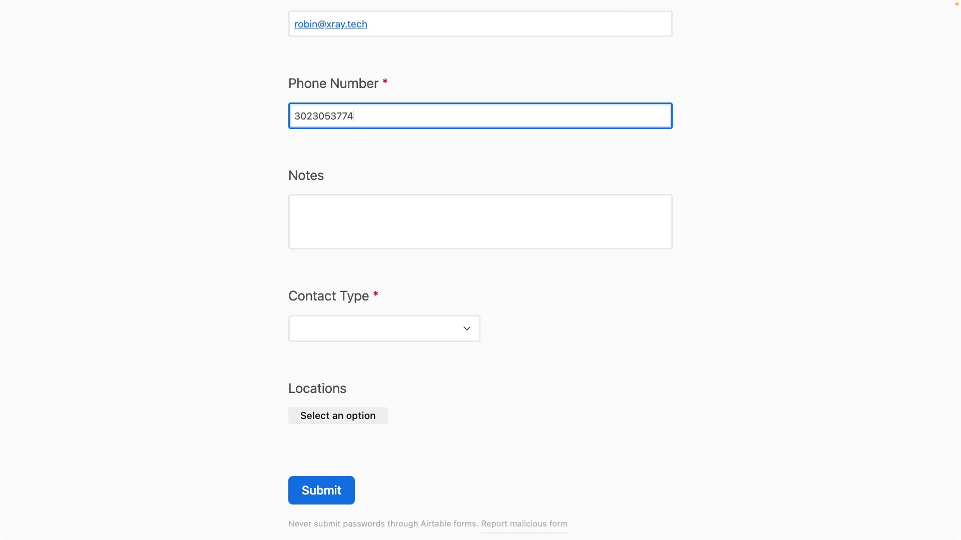
key("Tab")
type("Nothing to say here!")
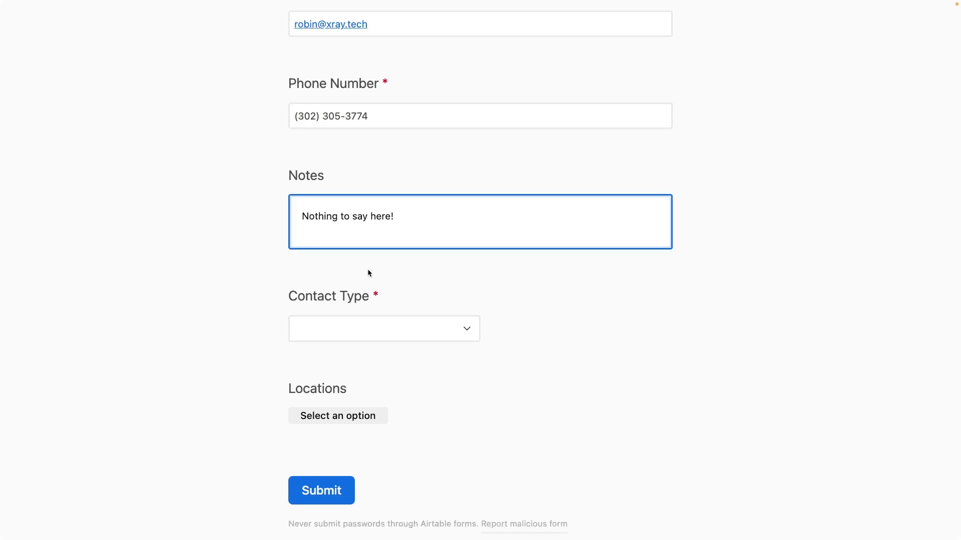
Step: Set Contact Type to Client, enter XRay as Company Name, and submit the response
left_click(406, 329)
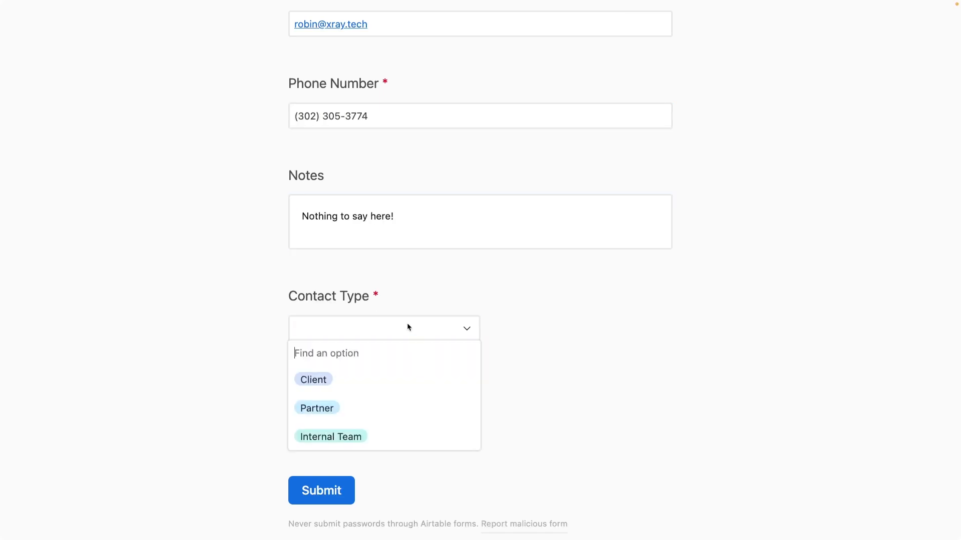
left_click(372, 380)
scroll(369, 385, "down", 3)
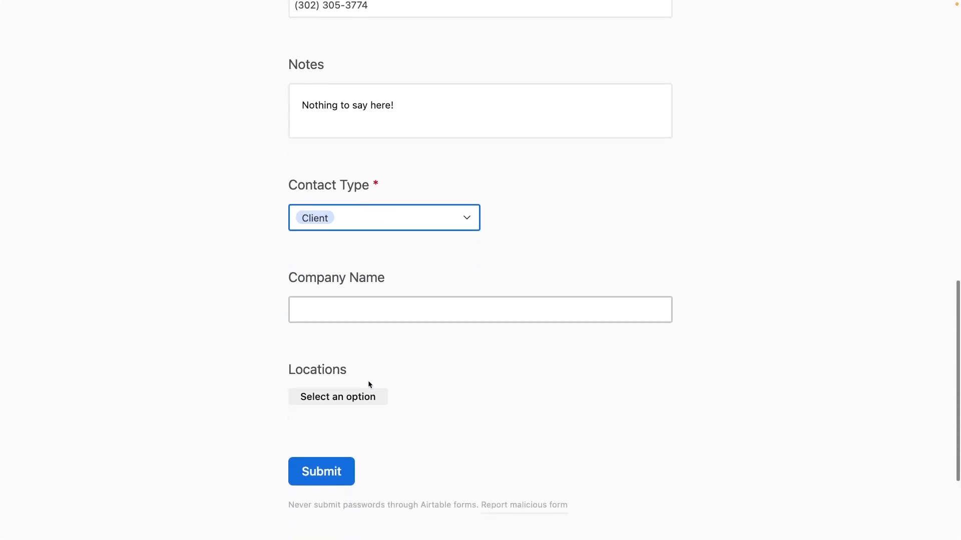
left_click(379, 220)
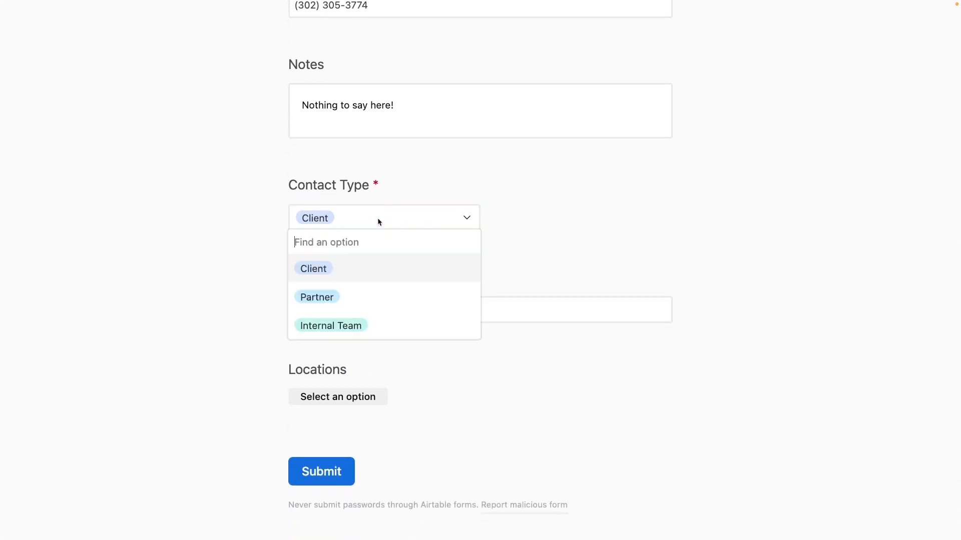
left_click(356, 324)
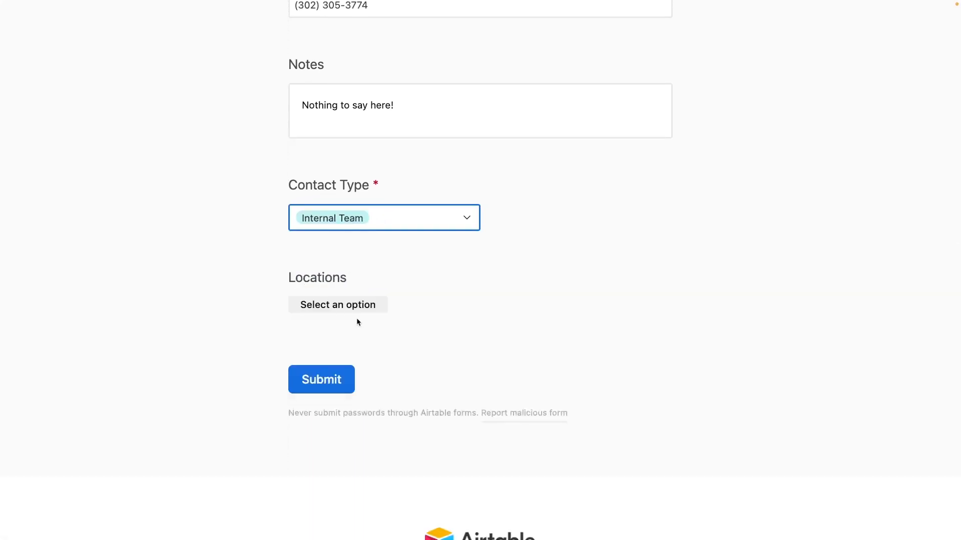
left_click(416, 221)
left_click(374, 269)
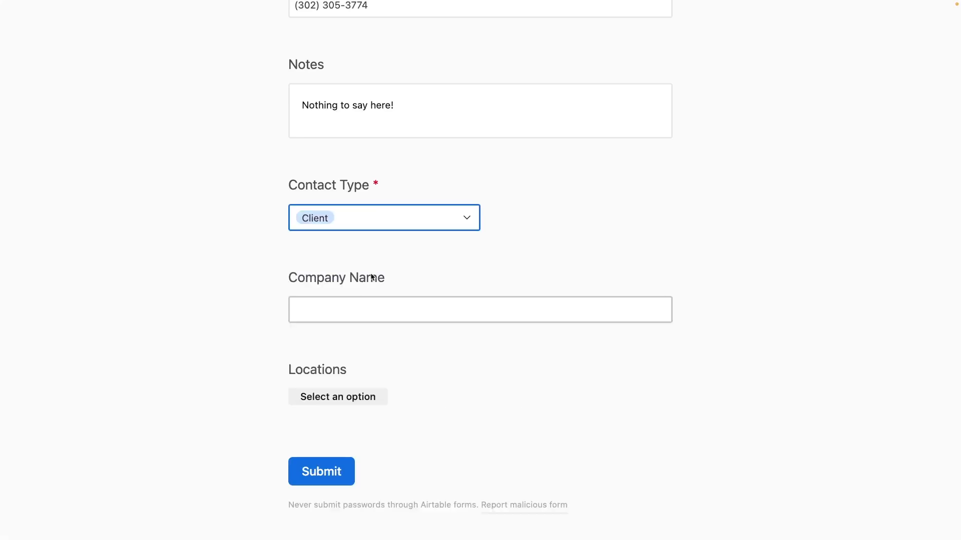
left_click(351, 305)
type("XRay")
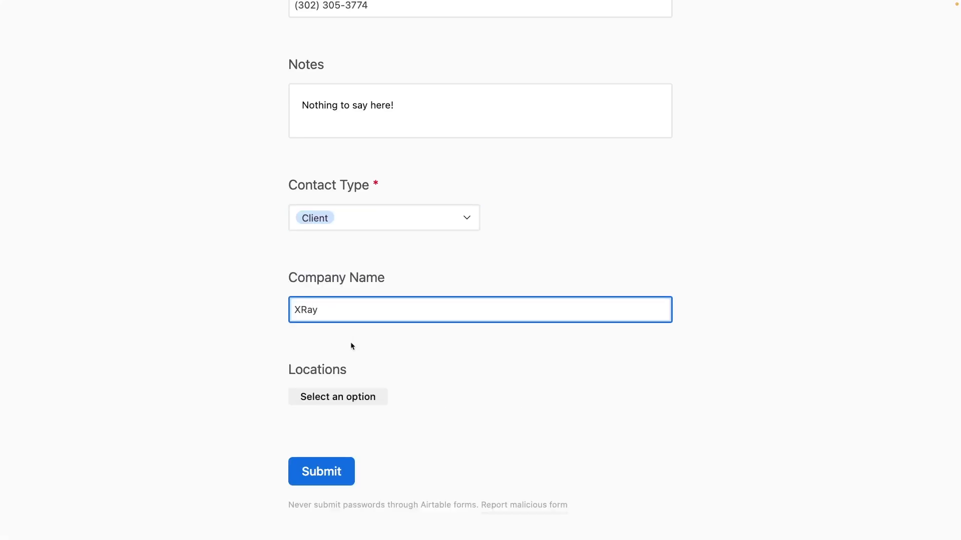
left_click(338, 472)
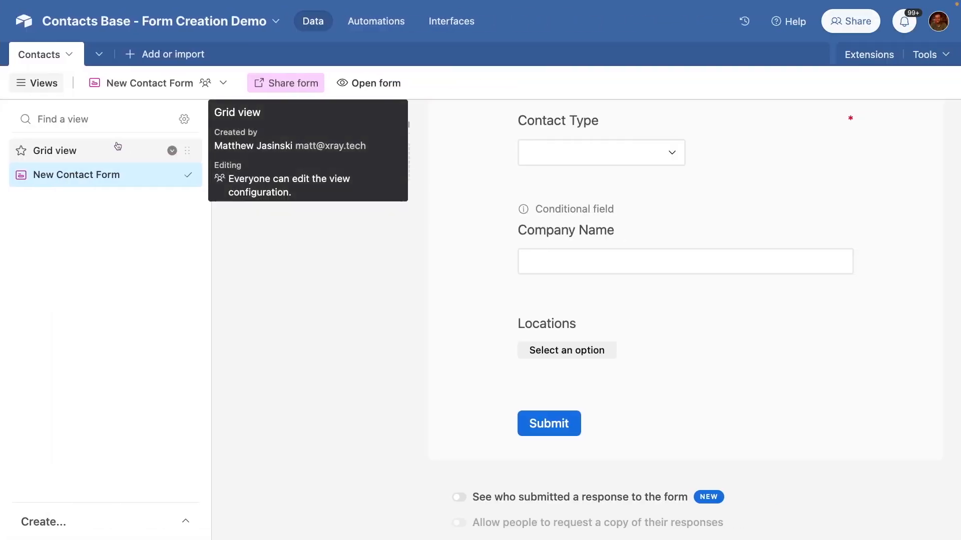
Step: Check the new Client submission in the Contacts grid, then return to the New Contact Form view
left_click(117, 146)
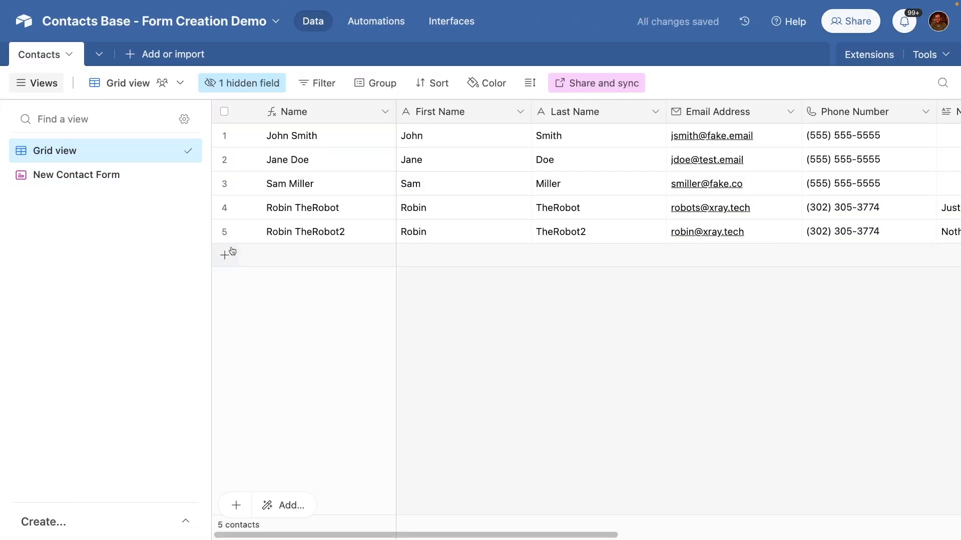
scroll(657, 265, "right", 10)
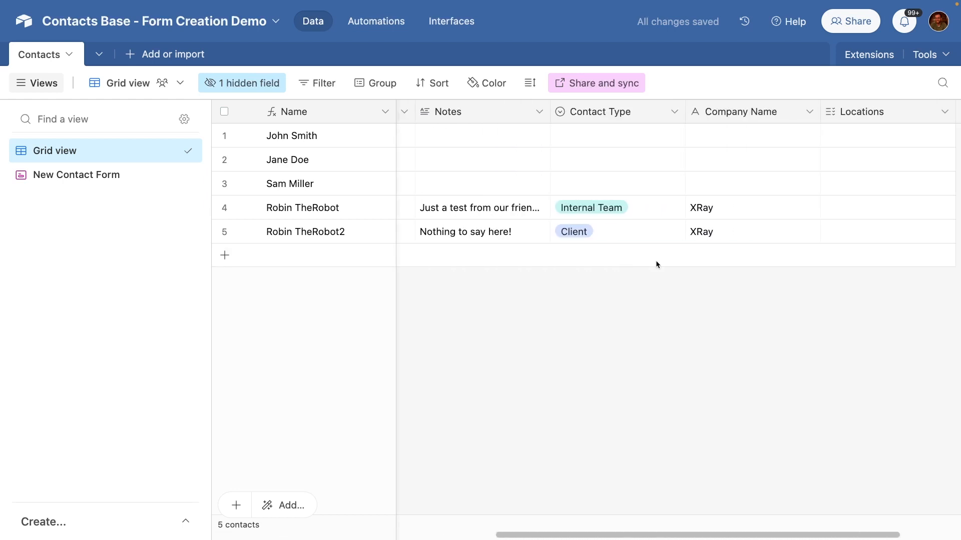
scroll(657, 265, "left", 10)
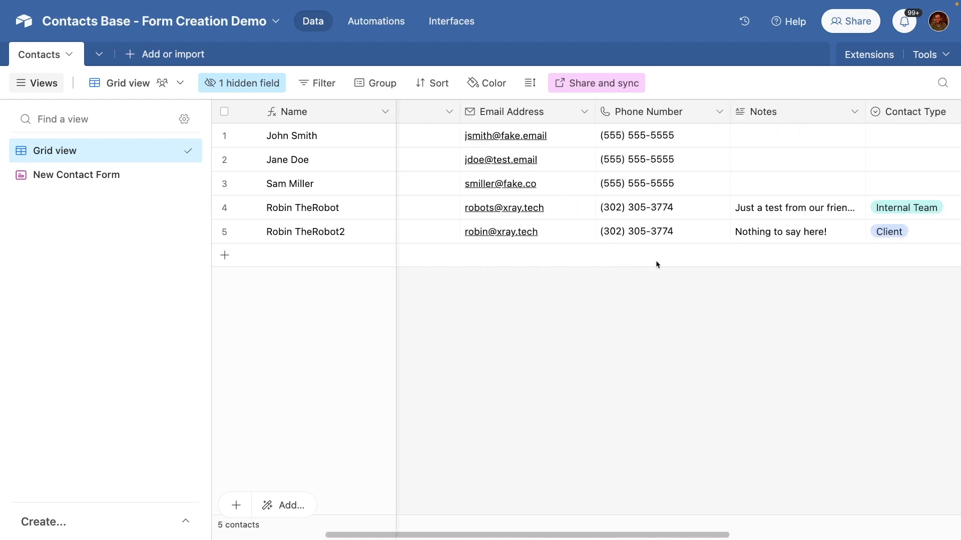
left_click(123, 176)
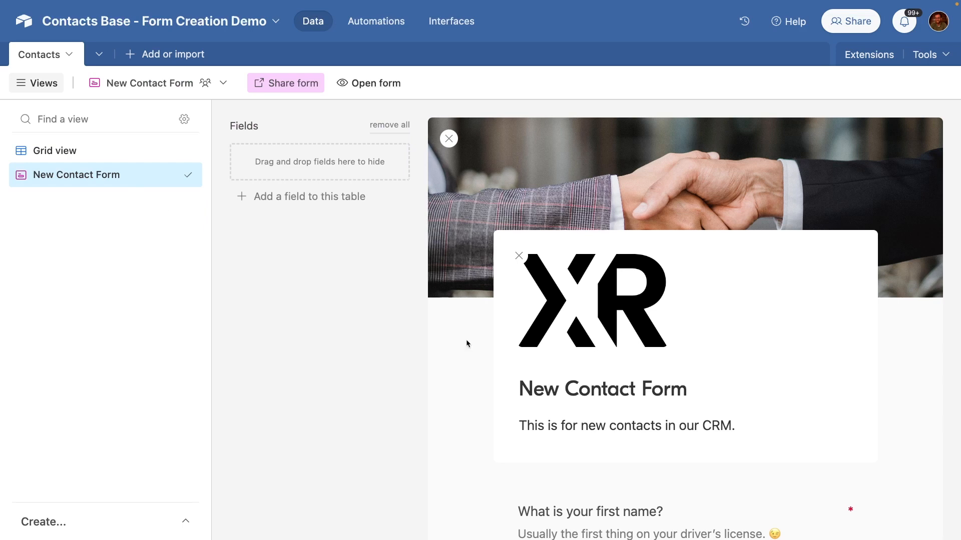
Step: Show the Locations question's choices as a checkbox list
scroll(467, 343, "down", 3)
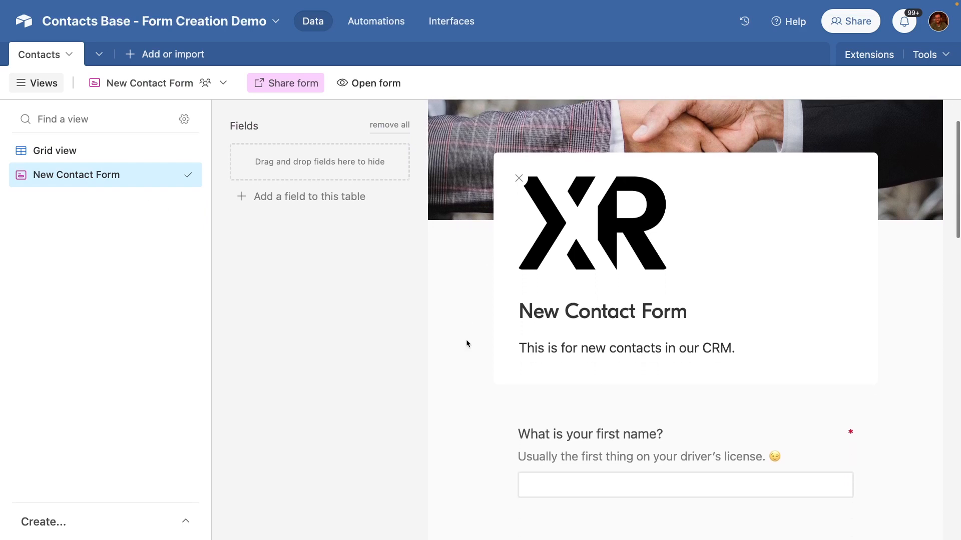
scroll(467, 344, "down", 4)
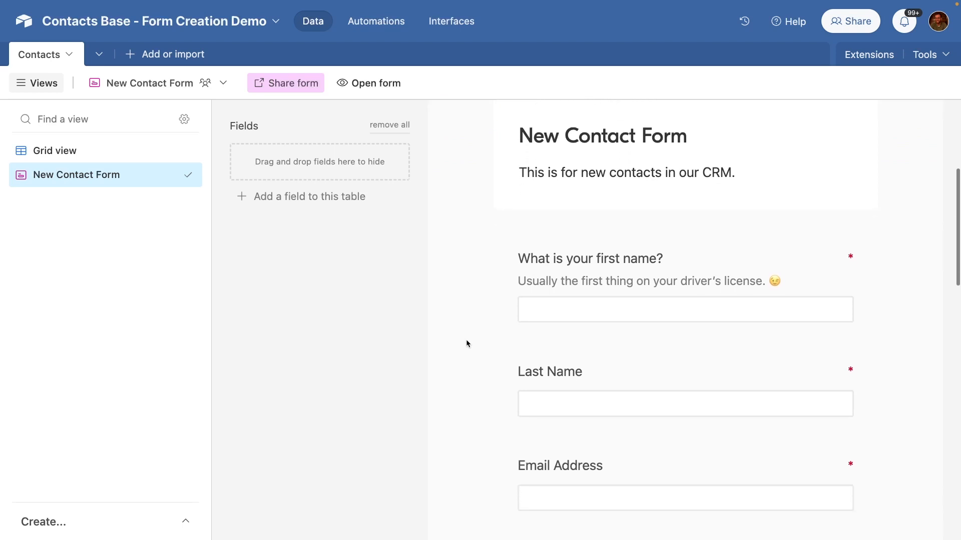
scroll(467, 343, "down", 5)
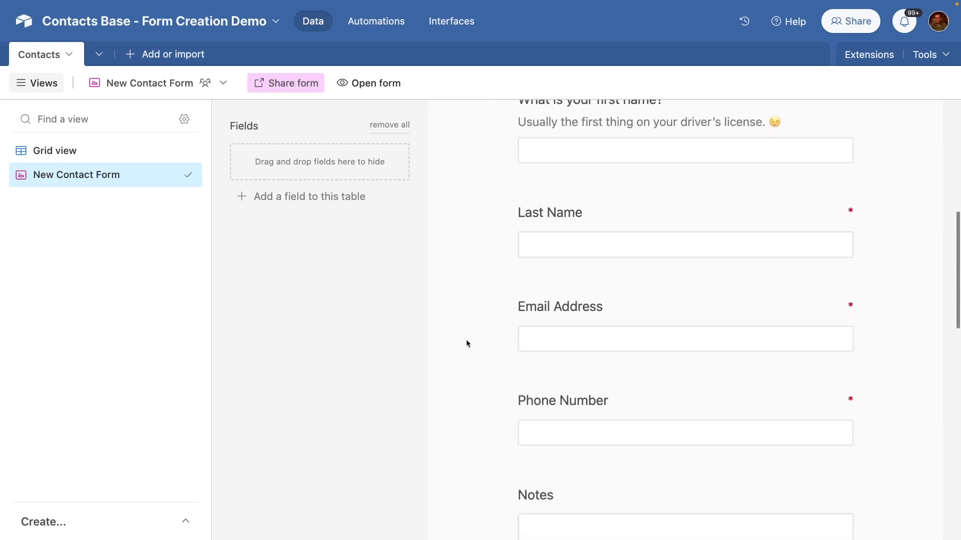
scroll(466, 343, "down", 4)
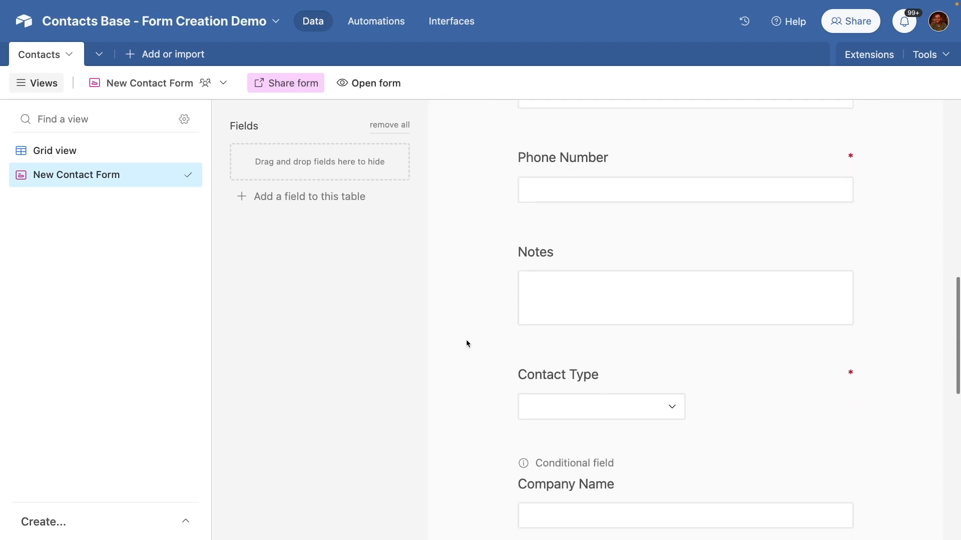
scroll(466, 344, "down", 6)
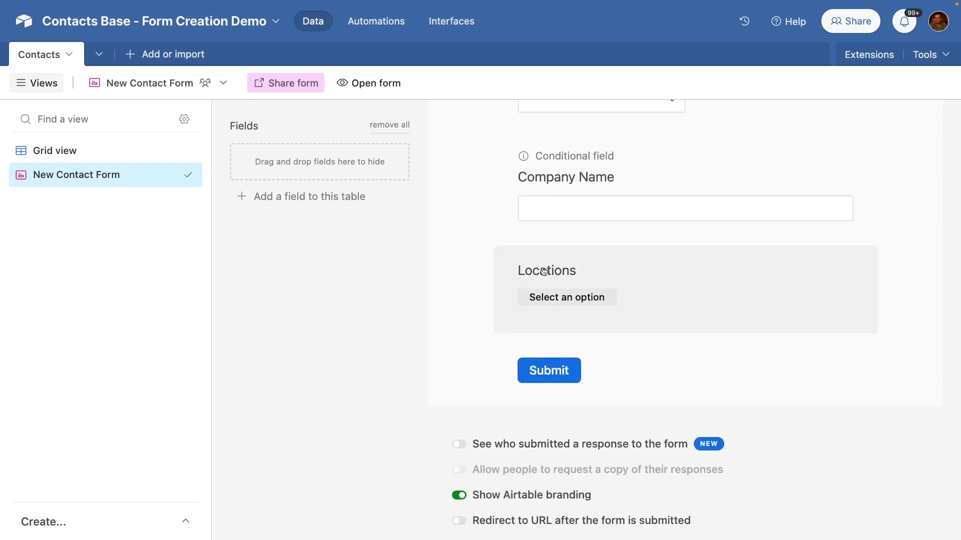
left_click(544, 271)
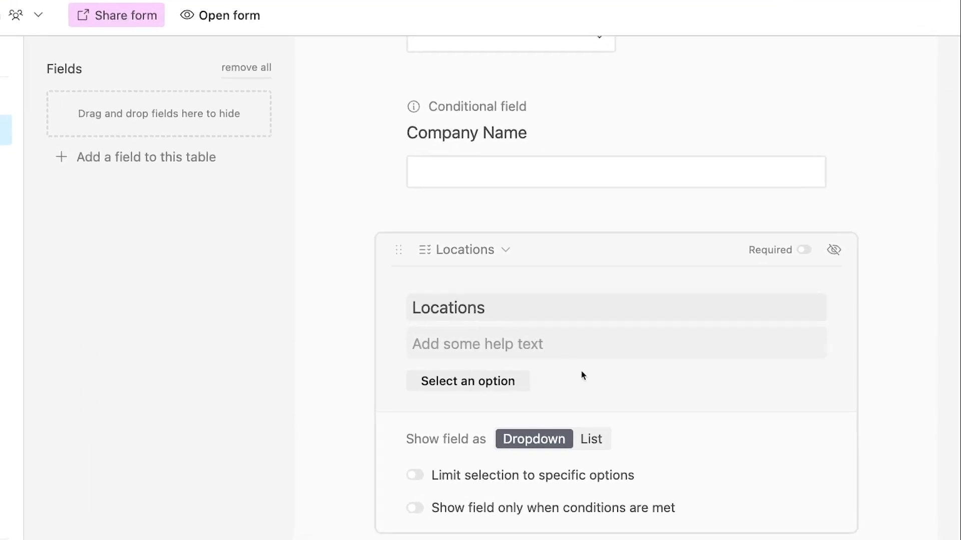
left_click(602, 439)
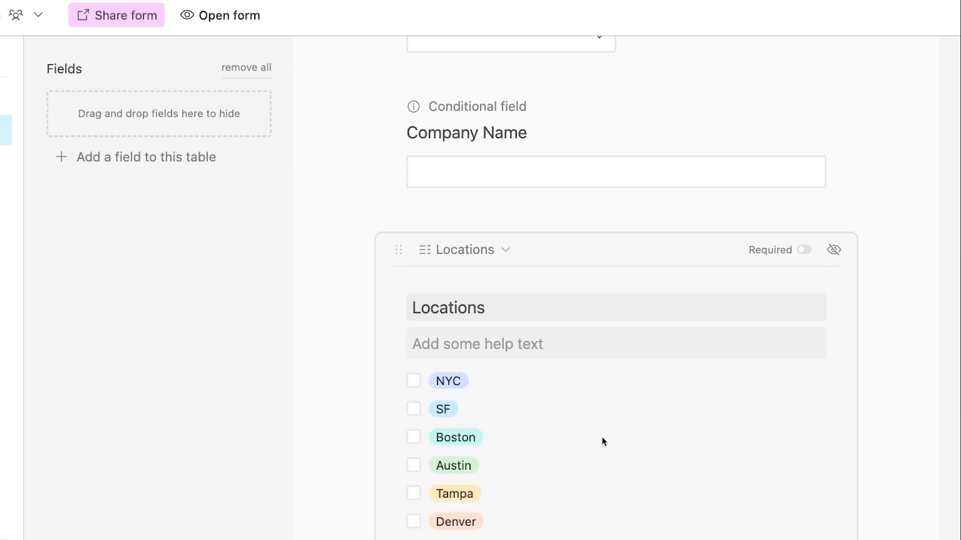
Step: Limit Locations to five options: NYC, SF, Boston, Austin and Tampa
scroll(603, 440, "down", 3)
scroll(604, 441, "down", 2)
scroll(603, 436, "up", 1)
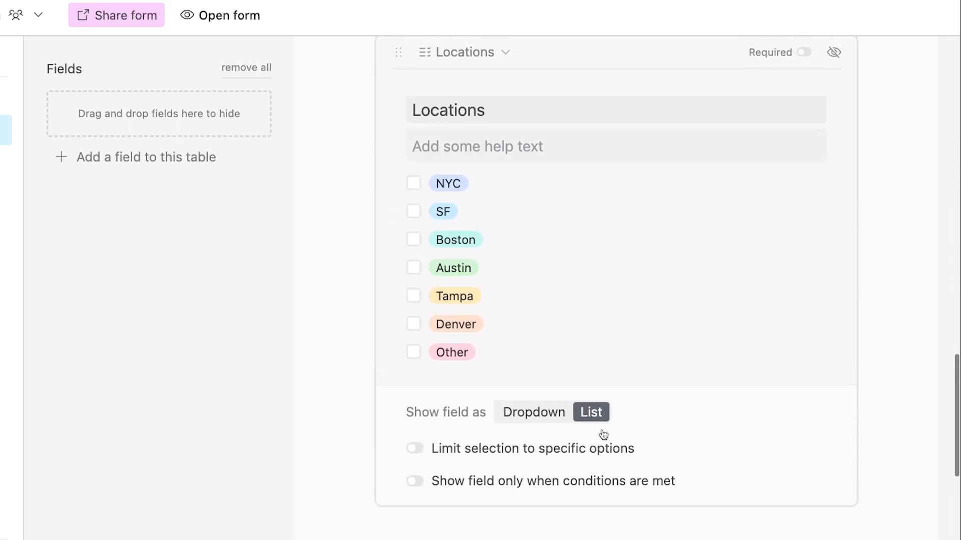
left_click(454, 454)
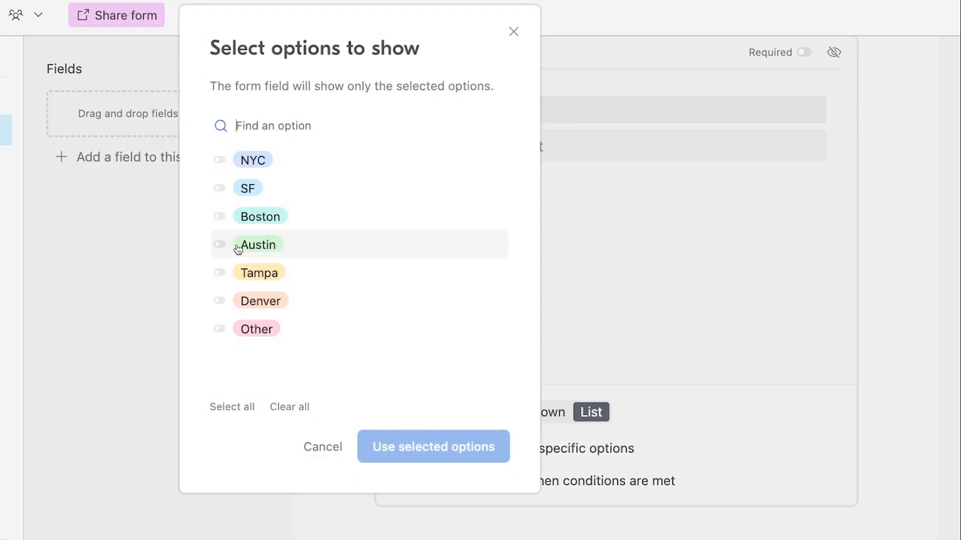
left_click(253, 270)
left_click(253, 246)
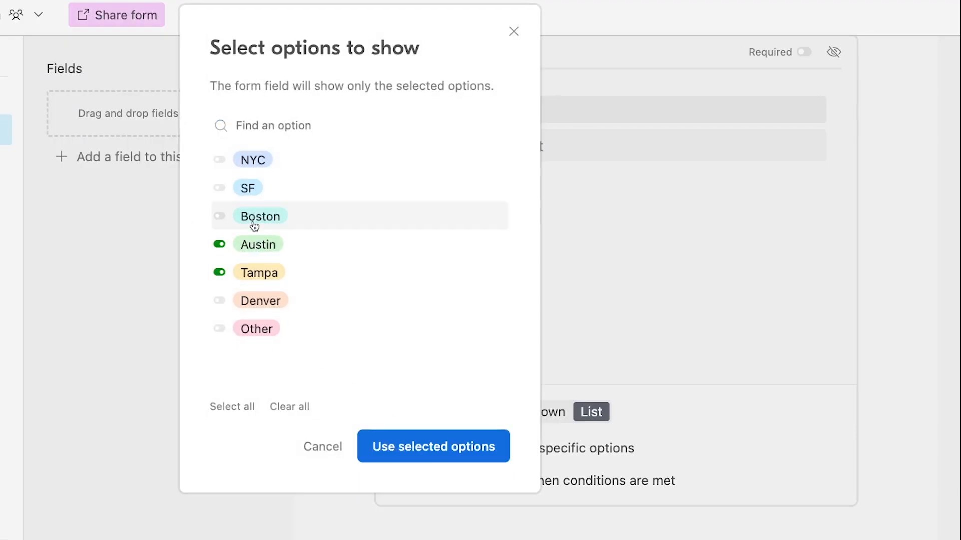
left_click(253, 218)
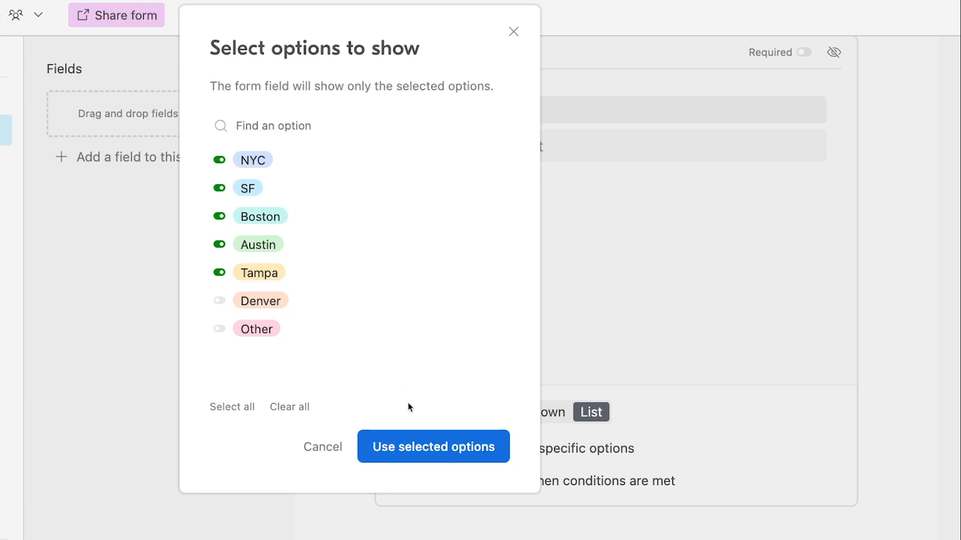
left_click(425, 454)
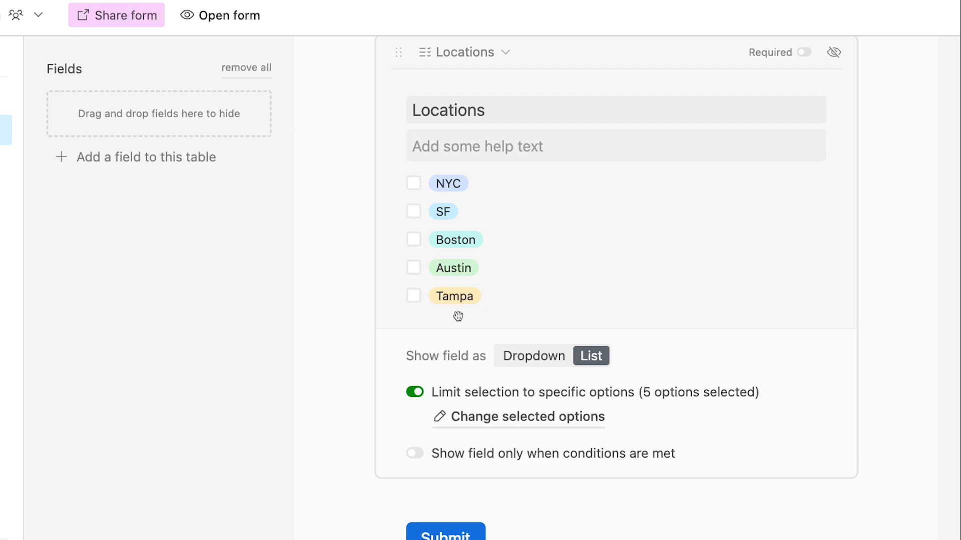
Step: Hide the Notes question so it moves to the form's hidden fields
scroll(458, 316, "up", 10)
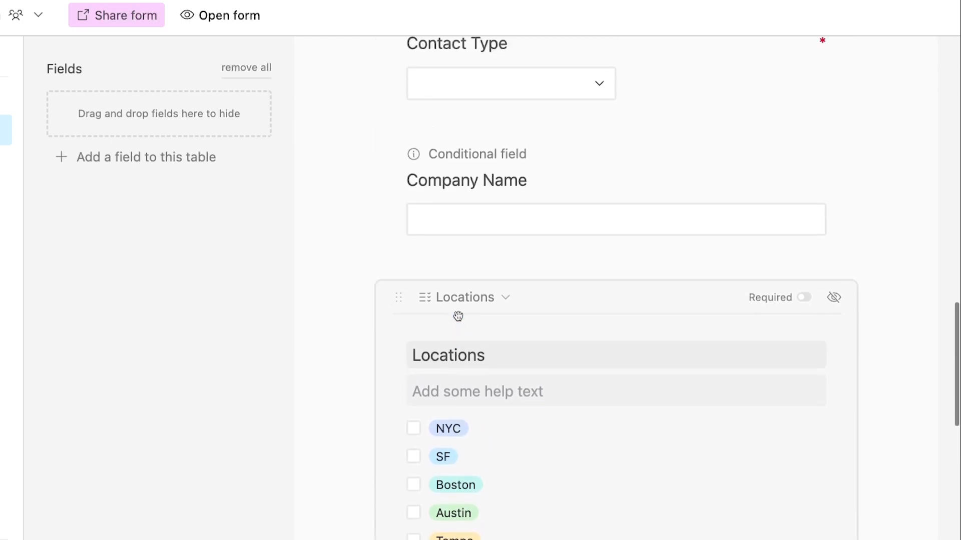
left_click(605, 293)
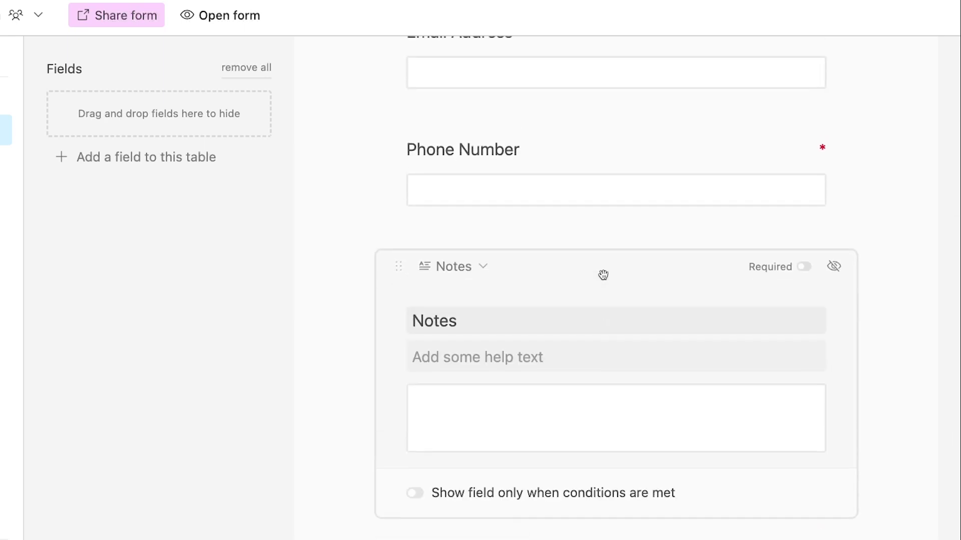
left_click(834, 269)
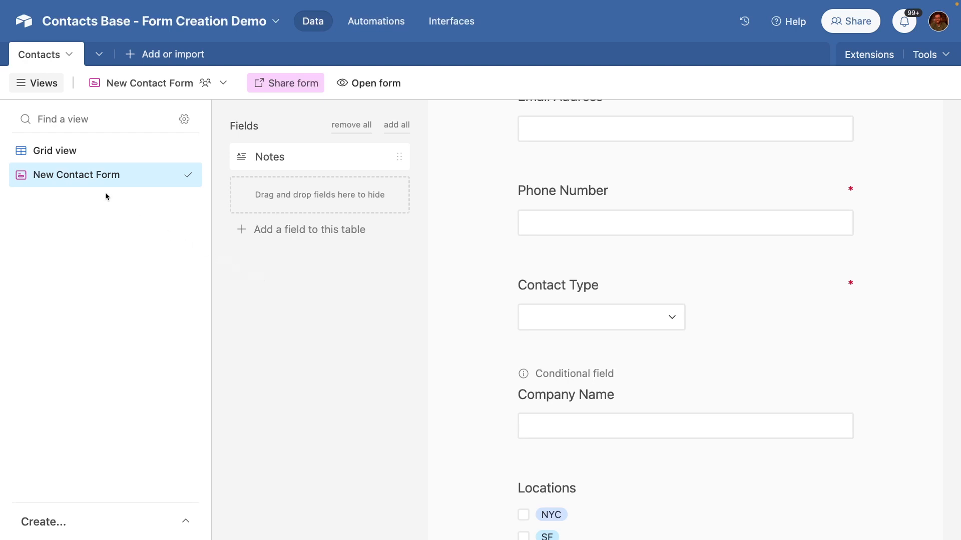
Step: Add a Date-type field to the Contacts grid, then return to the New Contact Form
left_click(66, 151)
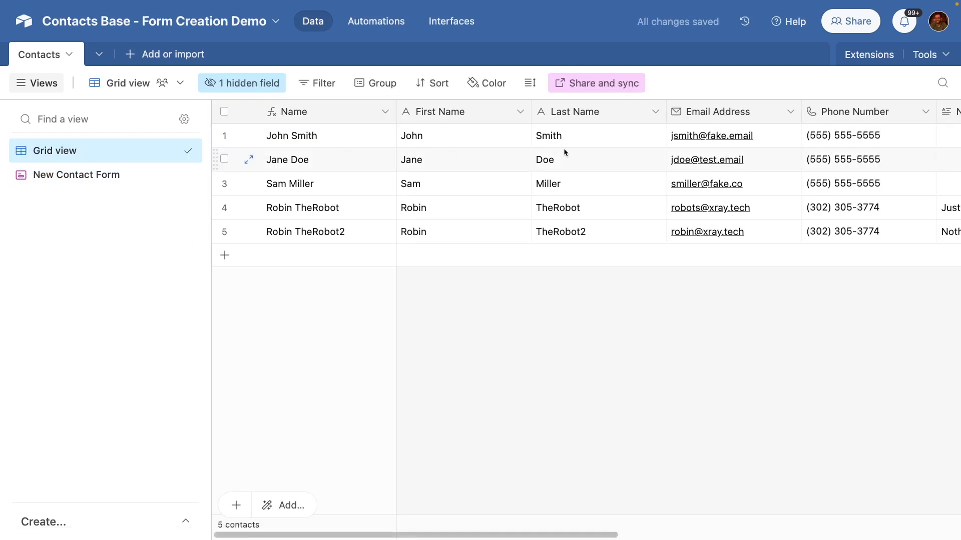
scroll(610, 155, "right", 5)
scroll(610, 158, "left", 3)
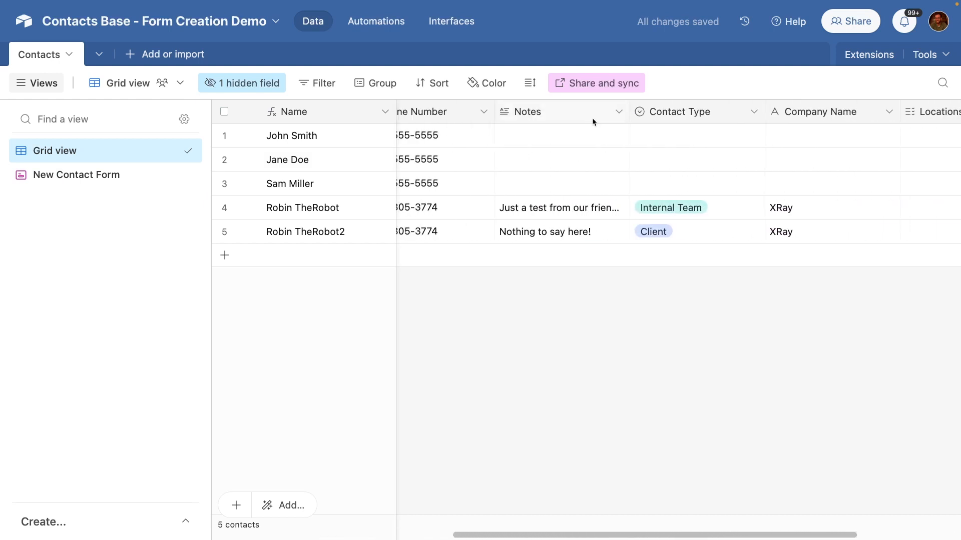
scroll(659, 160, "right", 5)
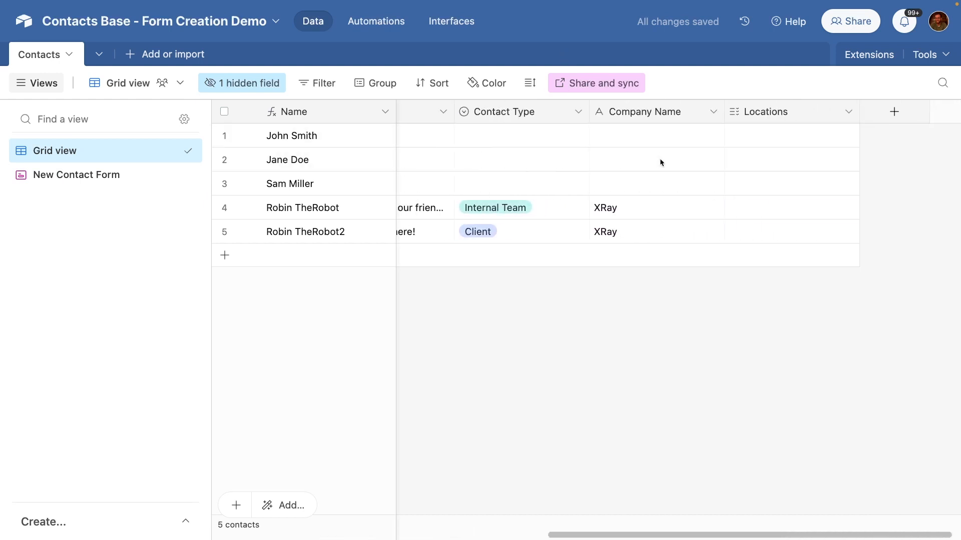
left_click(895, 120)
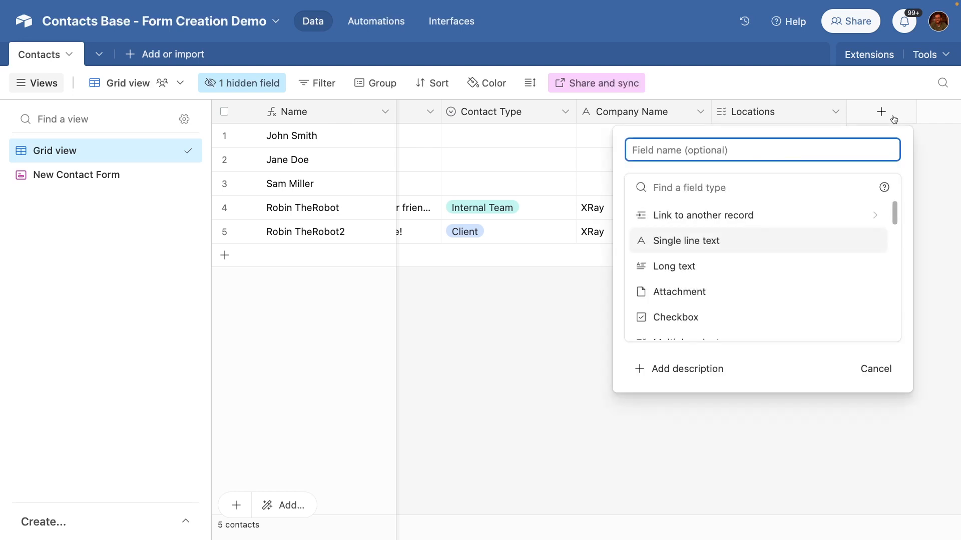
scroll(811, 264, "down", 3)
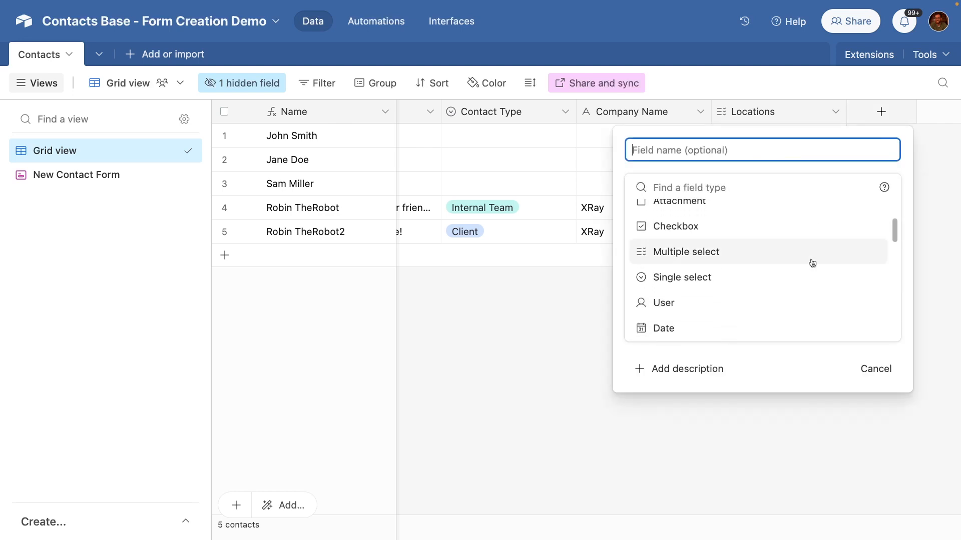
scroll(811, 265, "down", 2)
left_click(779, 279)
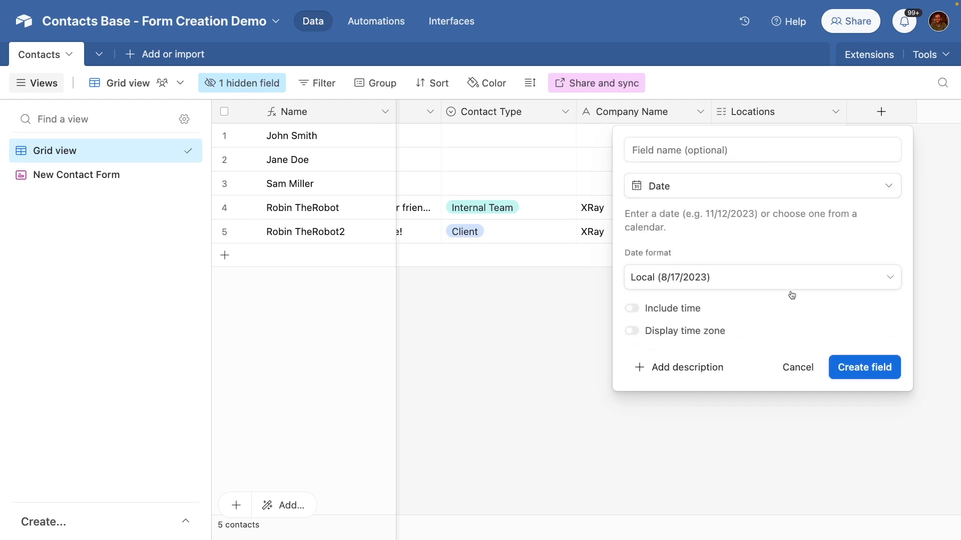
left_click(859, 366)
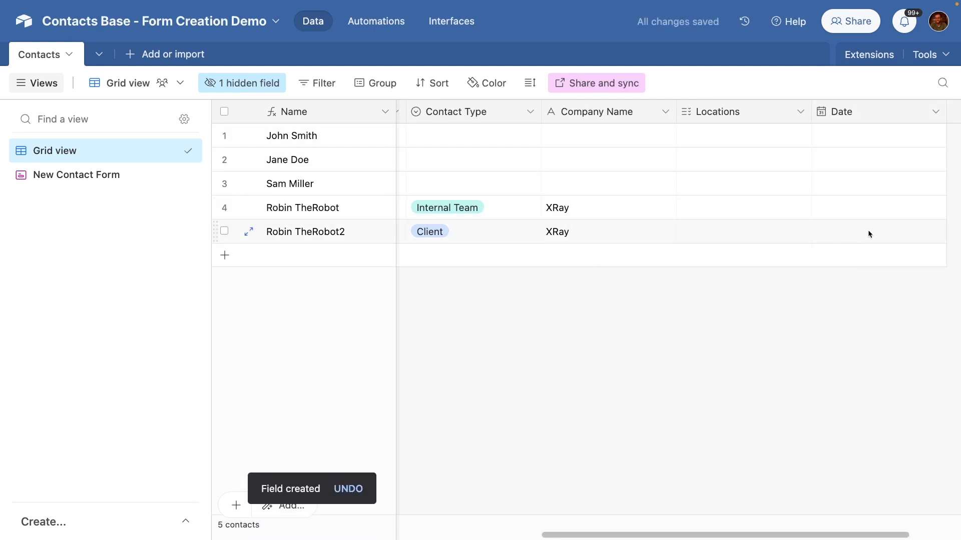
left_click(86, 177)
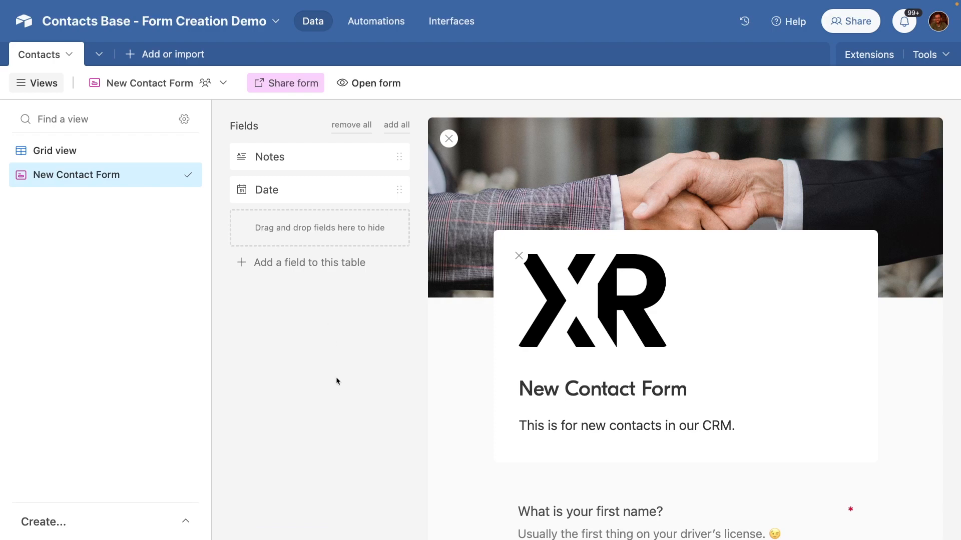
Step: Add the Date question below Contact Type and relabel it 'Today's Date'
scroll(532, 416, "down", 10)
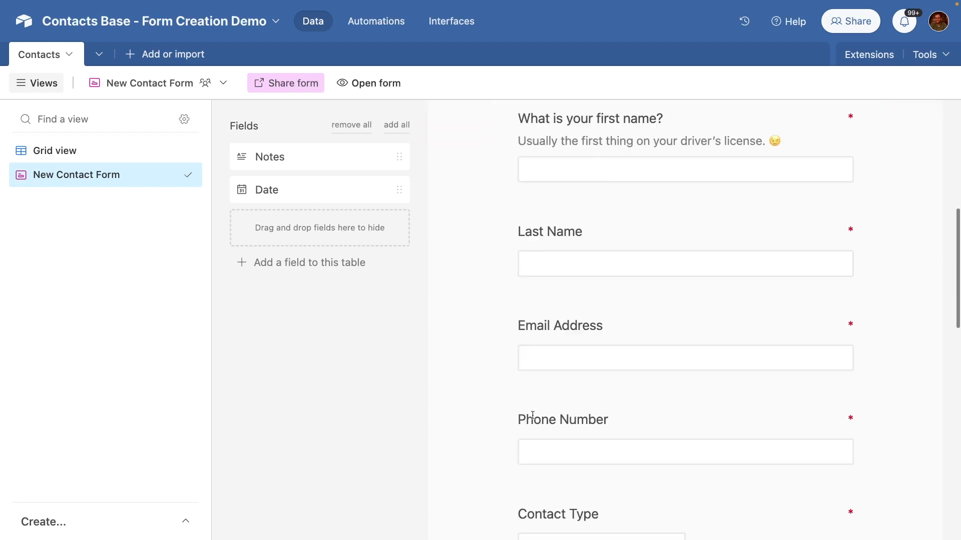
scroll(532, 416, "down", 3)
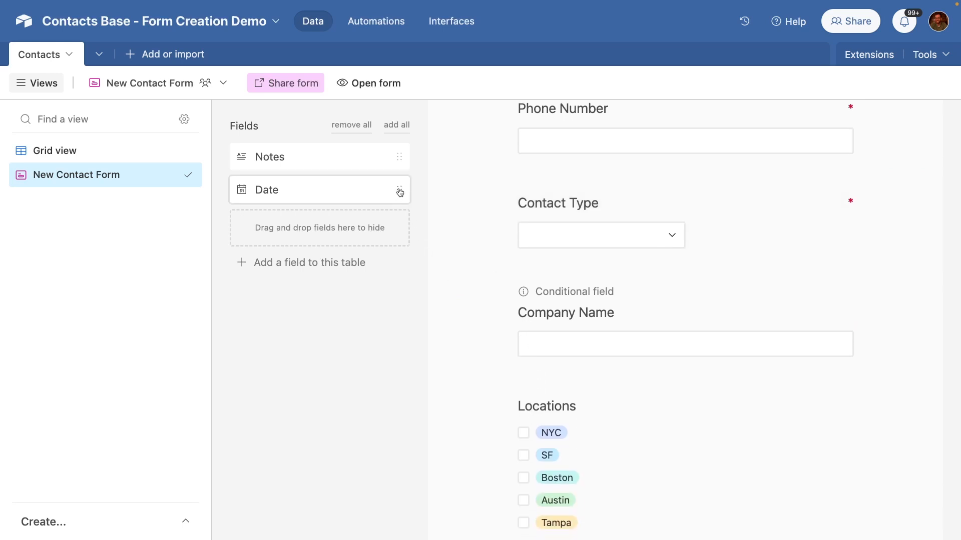
left_click_drag(400, 193, 626, 329)
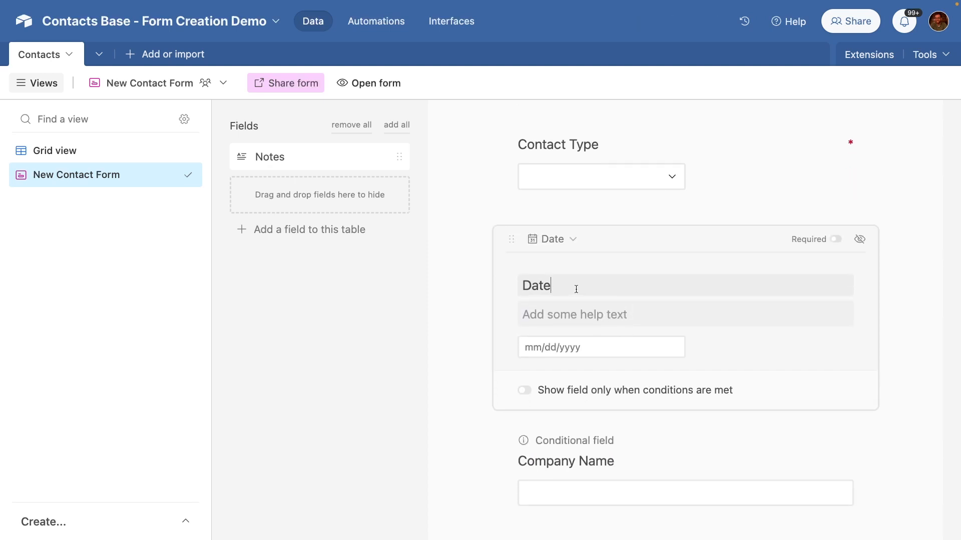
key("super+a")
type("Today's Date")
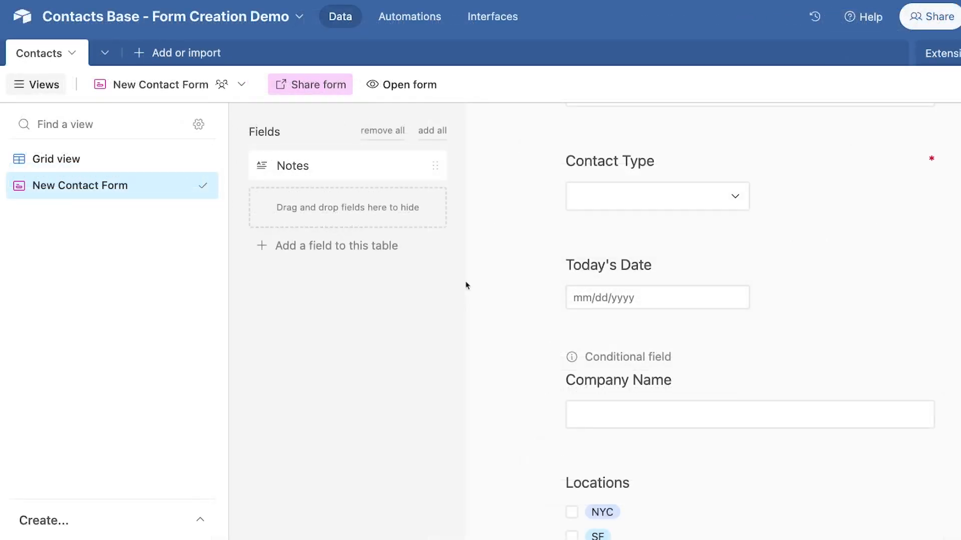
Step: Scroll down past the Submit button to the form's after-submission settings
scroll(466, 285, "down", 7)
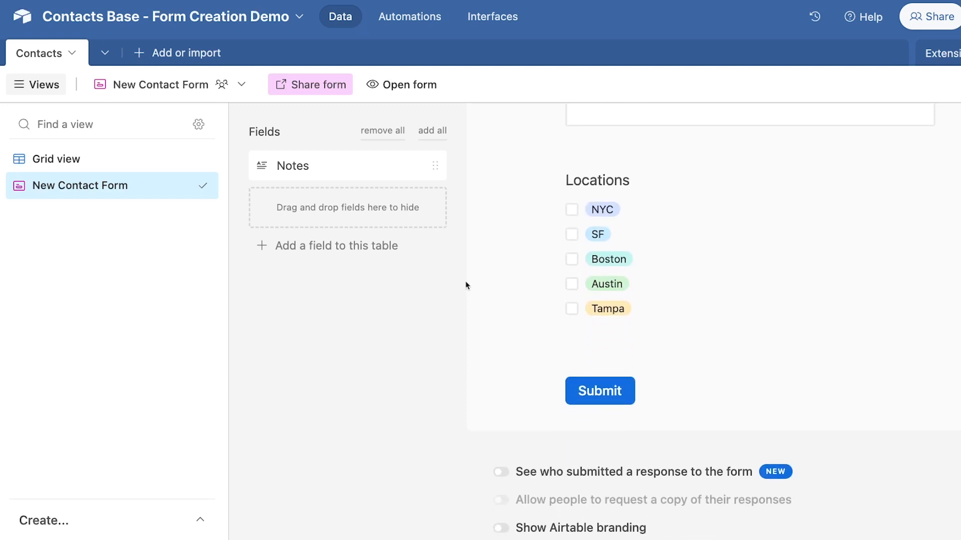
scroll(466, 285, "down", 3)
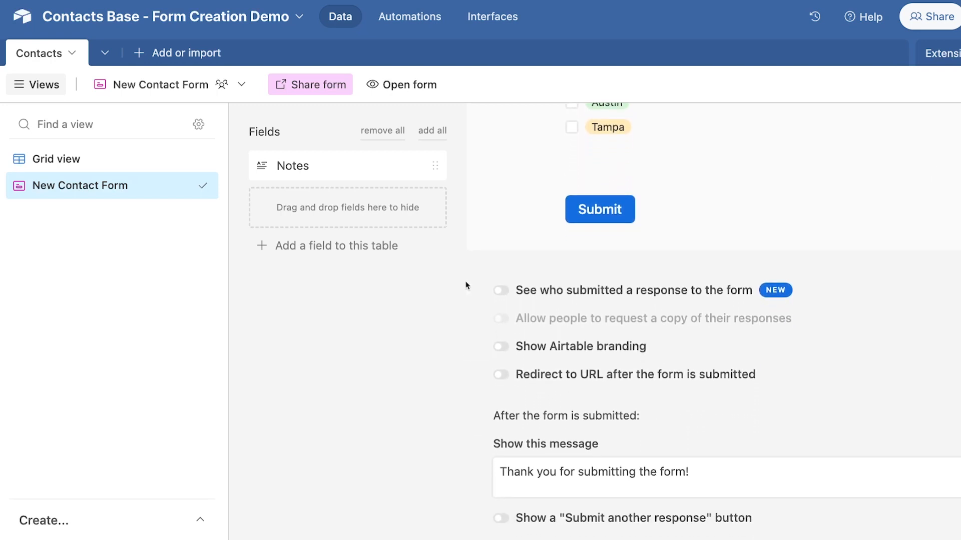
scroll(465, 285, "down", 1)
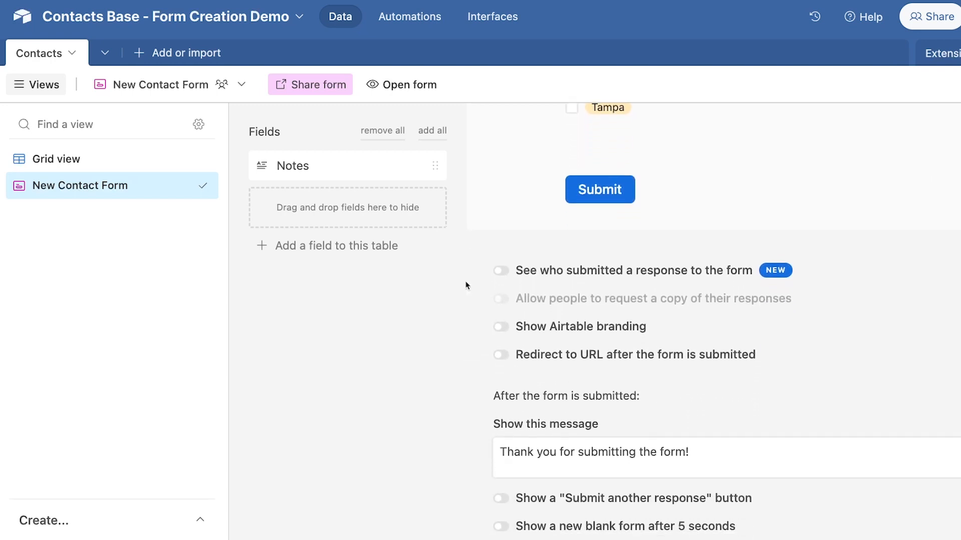
left_click(501, 272)
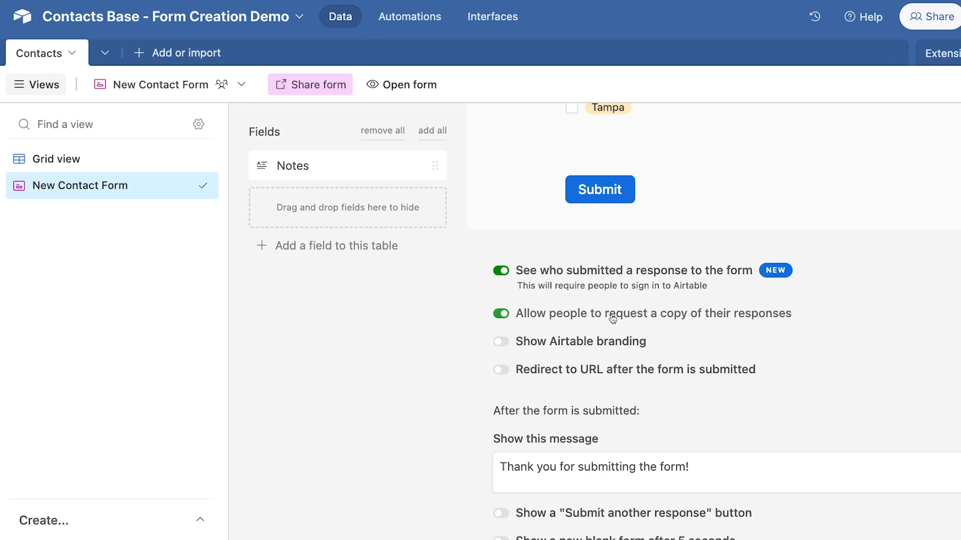
left_click(504, 315)
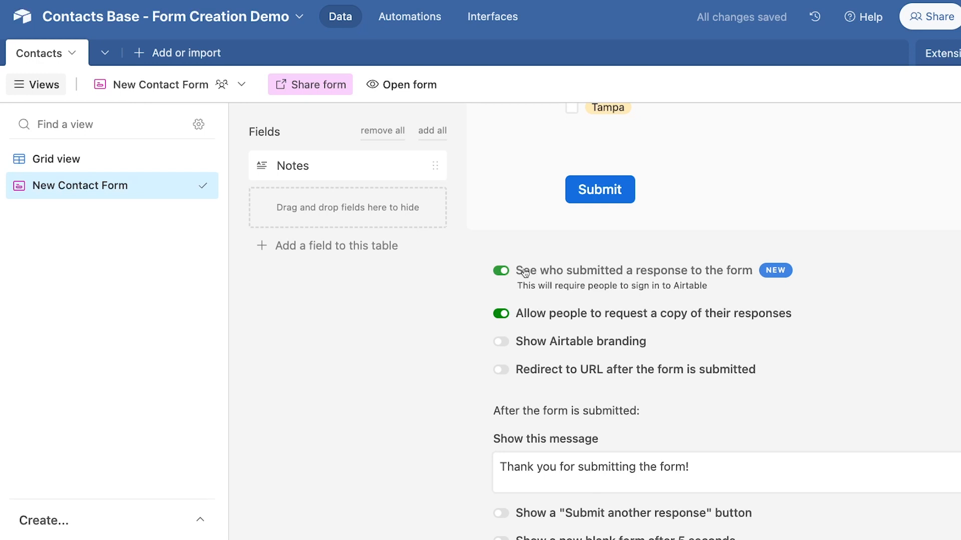
left_click(501, 271)
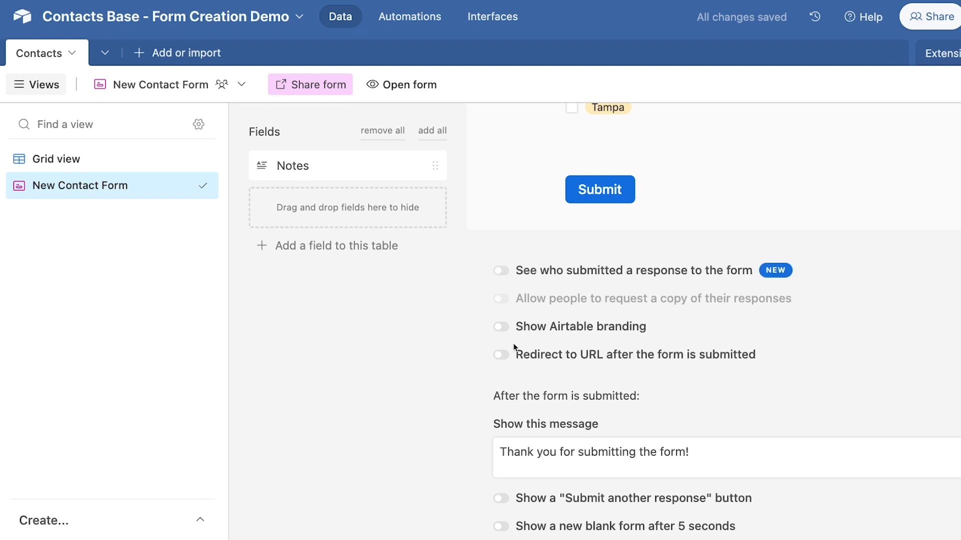
left_click(502, 331)
left_click(502, 328)
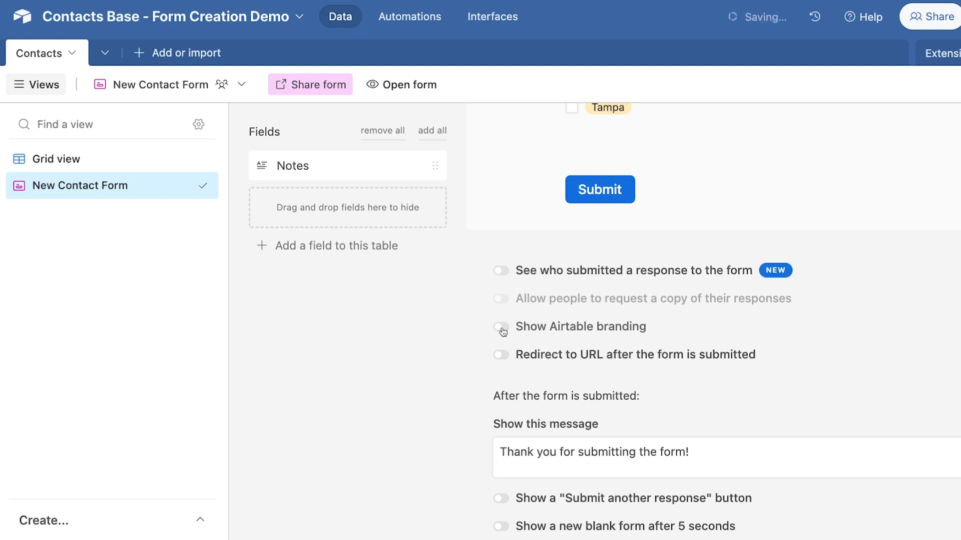
left_click(502, 328)
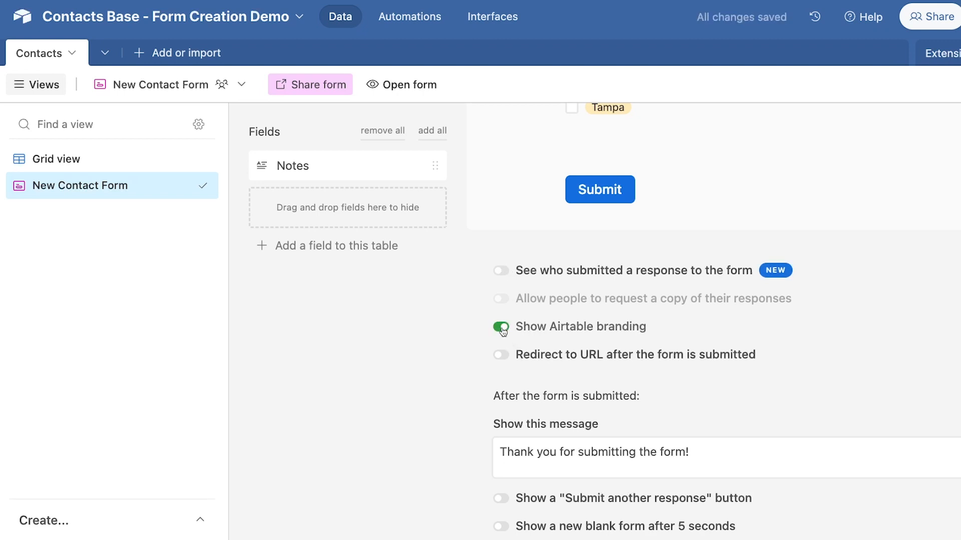
left_click(502, 329)
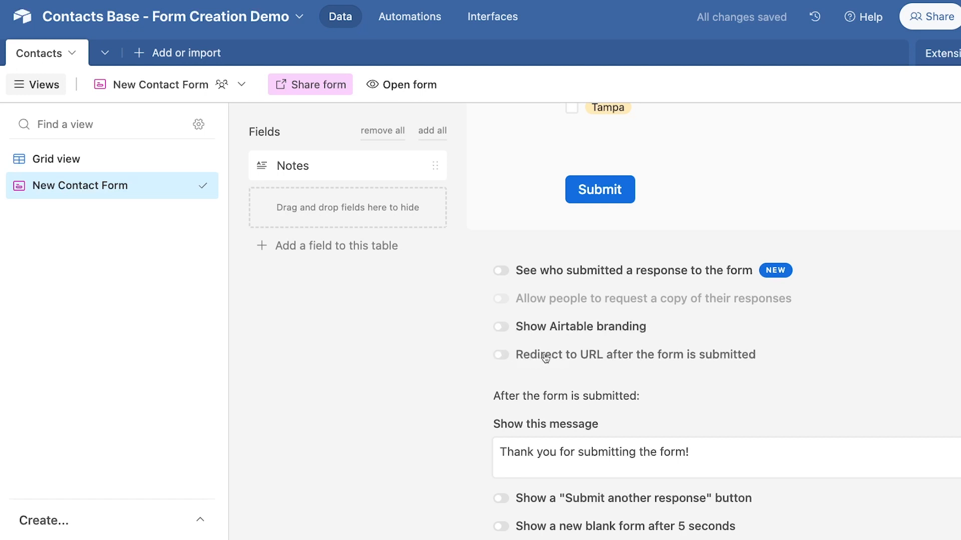
left_click(509, 358)
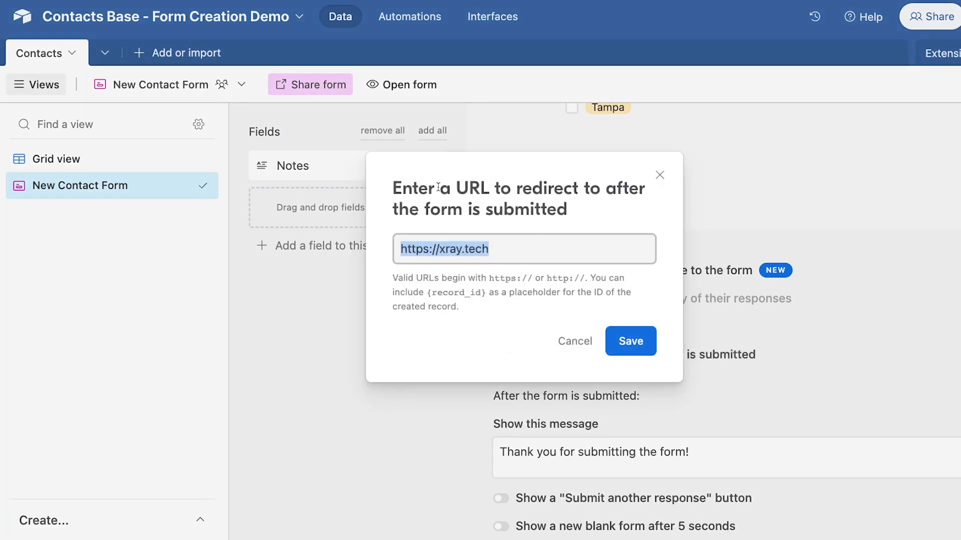
left_click(572, 240)
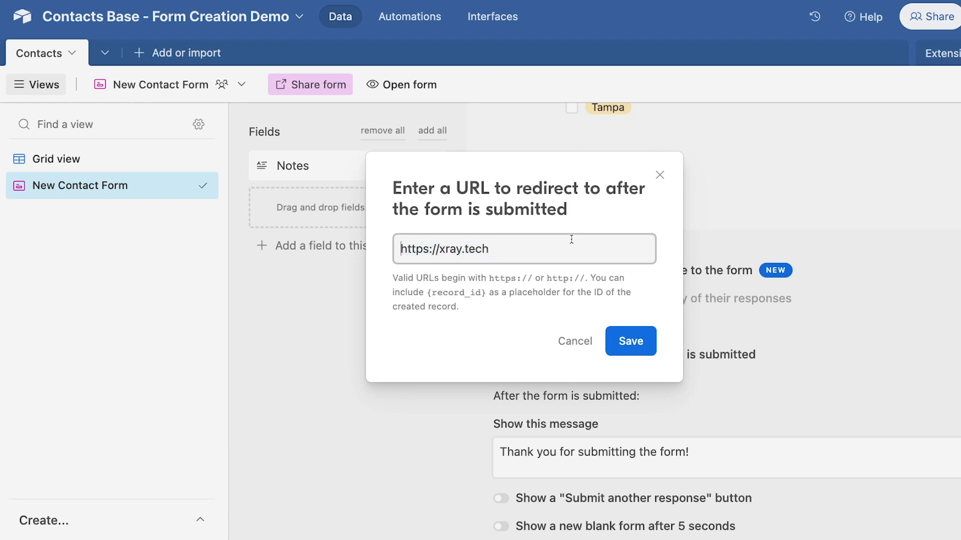
left_click(631, 341)
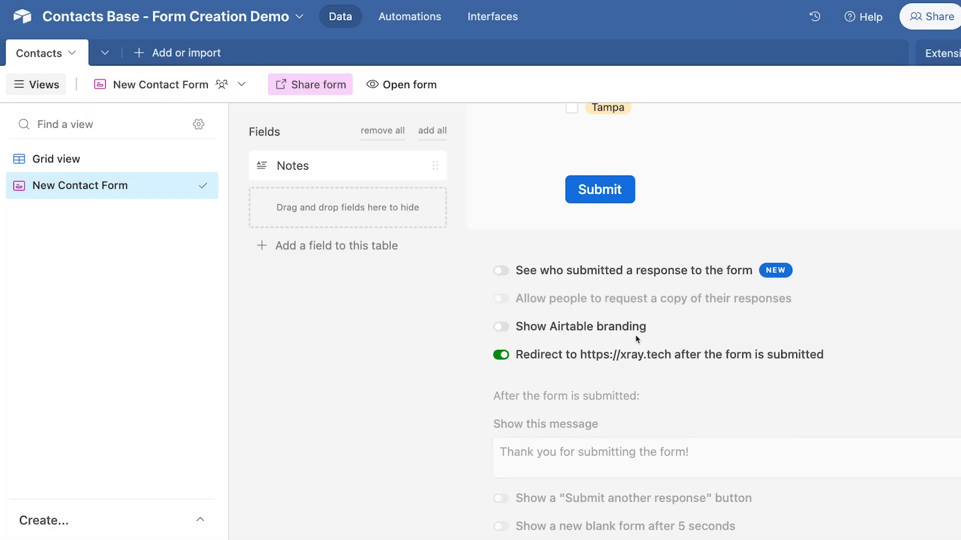
scroll(636, 339, "down", 3)
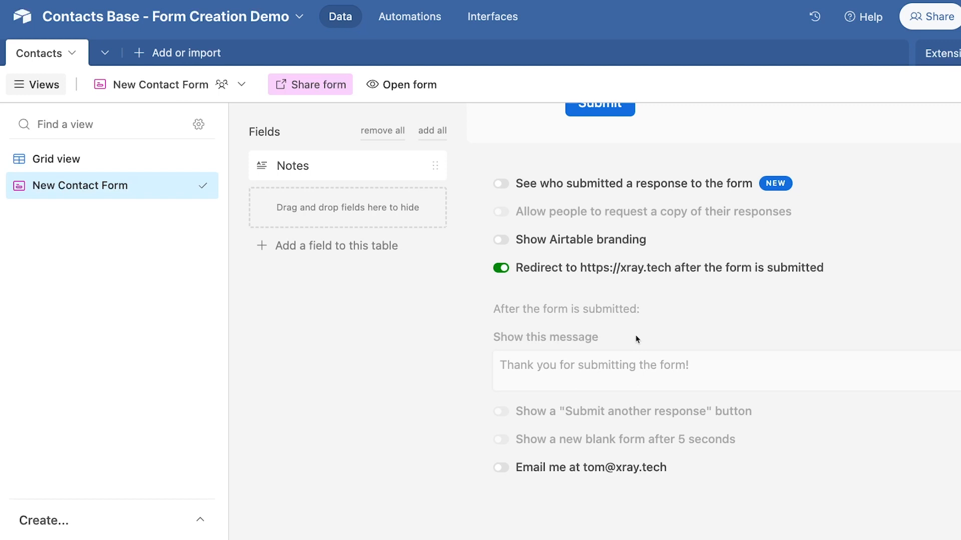
Step: Turn off the redirect and change the message to 'Thank you for submitting the new contact!'
left_click(501, 269)
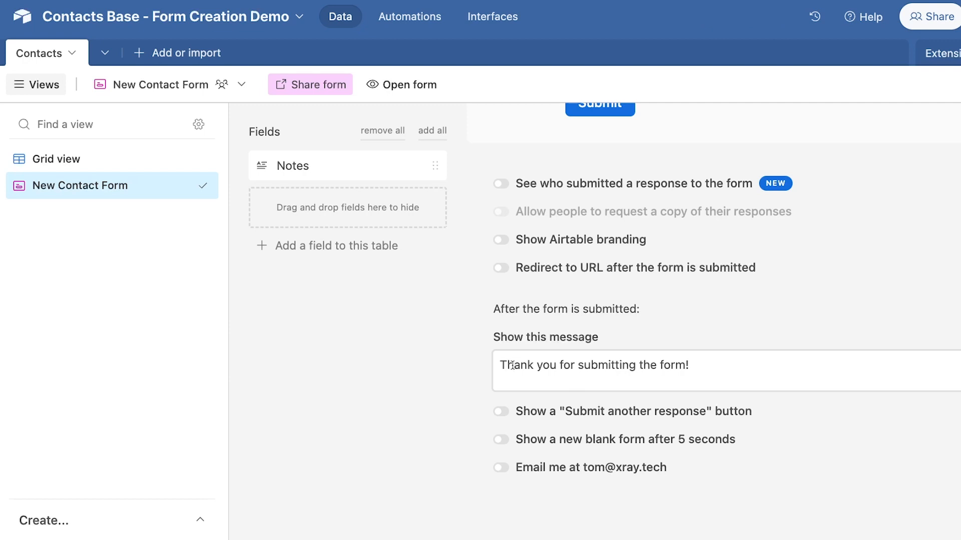
left_click_drag(686, 365, 660, 365)
type("new contact")
Step: Try the submit-another, 5-second blank form and email notification toggles, leave them off, and open Share form
left_click(501, 411)
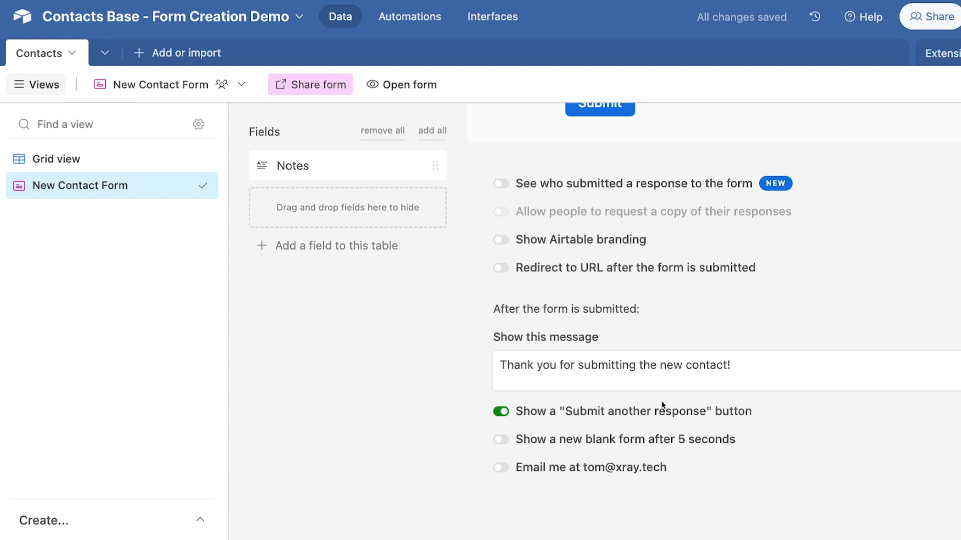
left_click(503, 440)
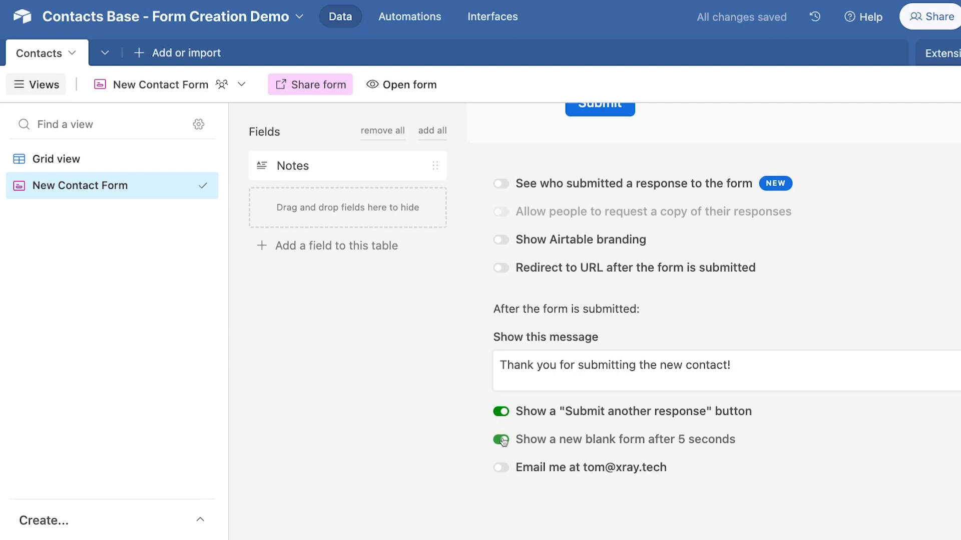
left_click(502, 468)
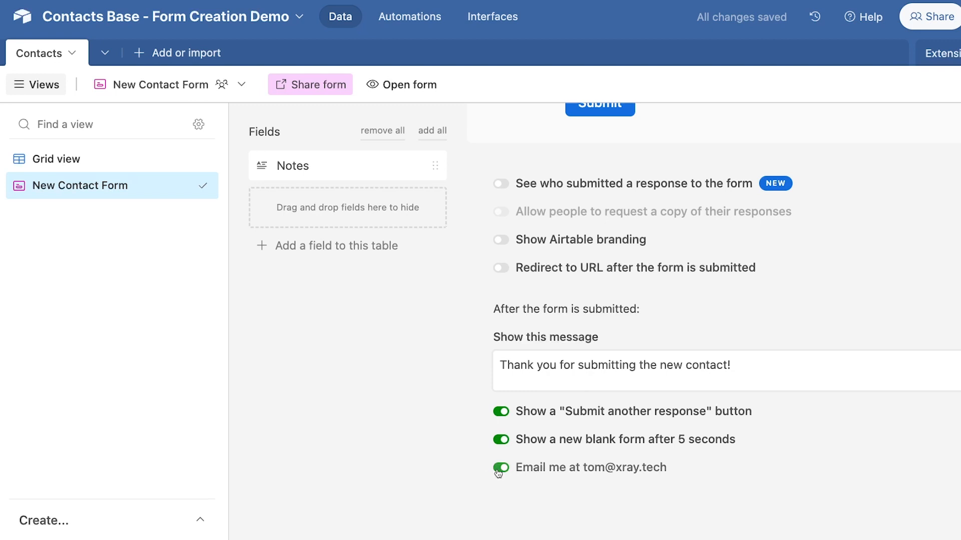
left_click(500, 468)
left_click(501, 441)
left_click(500, 411)
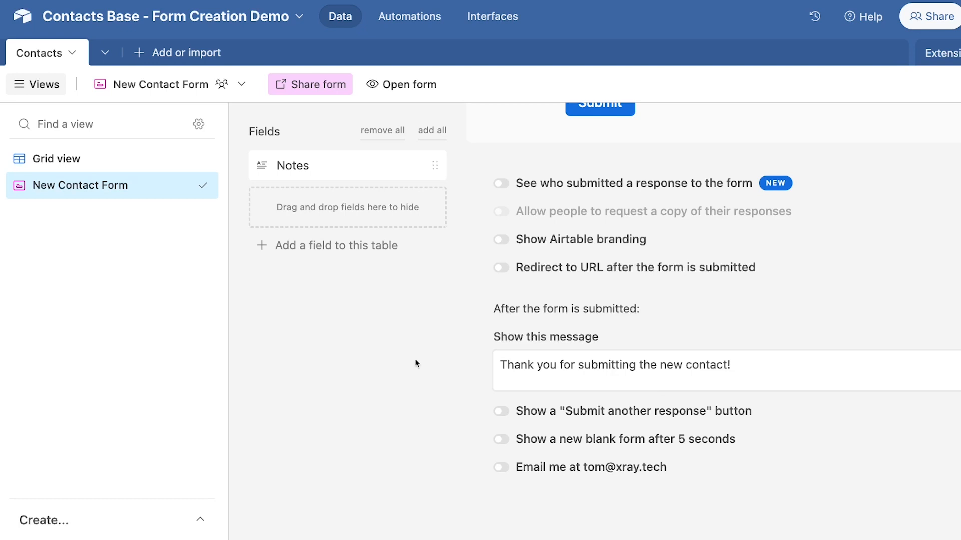
left_click(304, 93)
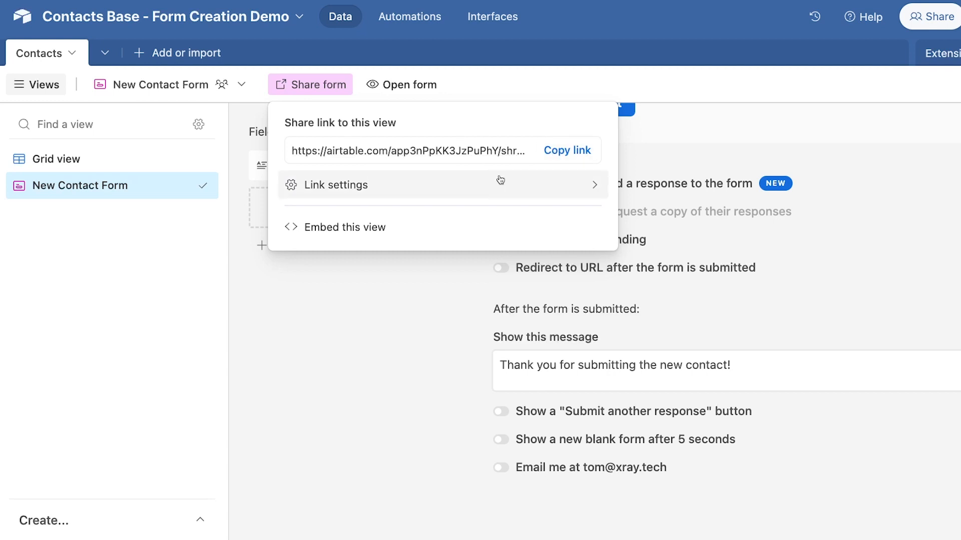
Step: View the form's embed page, select its iframe code, then close the tab
left_click(430, 227)
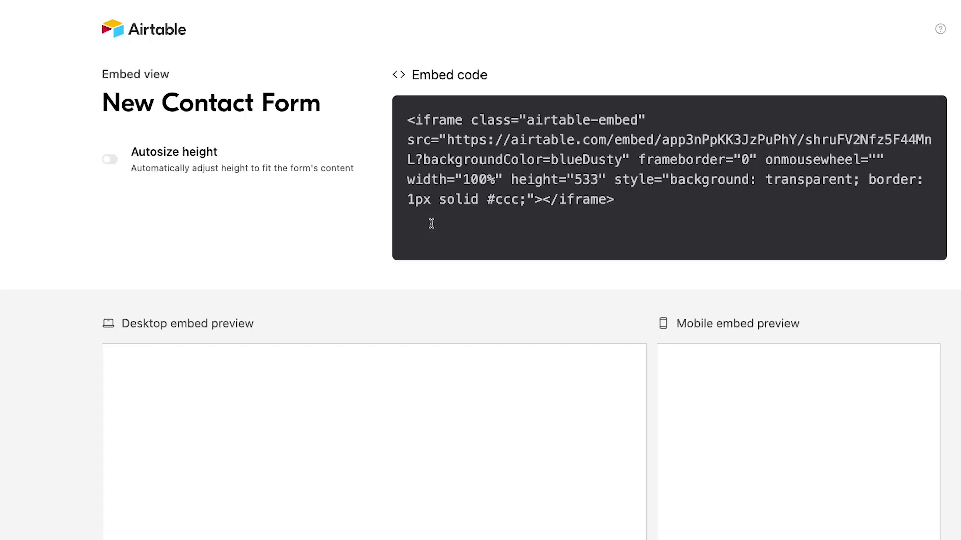
scroll(432, 224, "down", 3)
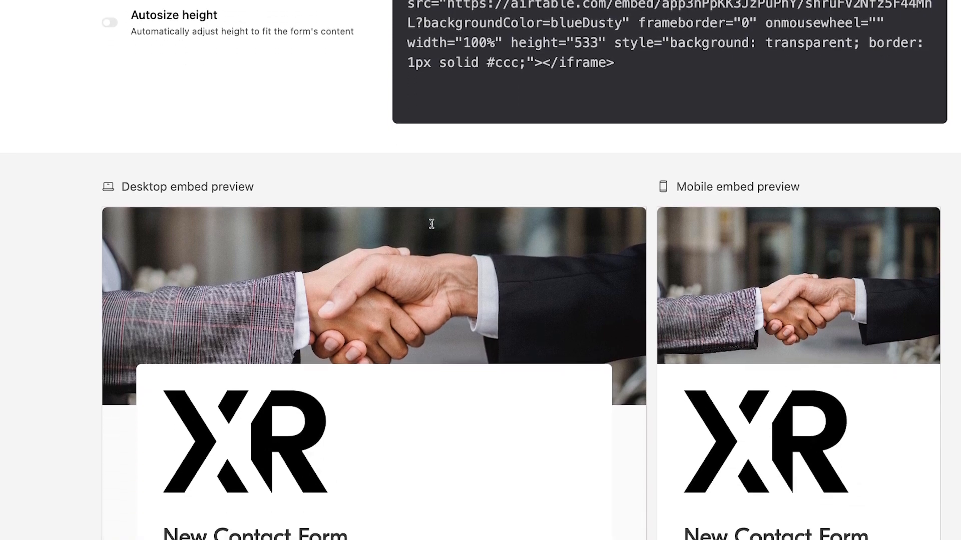
scroll(667, 230, "up", 3)
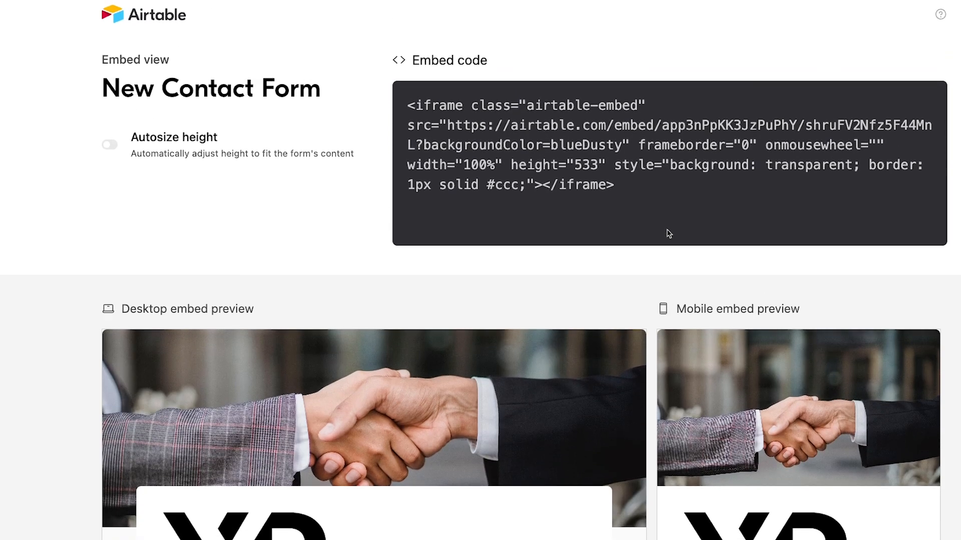
mouse_move(635, 202)
left_mouse_down()
mouse_move(521, 161)
mouse_move(640, 199)
left_mouse_up()
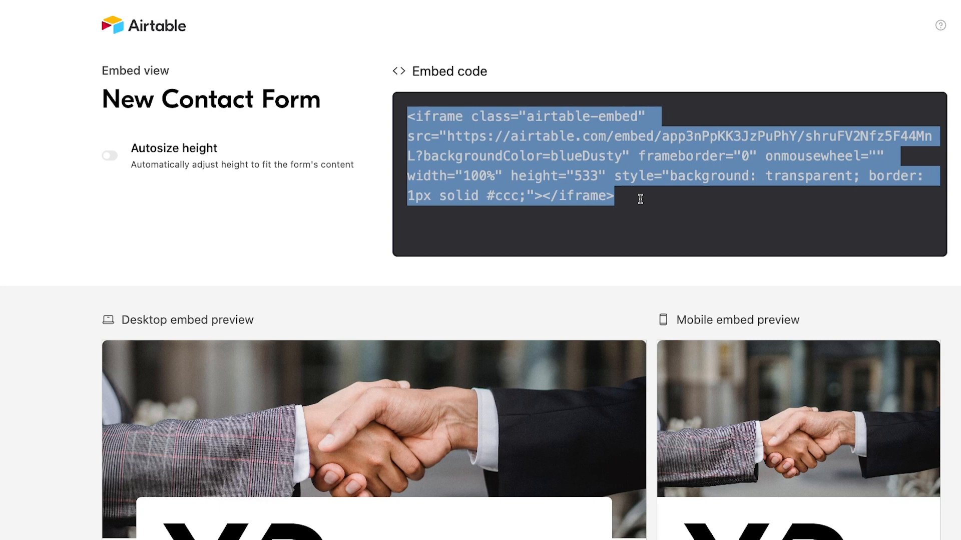
key("super+w")
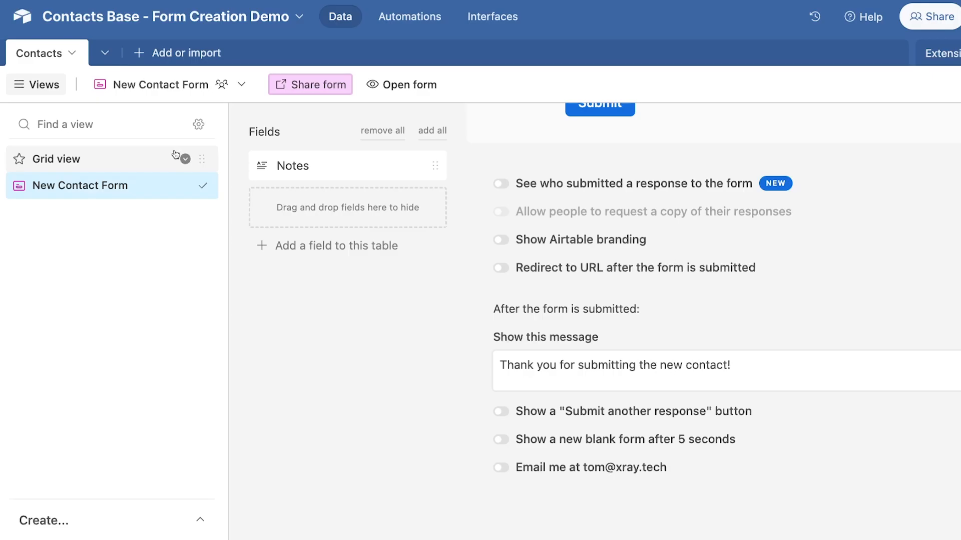
left_click(299, 90)
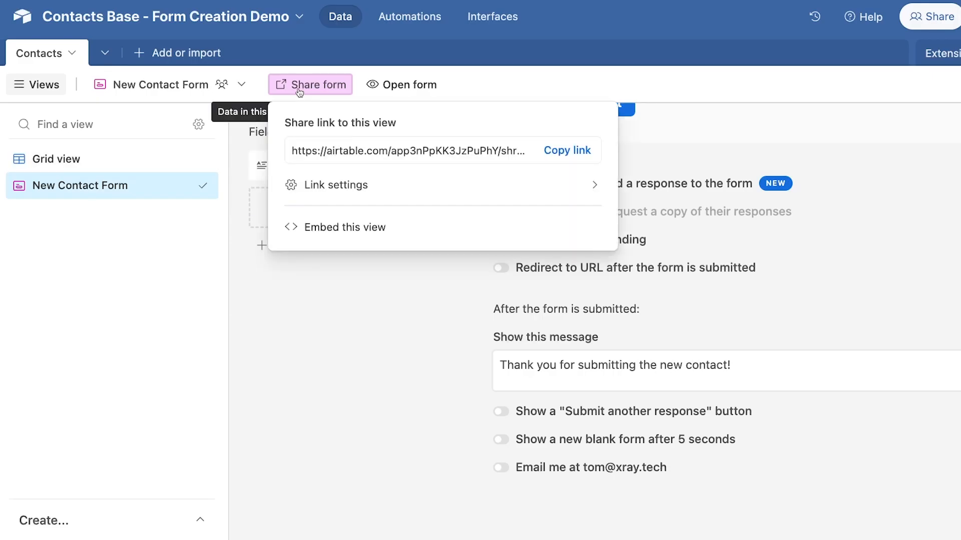
left_click(320, 192)
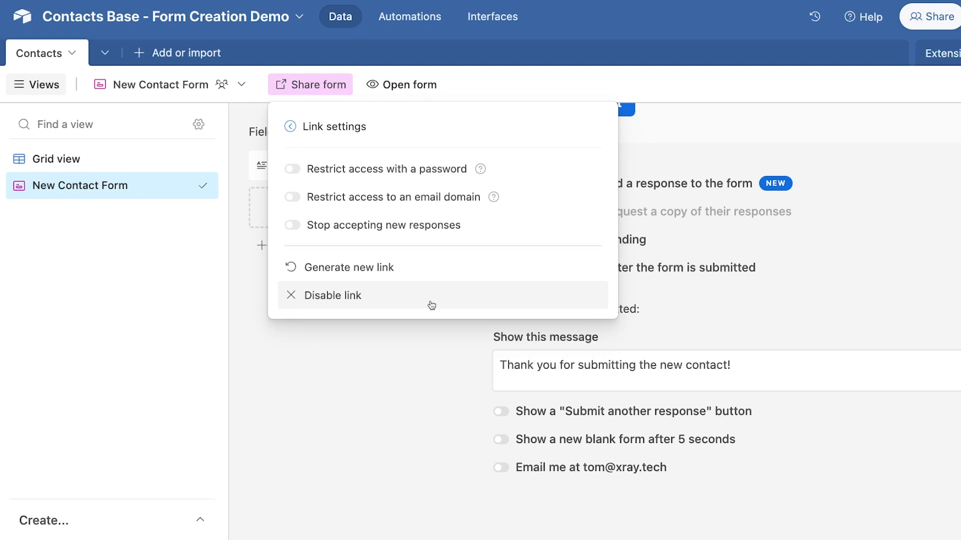
left_click(291, 128)
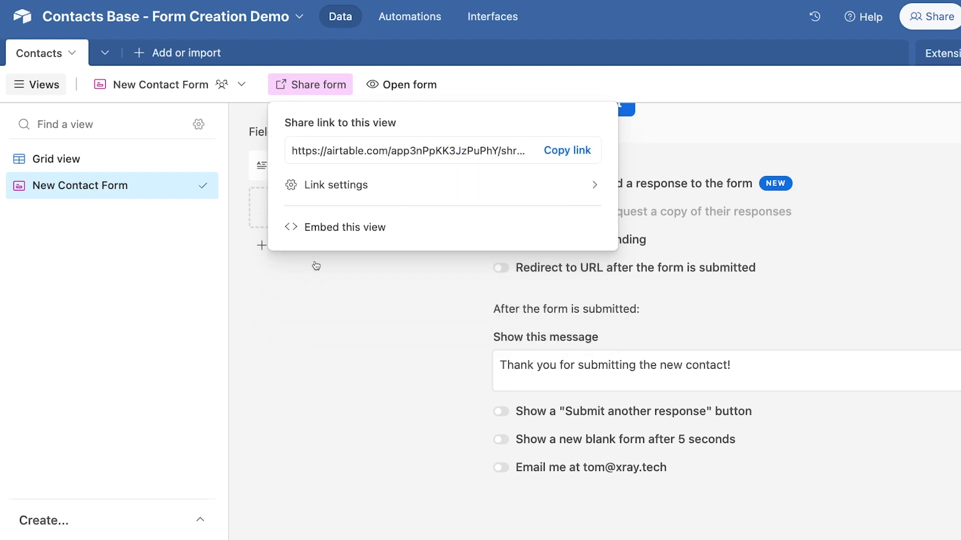
left_click(331, 293)
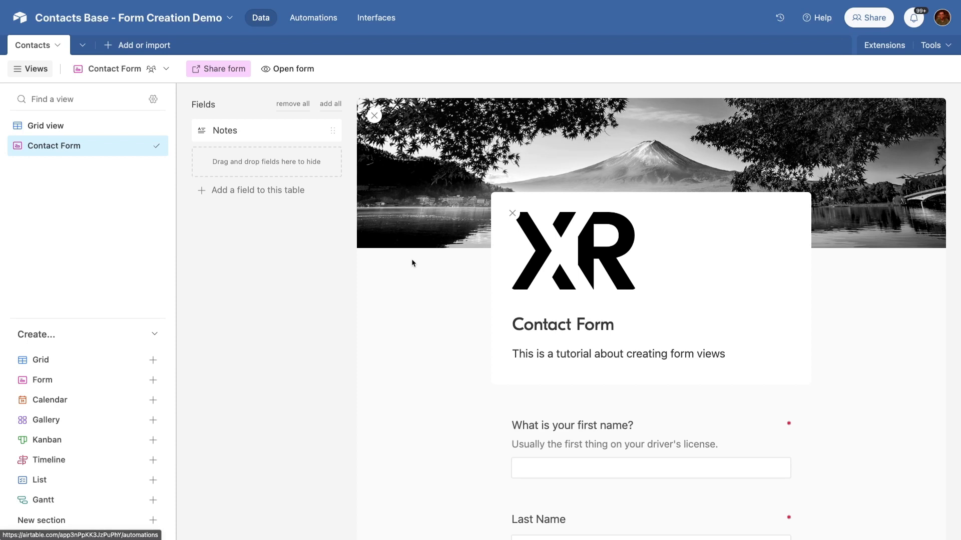
Step: Create an automation in Automations with a 'When a form is submitted' trigger
left_click(310, 19)
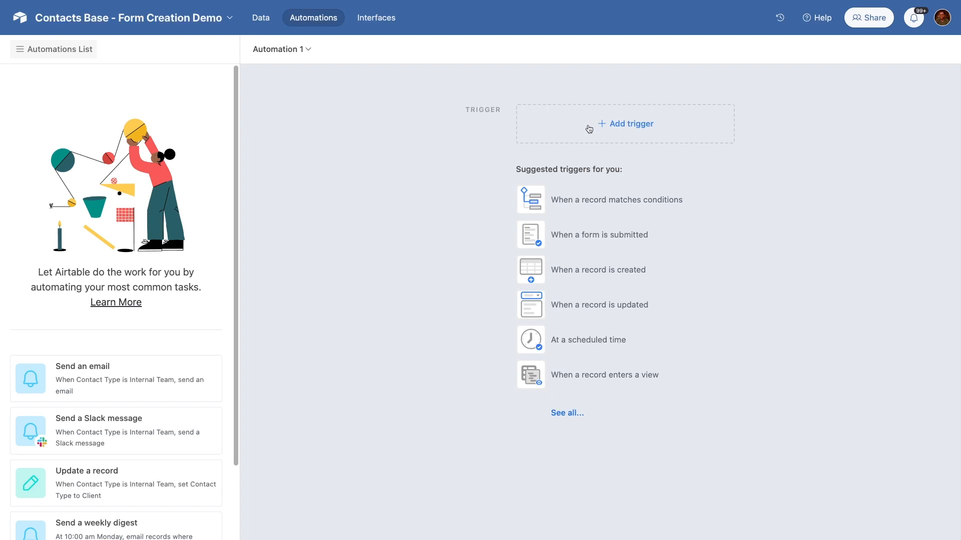
left_click(578, 241)
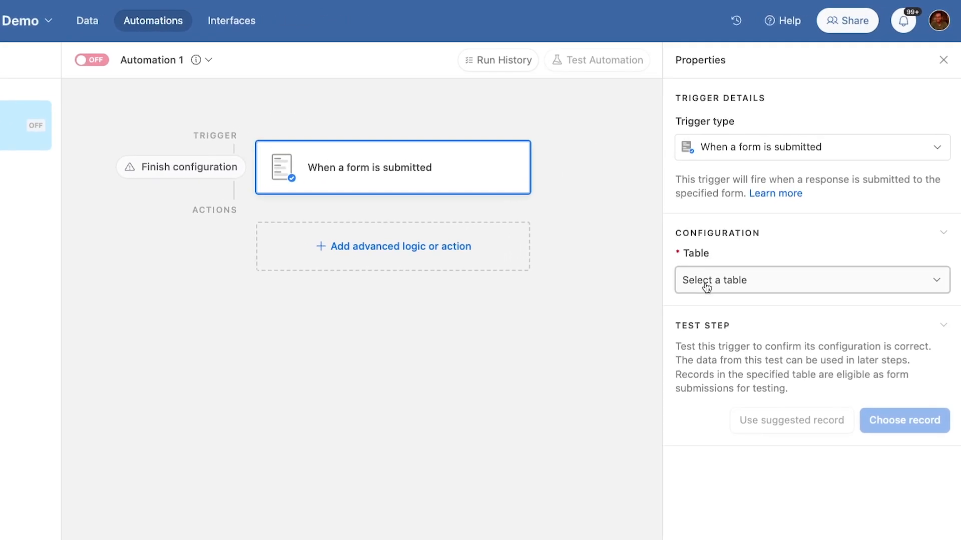
Step: Point the trigger at the Contacts table's Contact Form
left_click(706, 287)
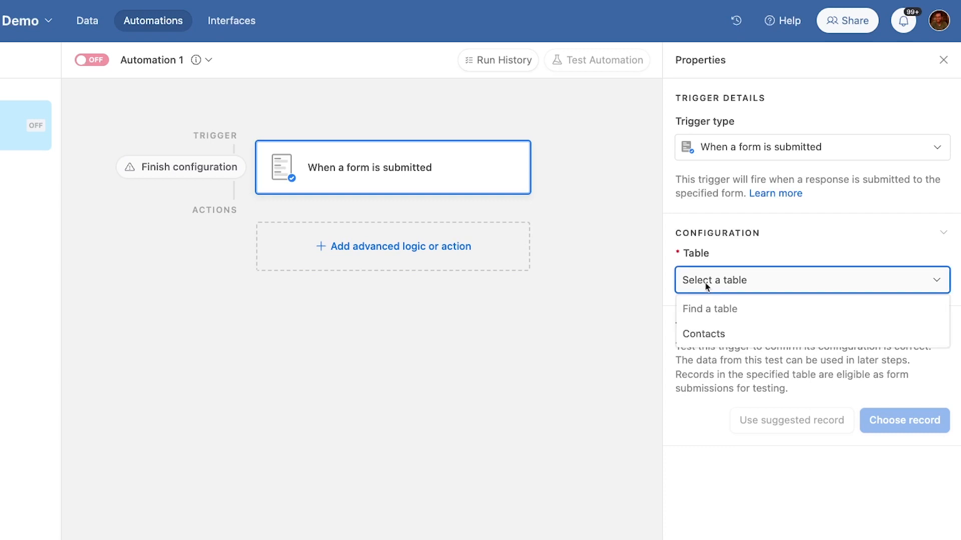
left_click(711, 345)
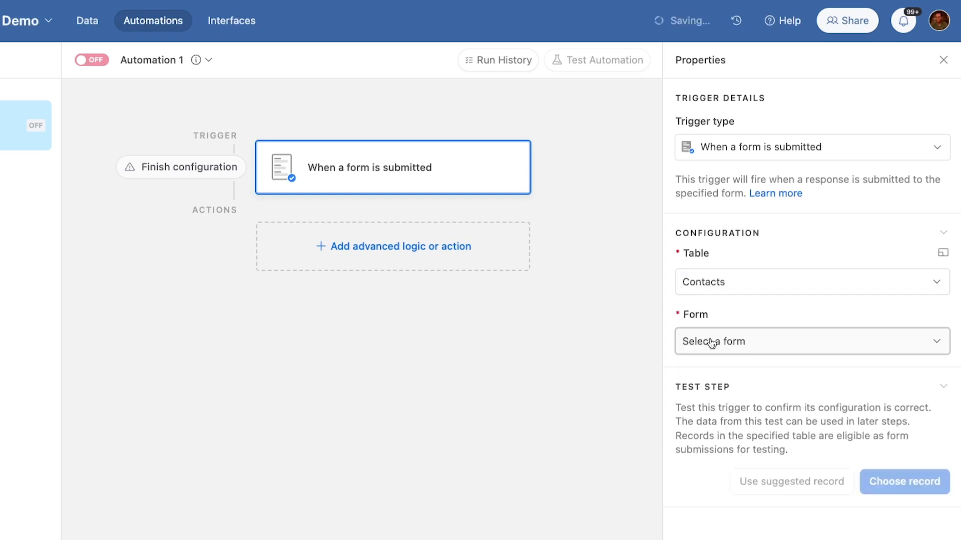
left_click(712, 341)
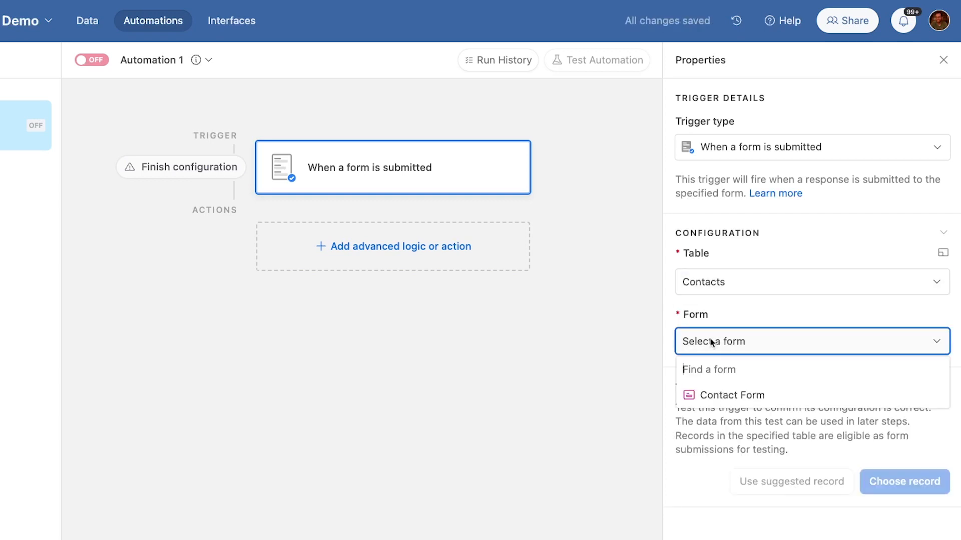
left_click(714, 396)
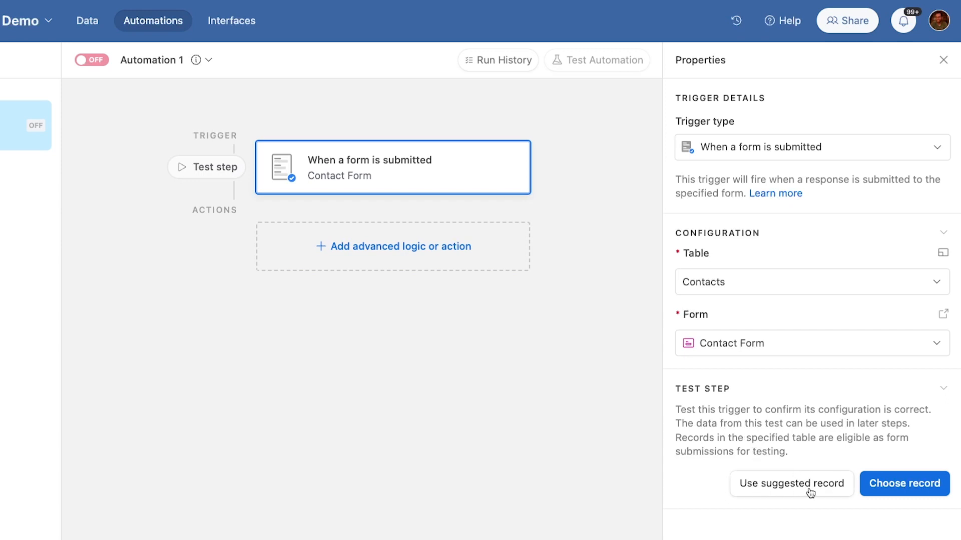
Step: Test the trigger using a chosen contact record and scroll to the results
left_click(902, 493)
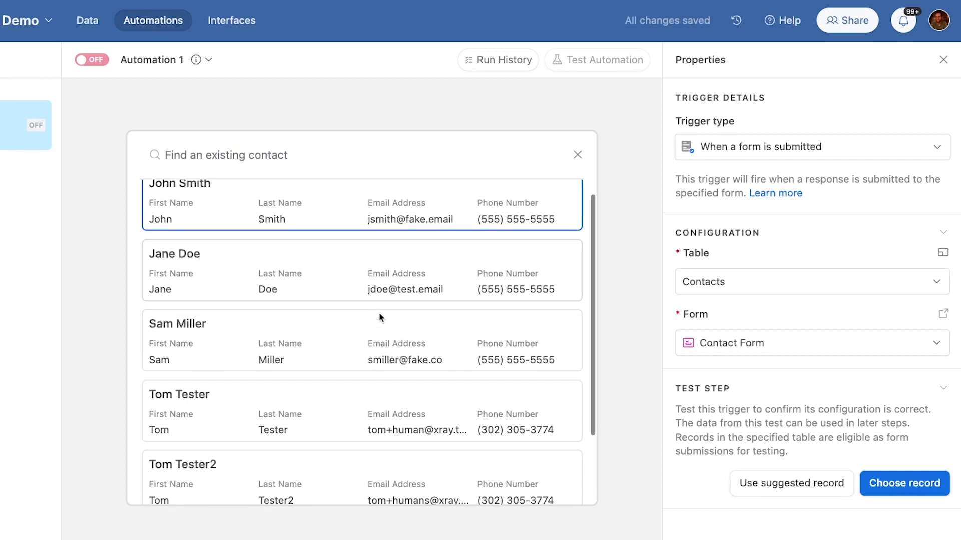
scroll(380, 318, "down", 2)
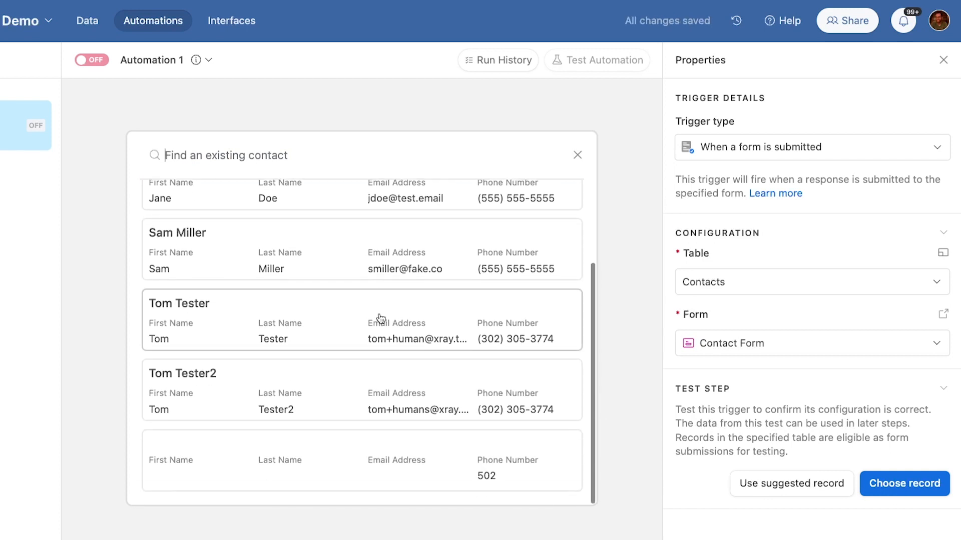
left_click(296, 387)
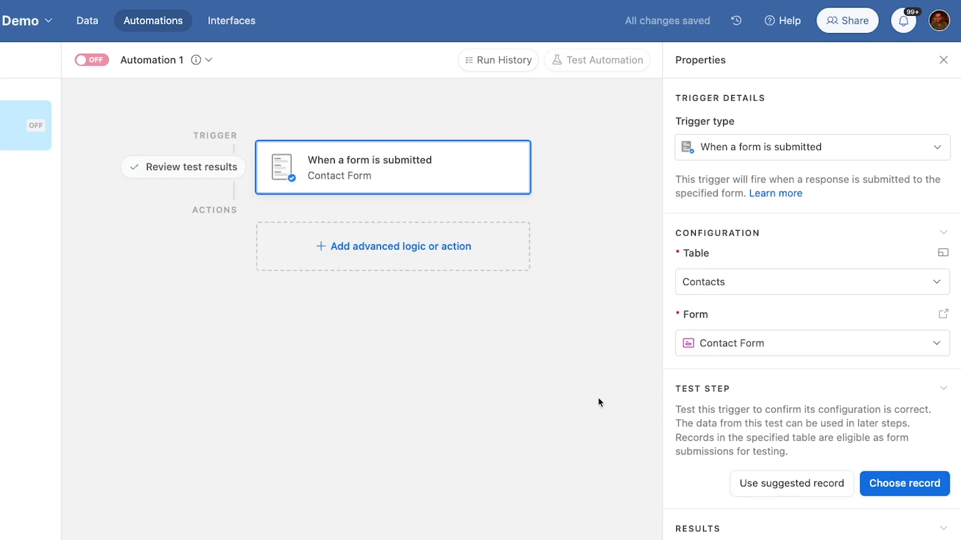
scroll(673, 448, "down", 4)
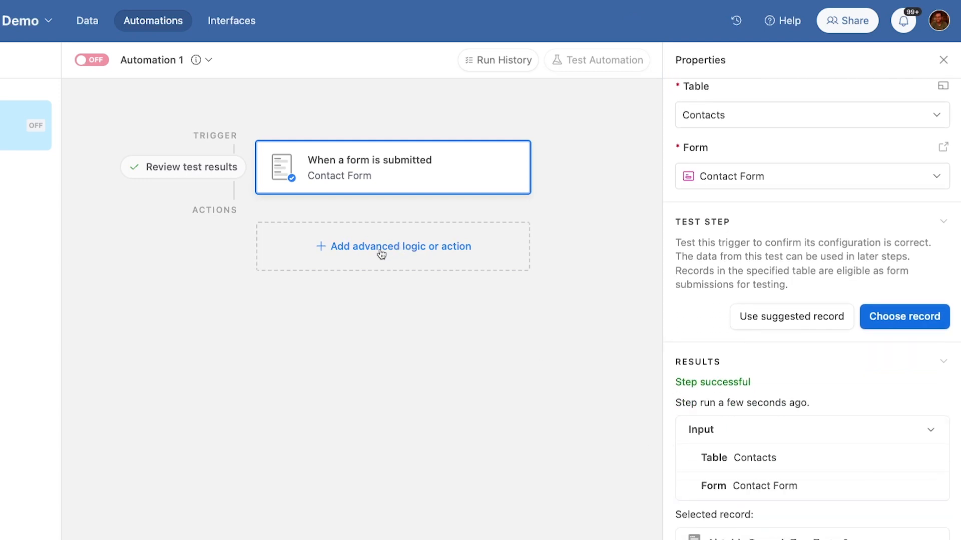
Step: Add a Slack 'Send a message' action to the automation
left_click(410, 252)
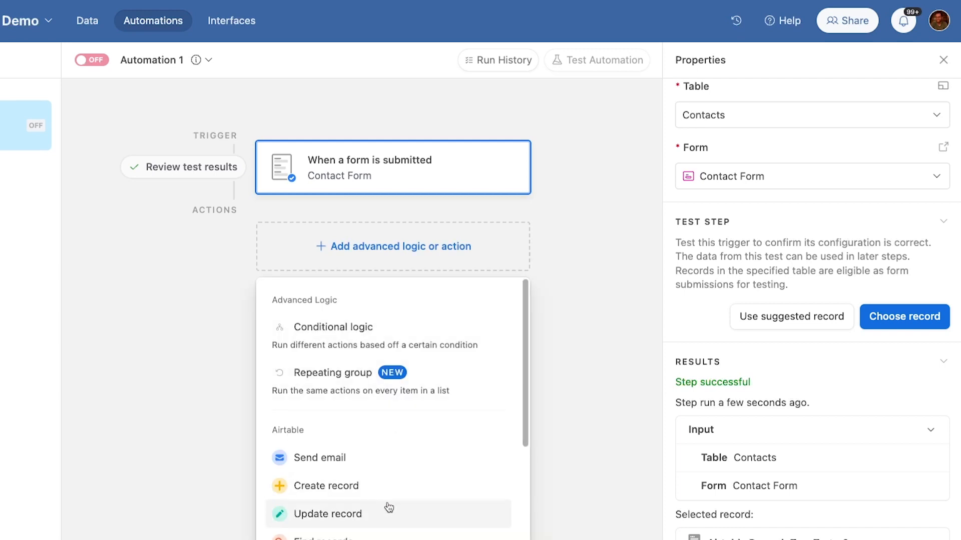
scroll(388, 508, "down", 3)
mouse_move(389, 510)
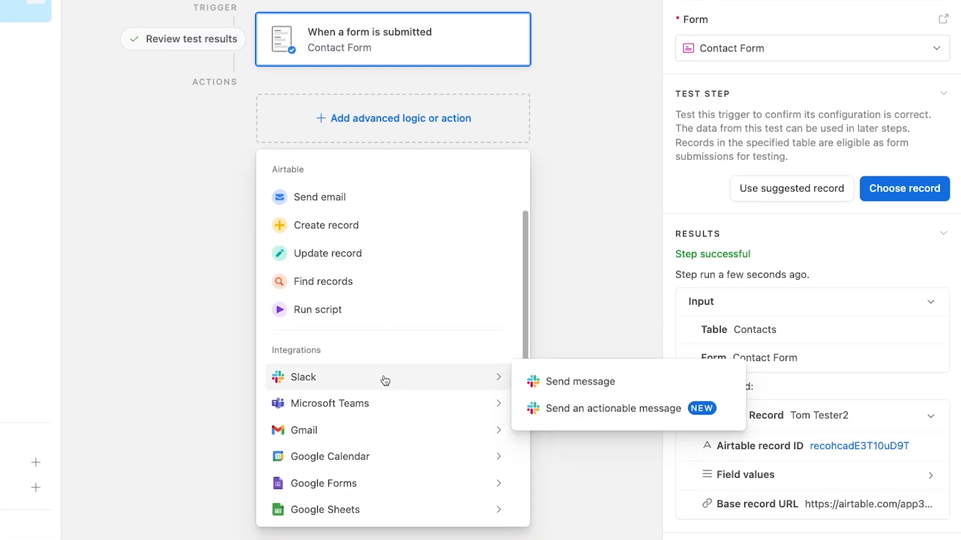
left_click(557, 387)
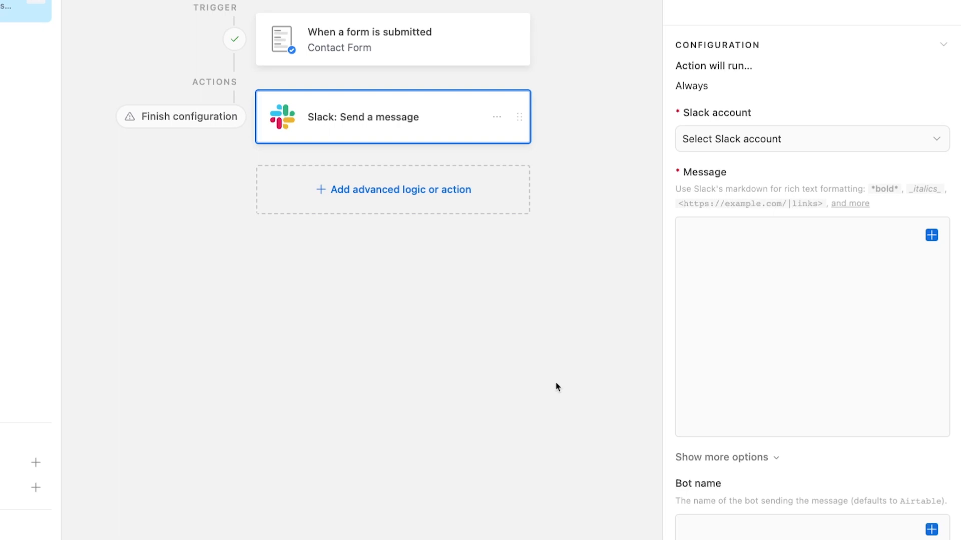
Step: Post with the first connected Slack account to the #tutorials channel
left_click(718, 137)
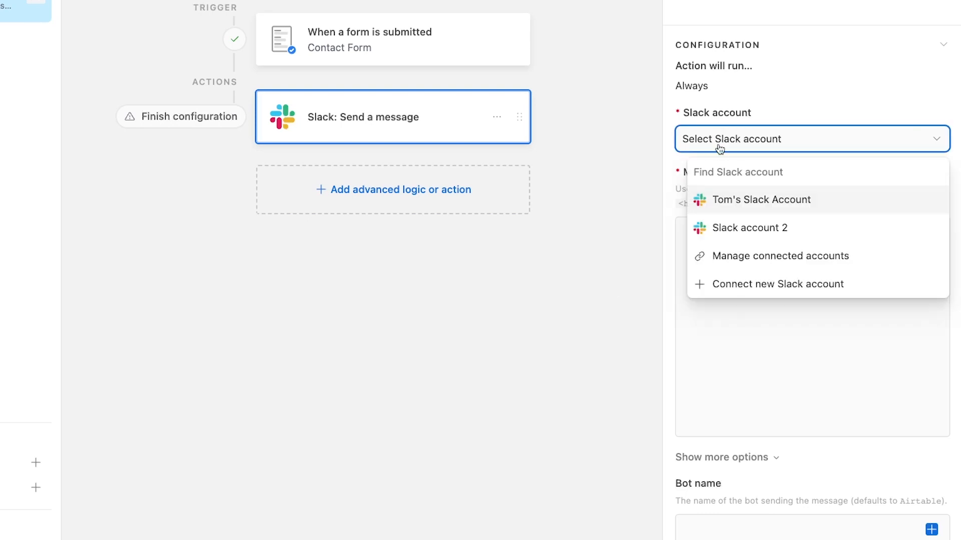
left_click(725, 206)
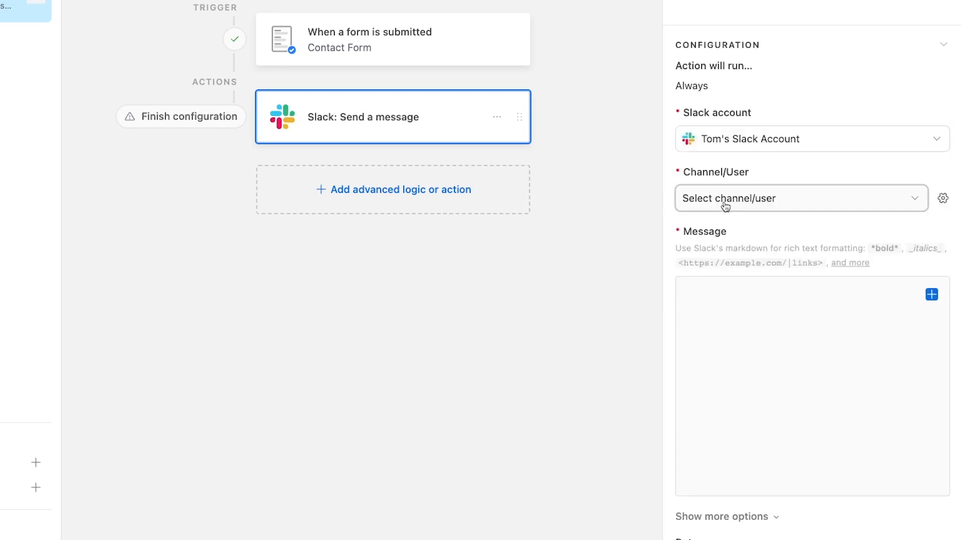
left_click(725, 205)
type("t")
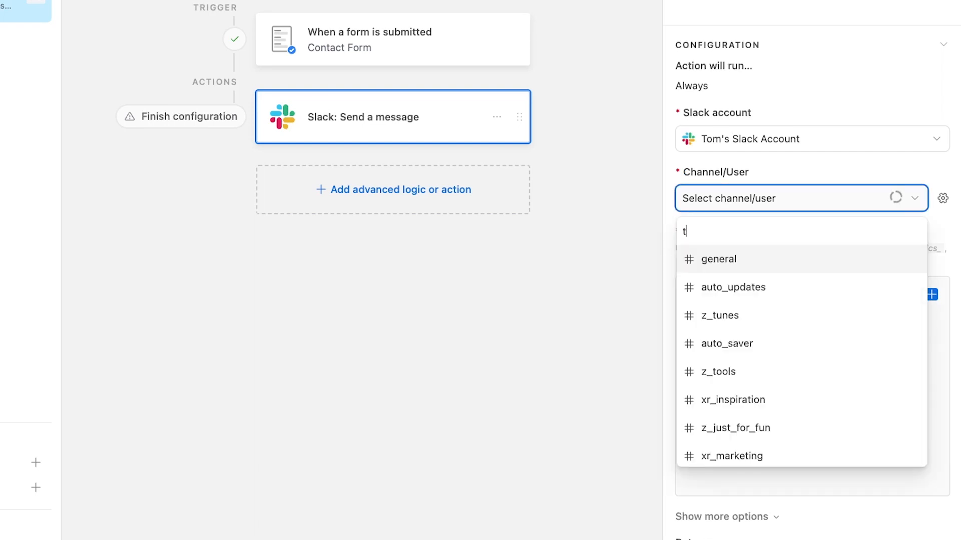
type("utorials")
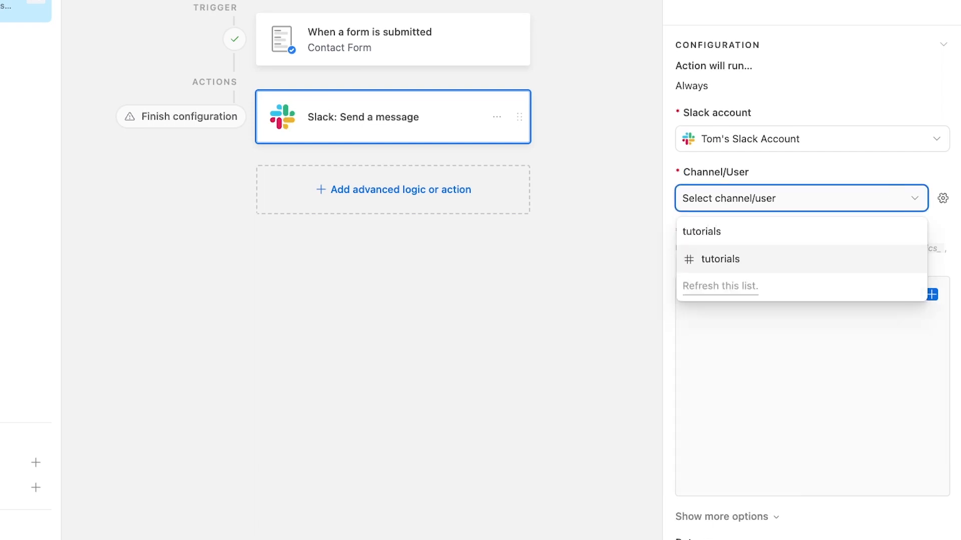
key("Return")
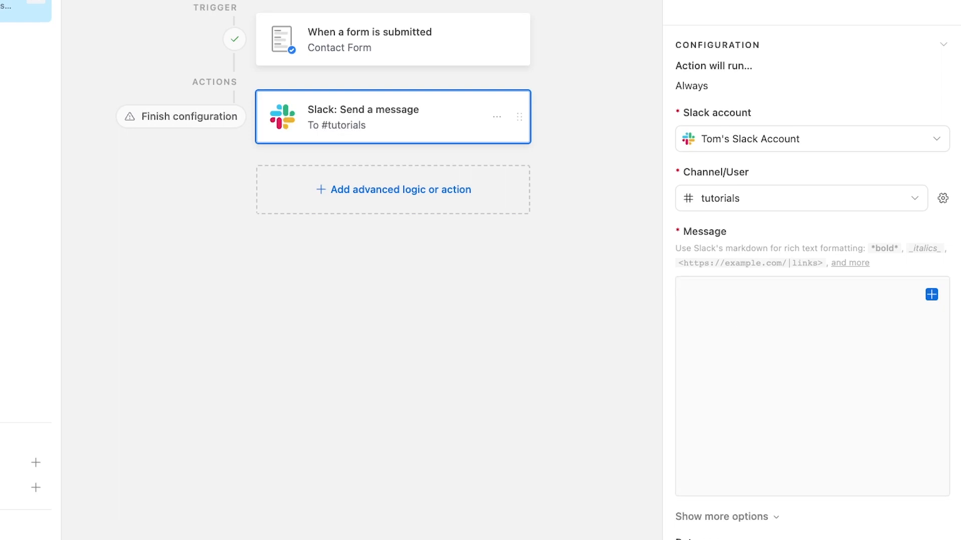
Step: Write the message's first line announcing the created contact, with the Name field in bold
left_click(801, 330)
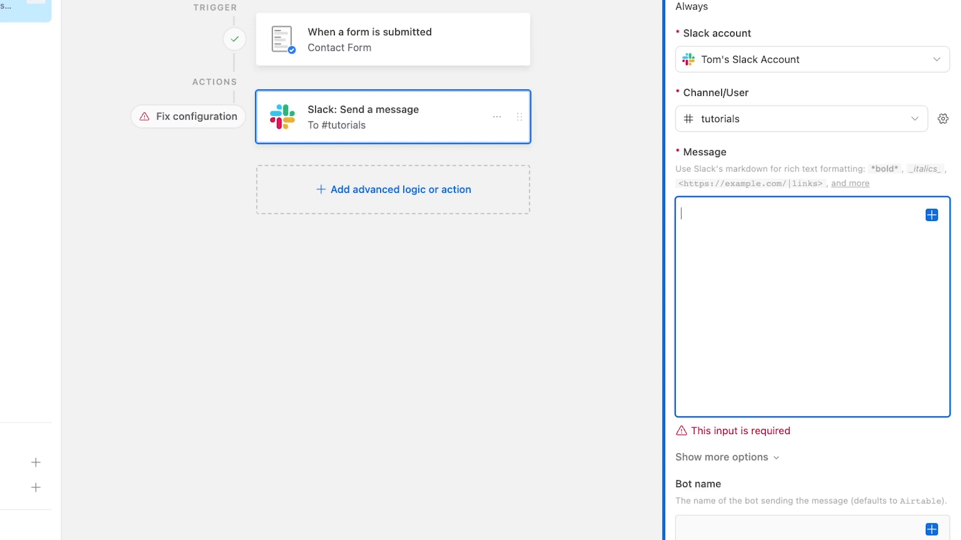
type("A contac")
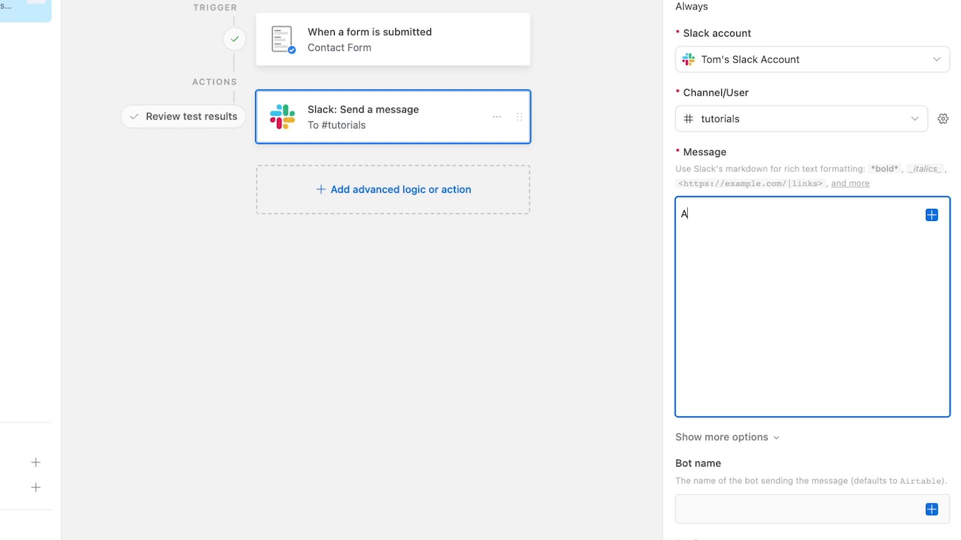
type("s created: *")
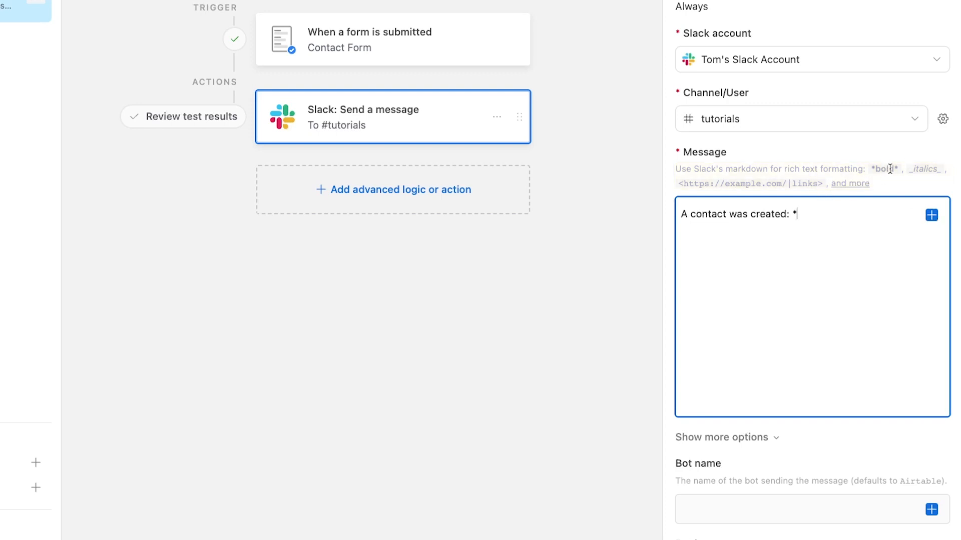
left_click(931, 216)
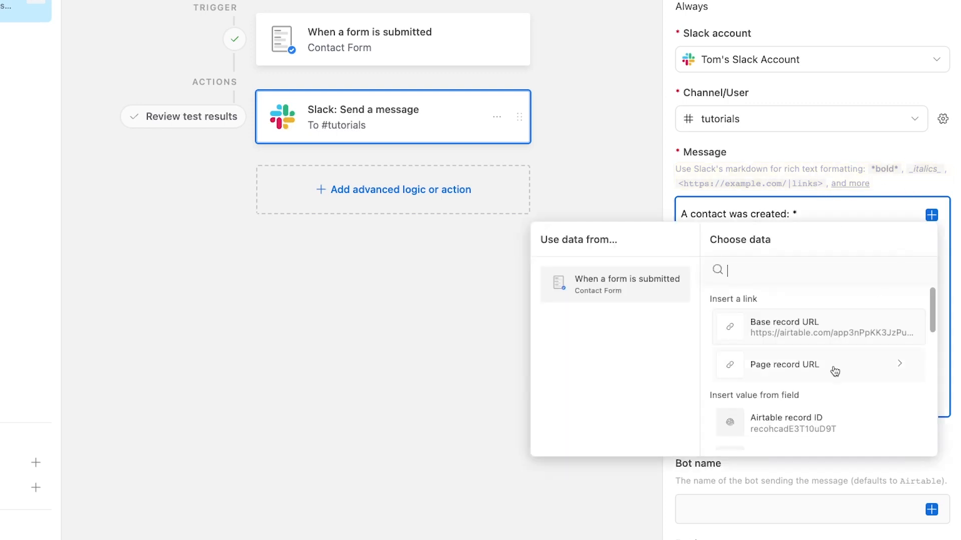
scroll(833, 369, "down", 1)
scroll(833, 369, "down", 2)
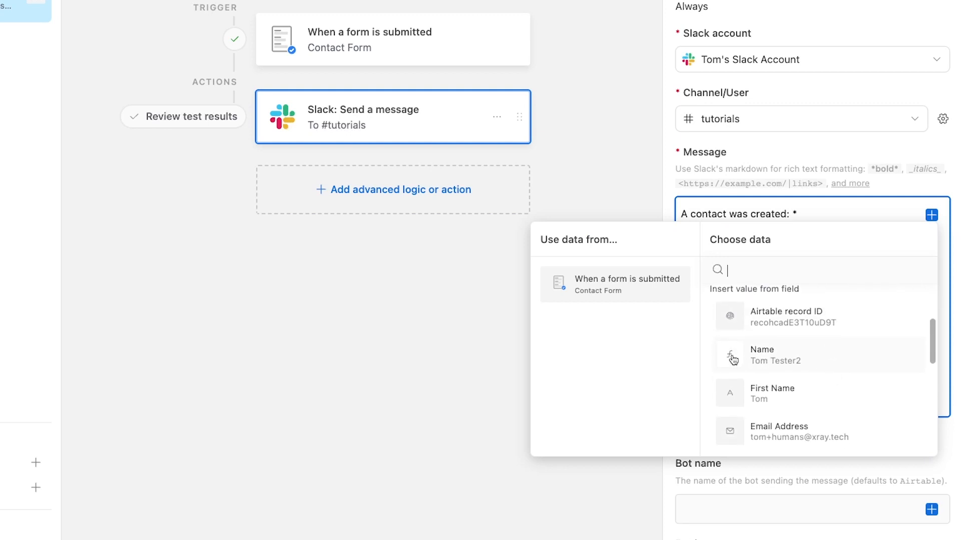
left_click(764, 357)
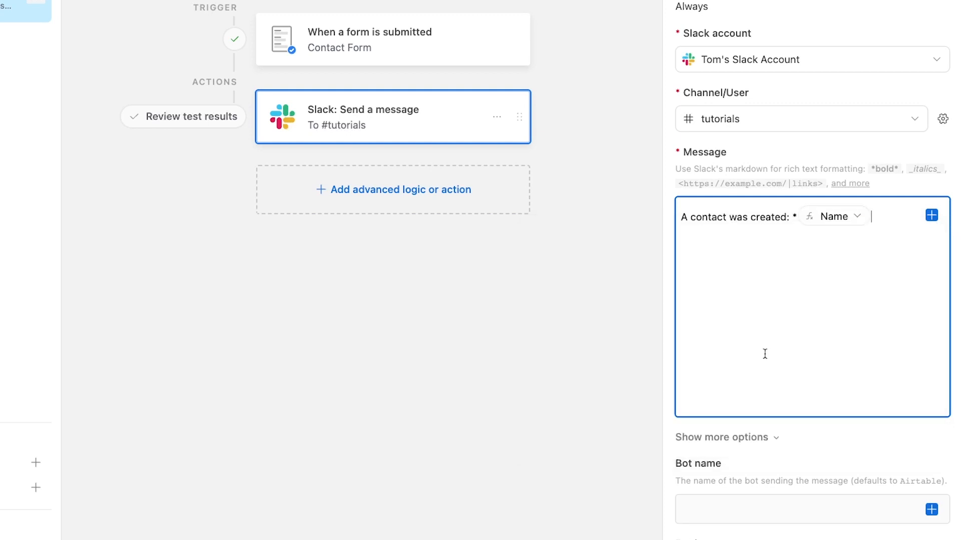
type("*")
Step: Add a second line linking the Base record URL as 'Check out the record here'
left_click_drag(683, 181, 823, 177)
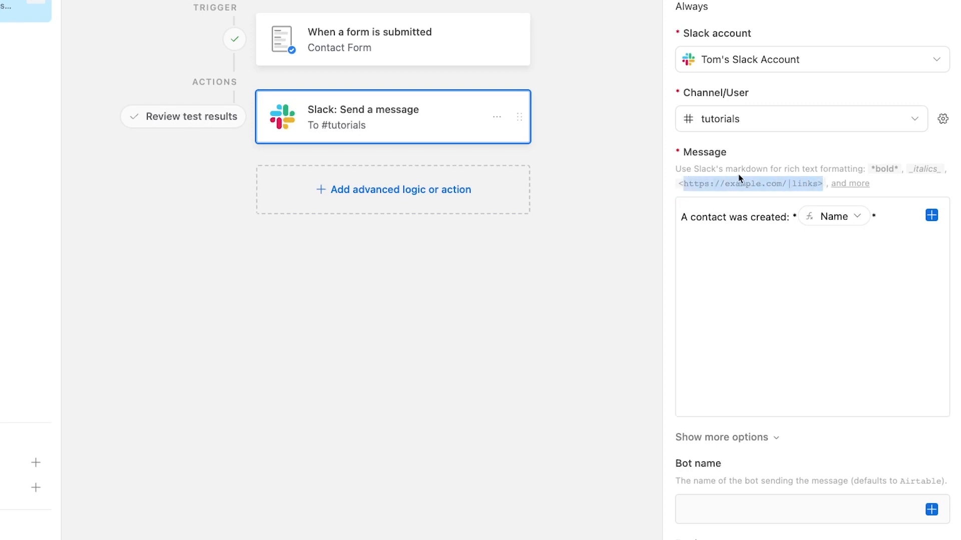
left_click(728, 254)
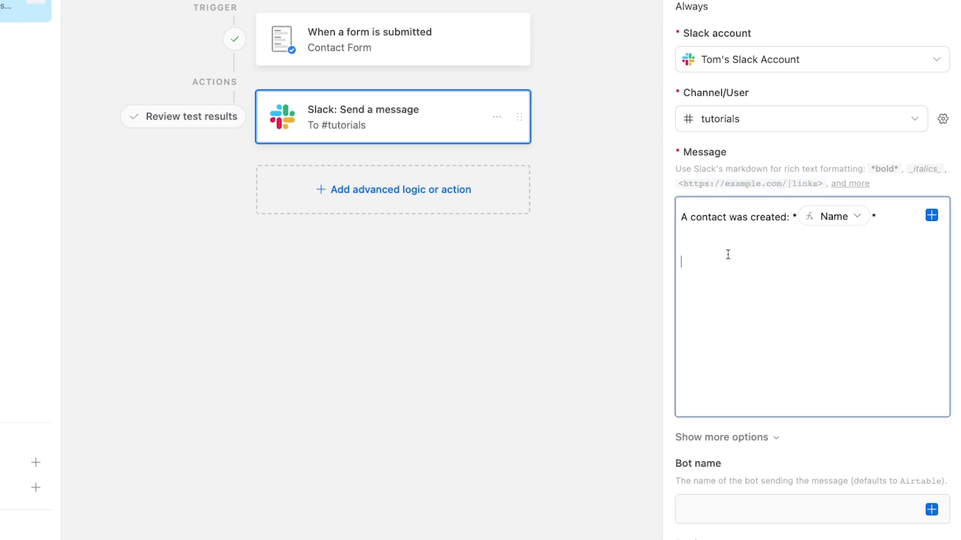
left_click(727, 249)
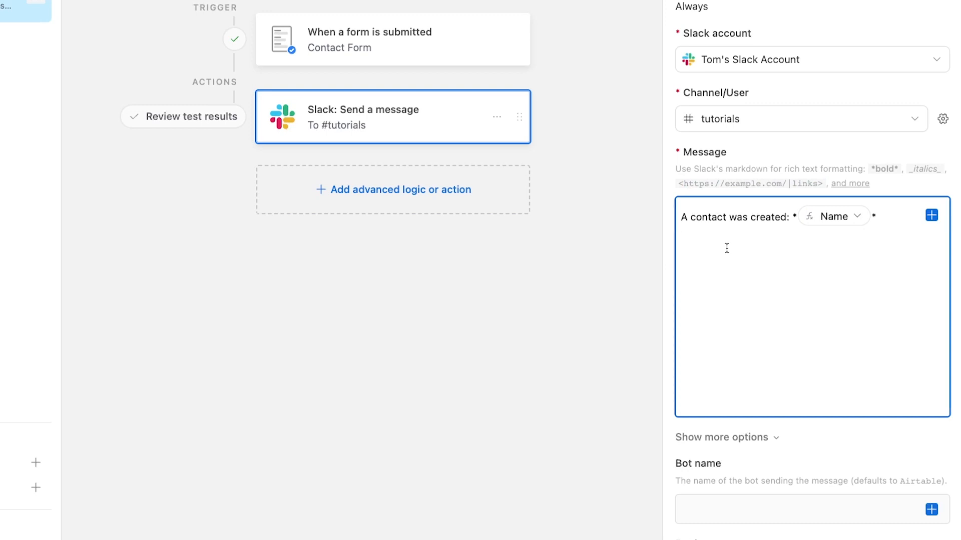
type("<")
left_click(932, 215)
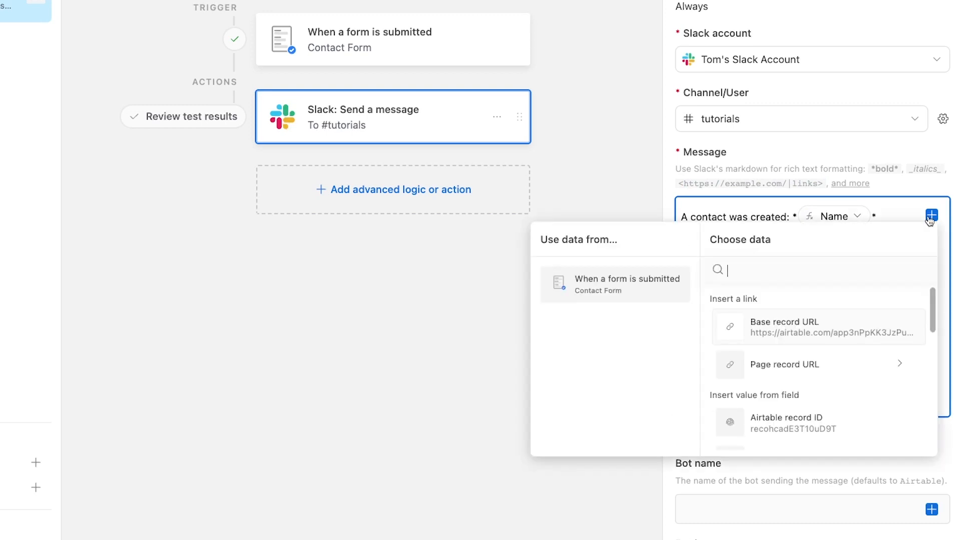
left_click(794, 334)
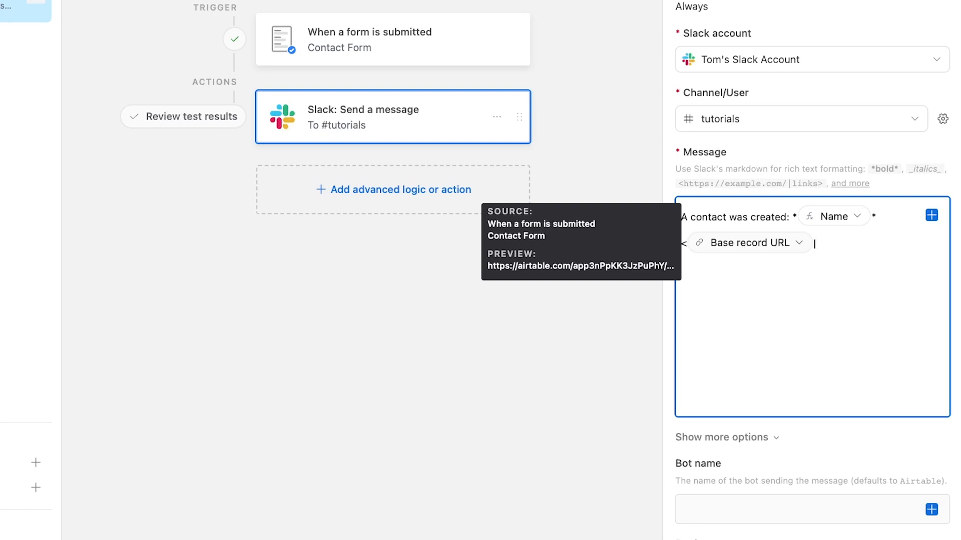
type("|Che")
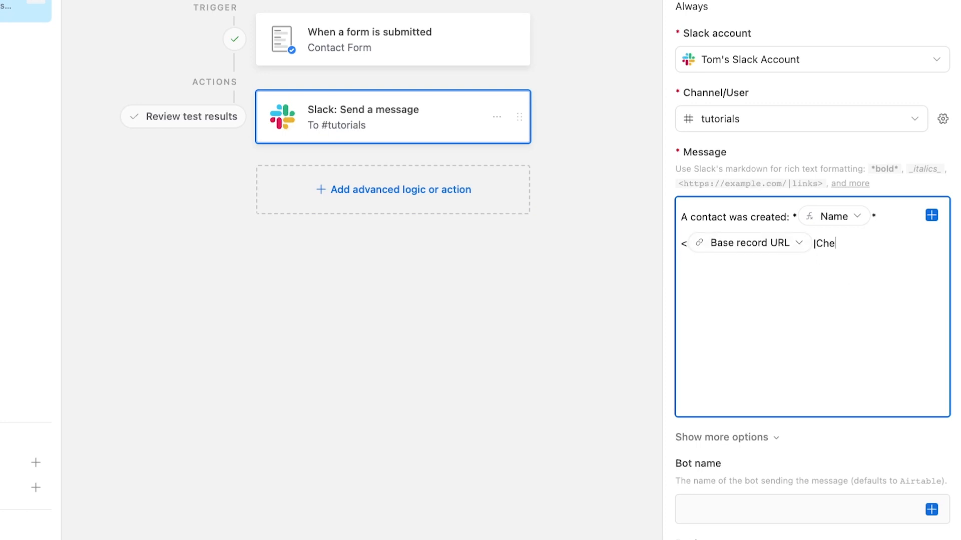
type("ck out the record here>")
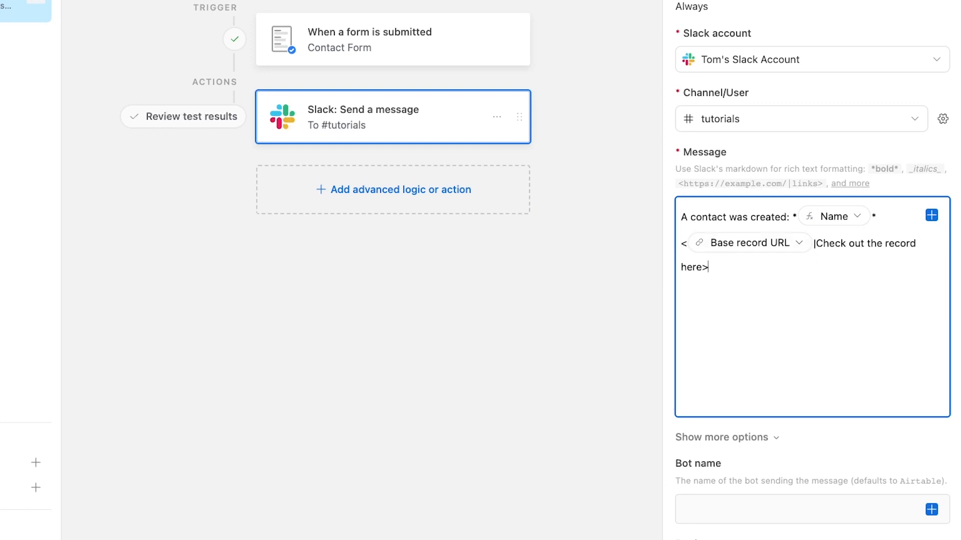
key("Return")
mouse_move(776, 254)
scroll(747, 297, "down", 5)
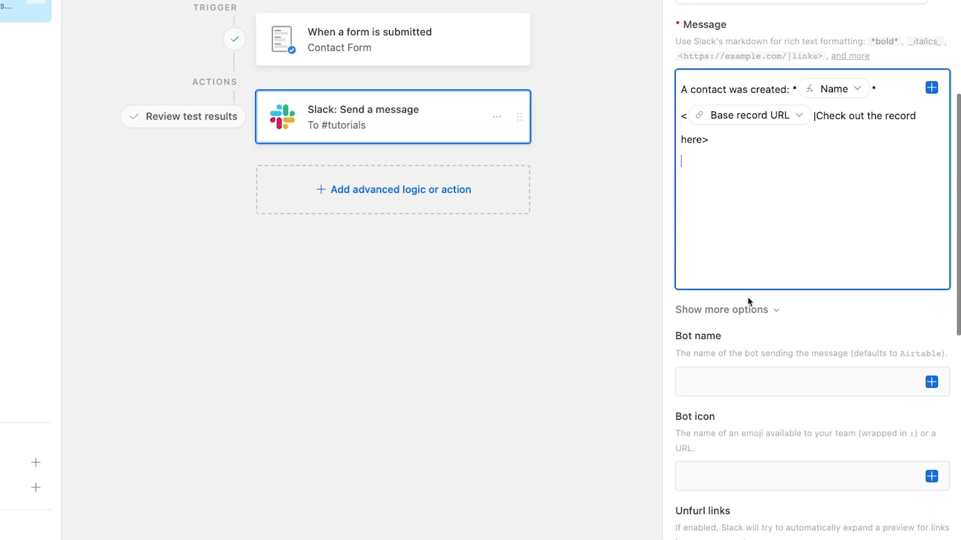
Step: Give the Slack bot a custom New Contacts name and the :card_index: icon, and turn off link unfurling
scroll(747, 299, "down", 3)
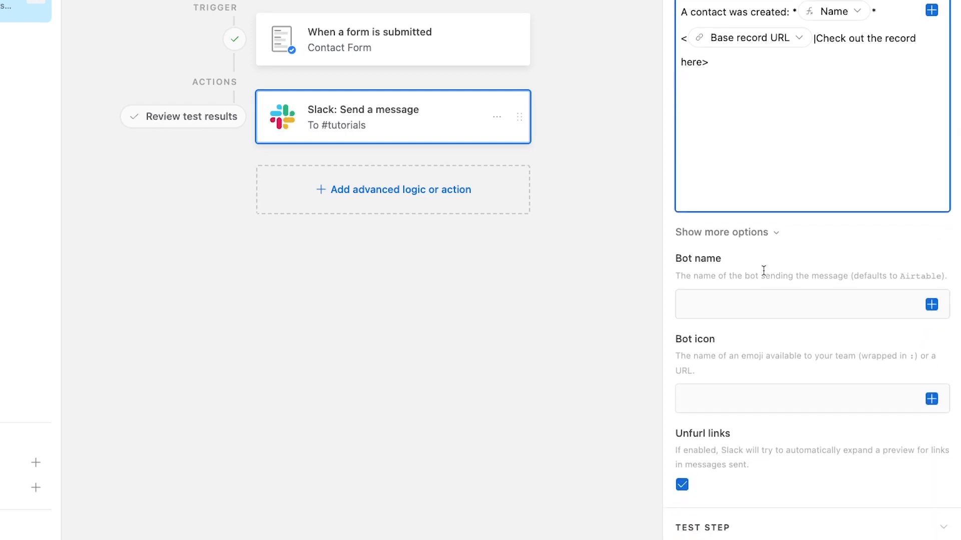
left_click(740, 313)
type("New Contacts Callum")
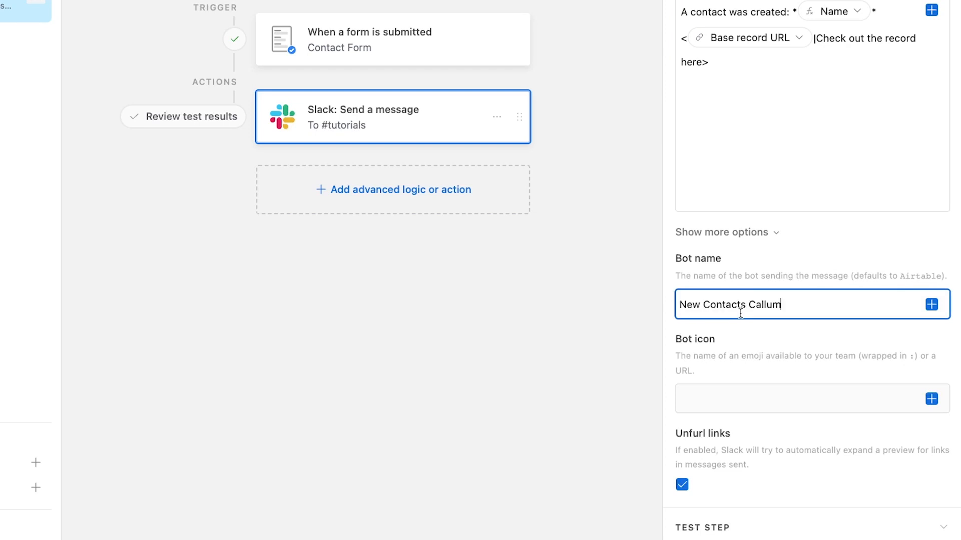
left_click(746, 402)
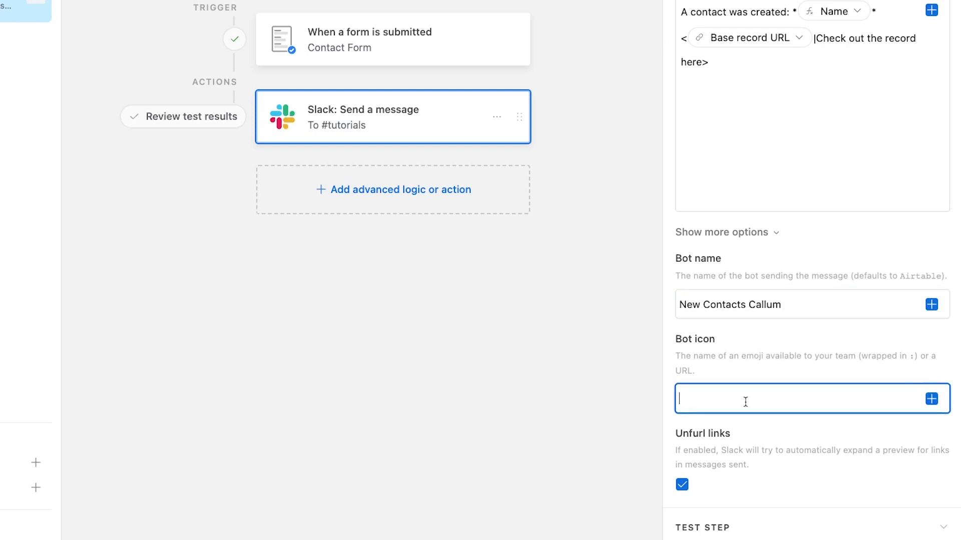
type(":")
type("card_index:")
scroll(748, 403, "down", 2)
scroll(746, 403, "down", 2)
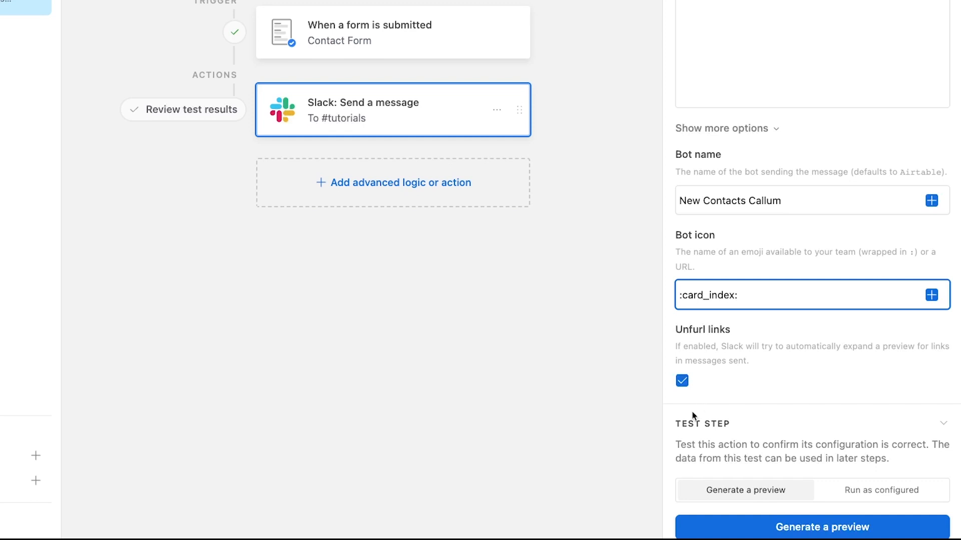
left_click(683, 382)
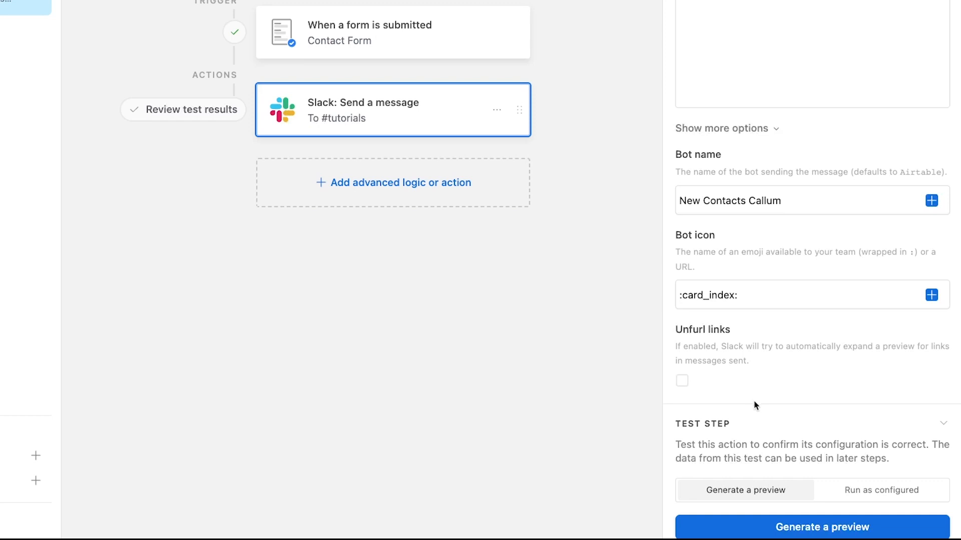
Step: Generate a preview test of the Slack step and open the contact record it links to
left_click(760, 528)
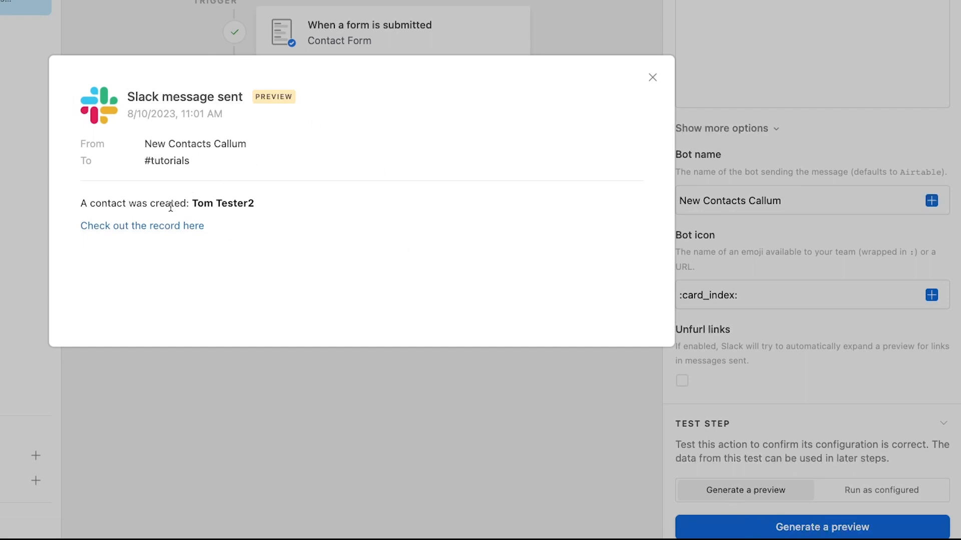
left_click_drag(205, 225, 70, 236)
left_click(134, 266)
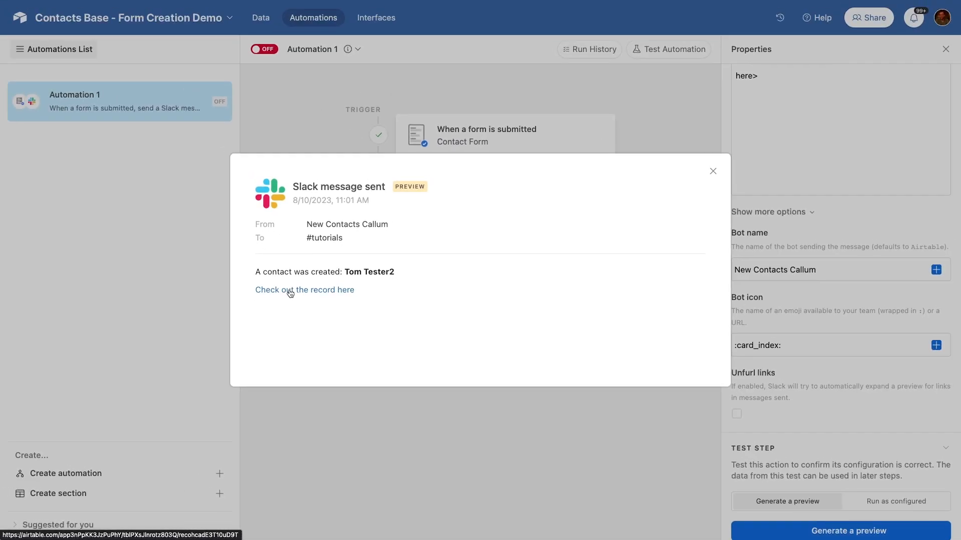
left_click(291, 292)
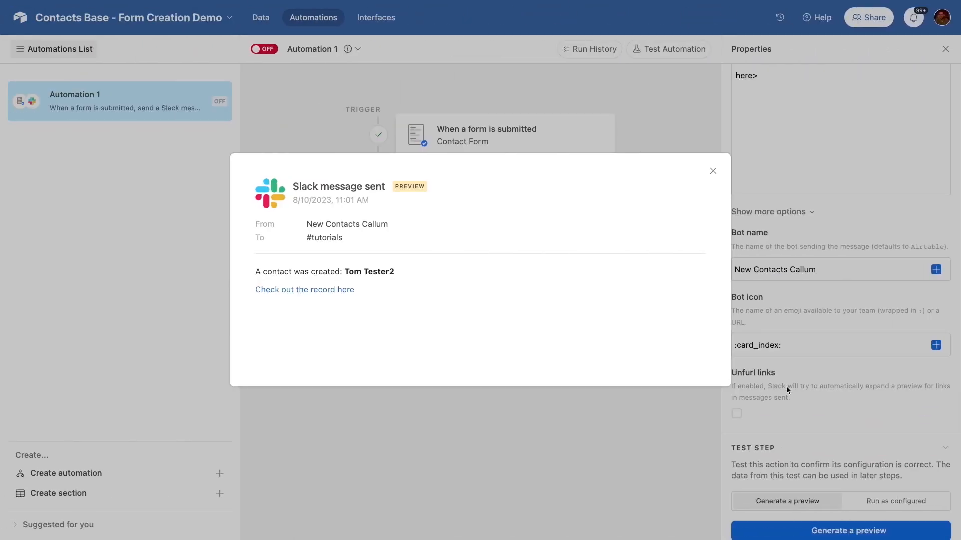
Step: Close the preview and run the Slack step for real so the alert posts to #tutorials
left_click(804, 415)
scroll(805, 415, "down", 2)
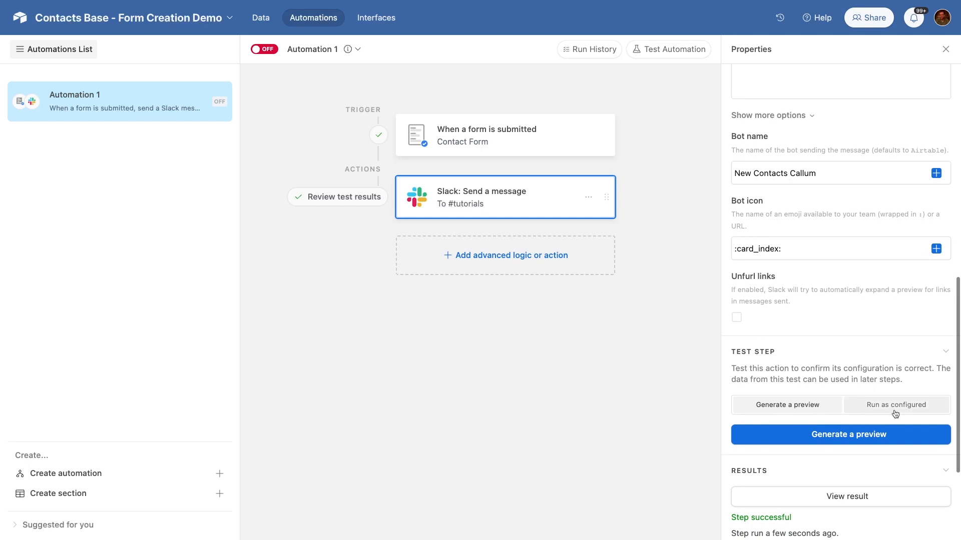
scroll(895, 414, "down", 1)
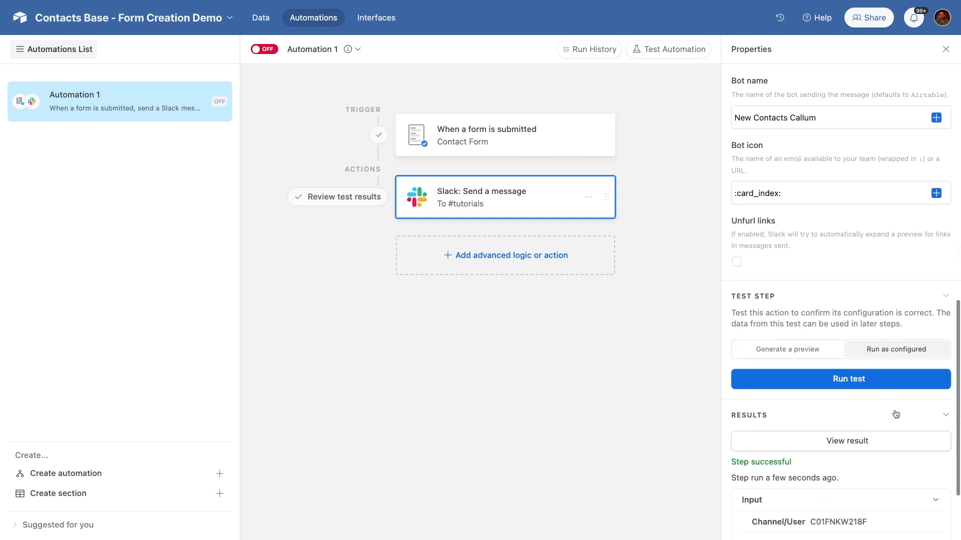
left_click(862, 388)
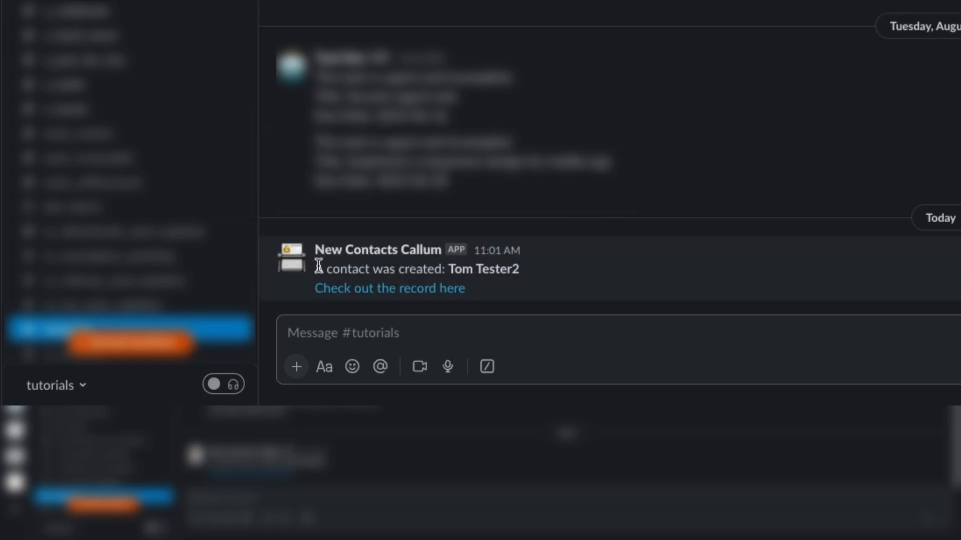
Step: Follow the 'Check out the record here' link in the #tutorials bot alert to the contact's Airtable record
left_click_drag(318, 266, 423, 268)
double_click(458, 268)
left_click(458, 268)
left_click(458, 268)
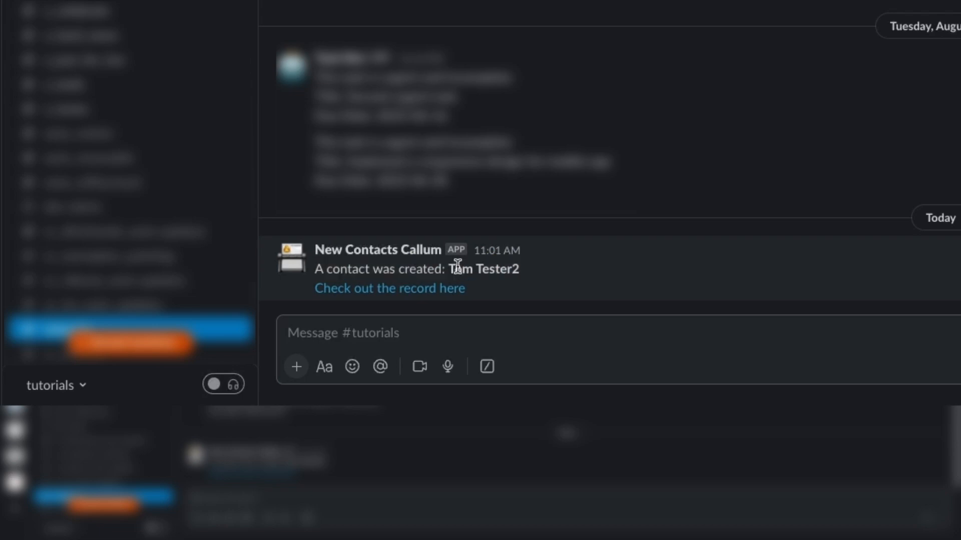
left_click(409, 296)
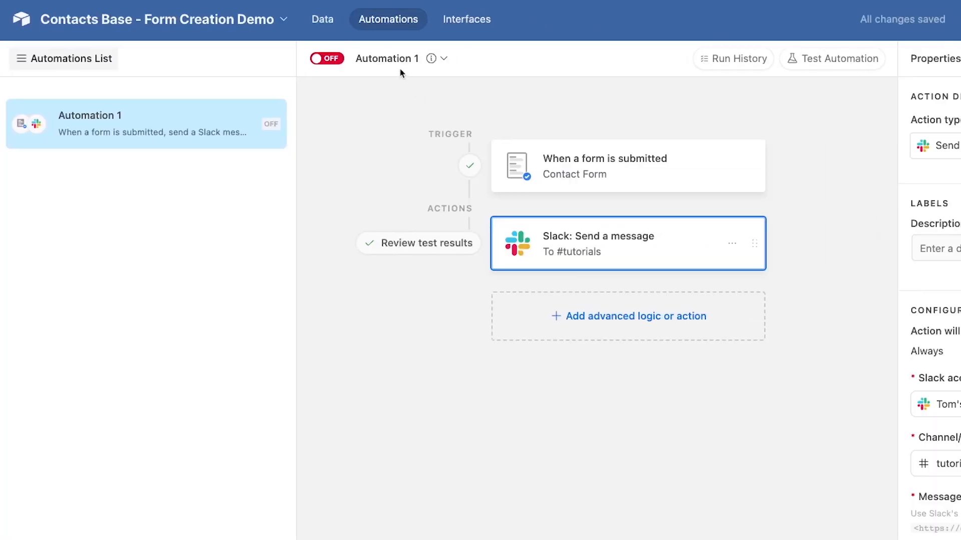
Step: Rename the automation to 'Slack alerts for new contacts'
left_click(400, 63)
left_click(403, 98)
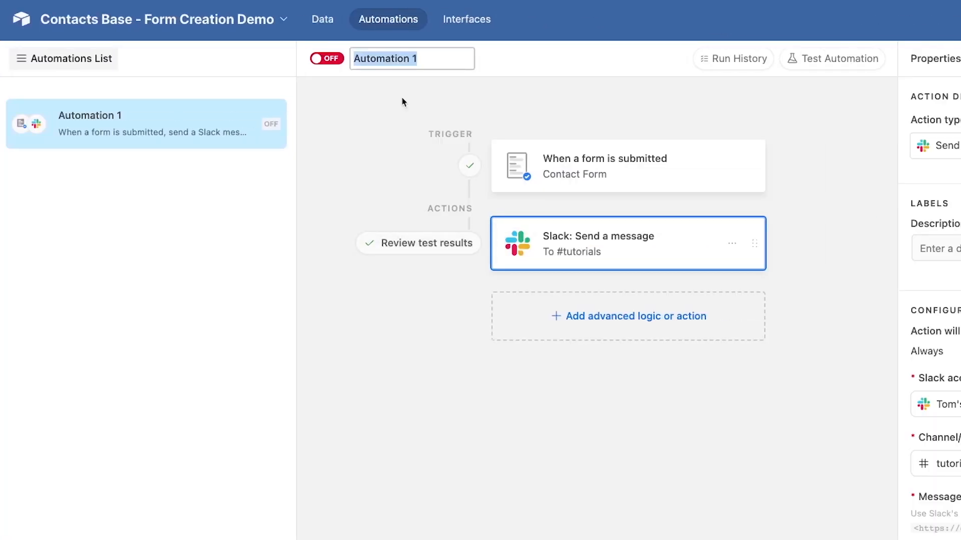
type("Slack alerts for new contacts")
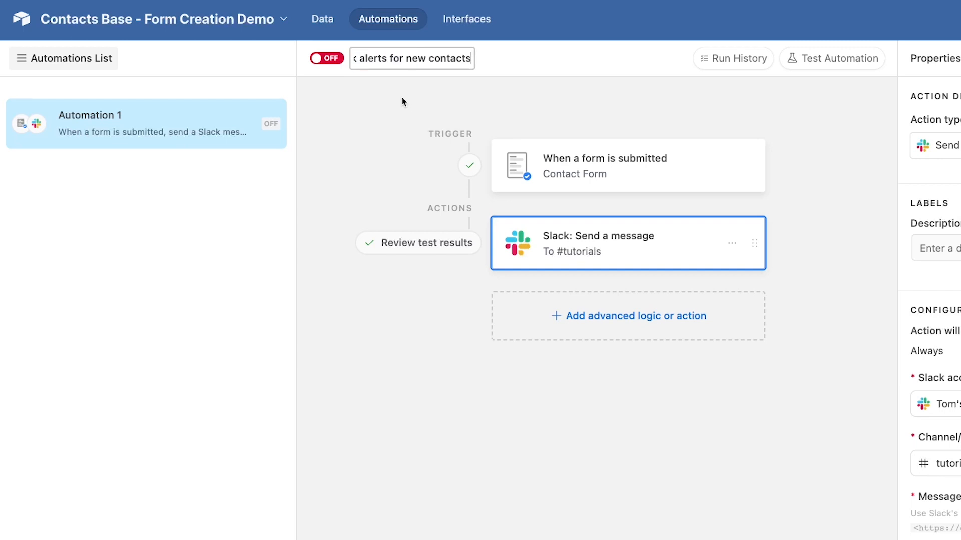
key("Return")
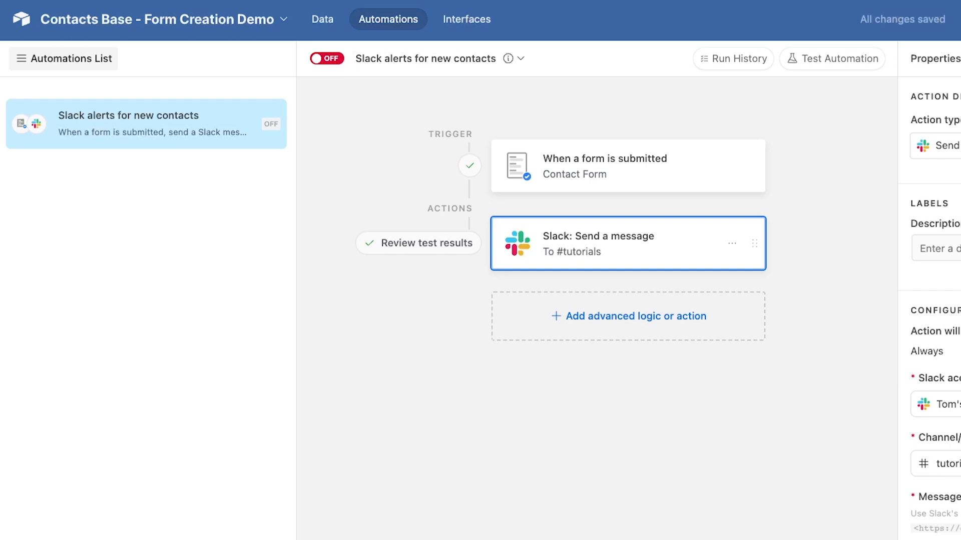
Step: Switch the automation on, copy its URL, and return to the Contact Form data view
left_click(326, 59)
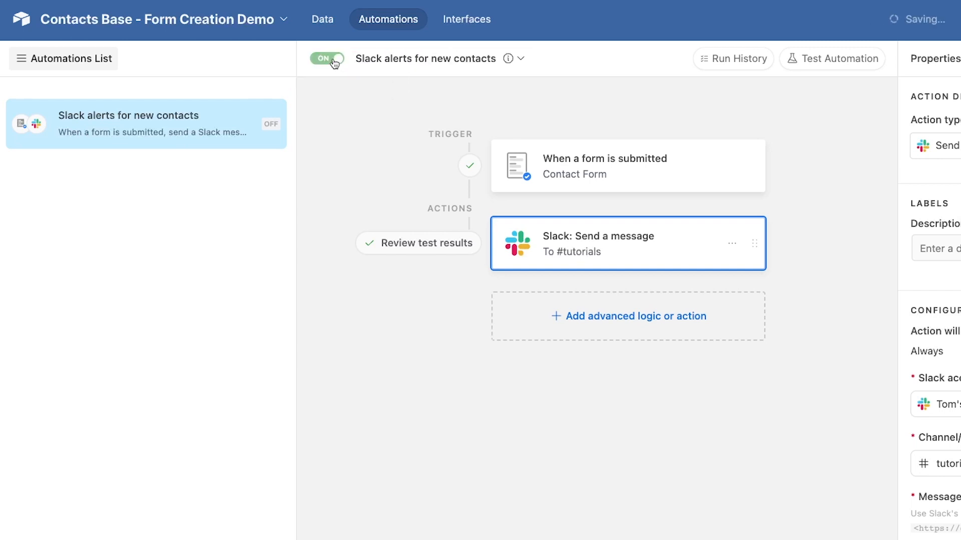
left_click(429, 61)
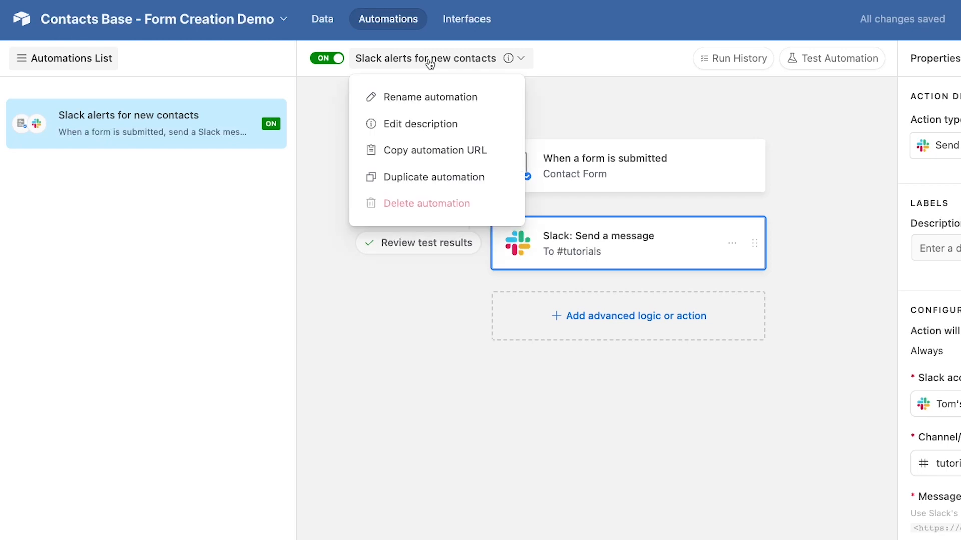
left_click(429, 152)
left_click(332, 30)
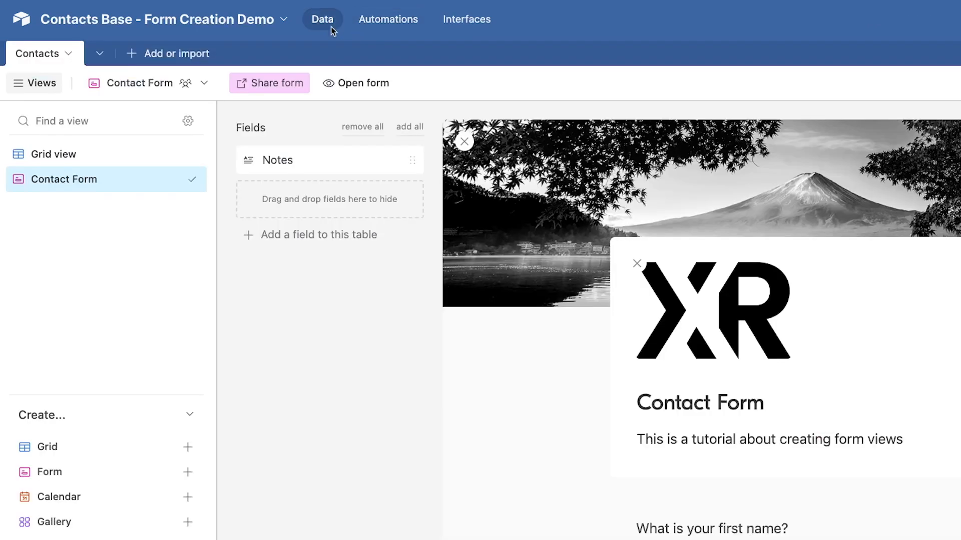
Step: Paste the copied automation URL as the Contact Form view's description and save it
left_click(202, 86)
mouse_move(183, 151)
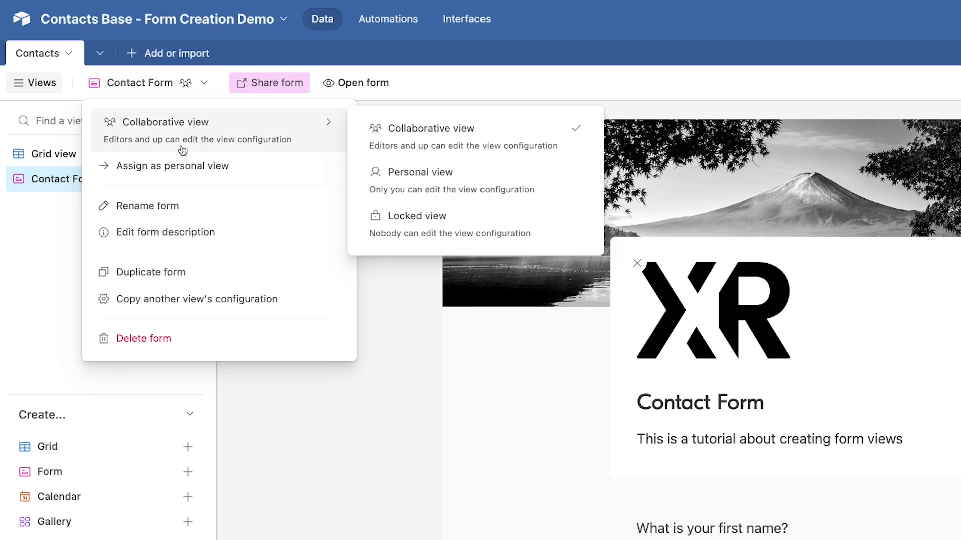
left_click(182, 232)
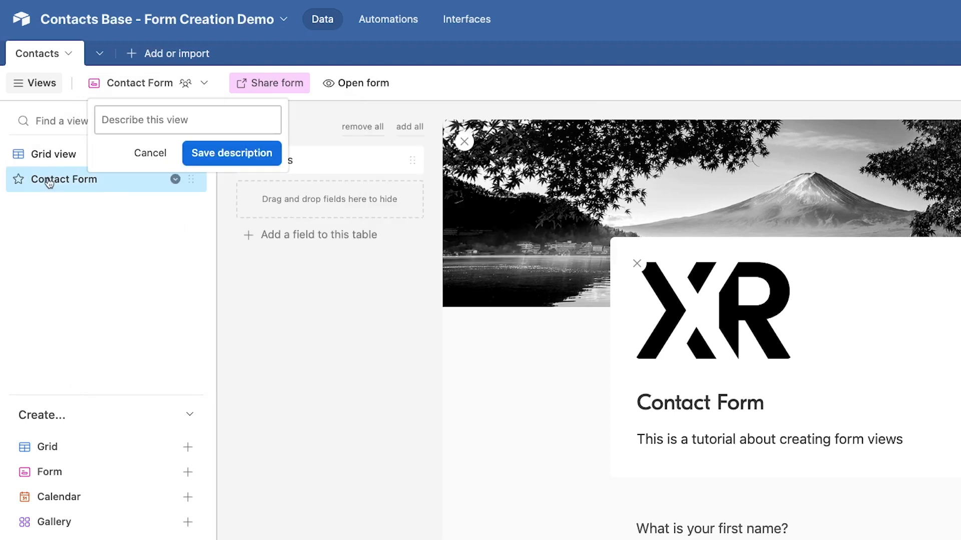
key("ctrl+v")
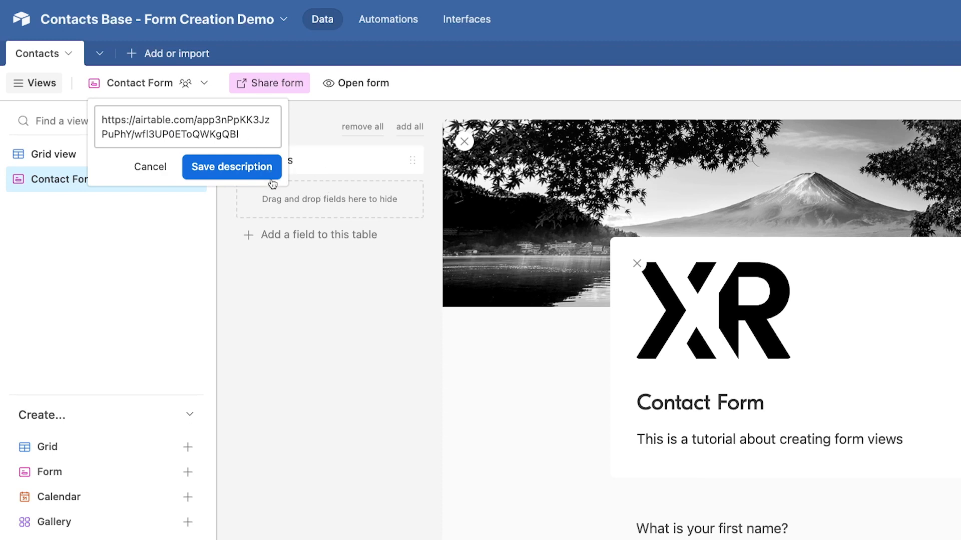
left_click(253, 168)
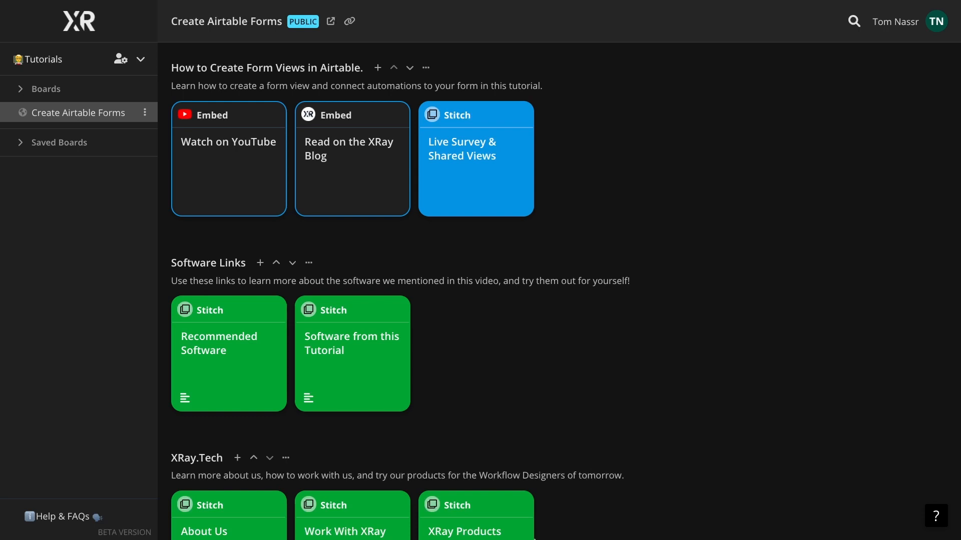
scroll(460, 239, "down", 1)
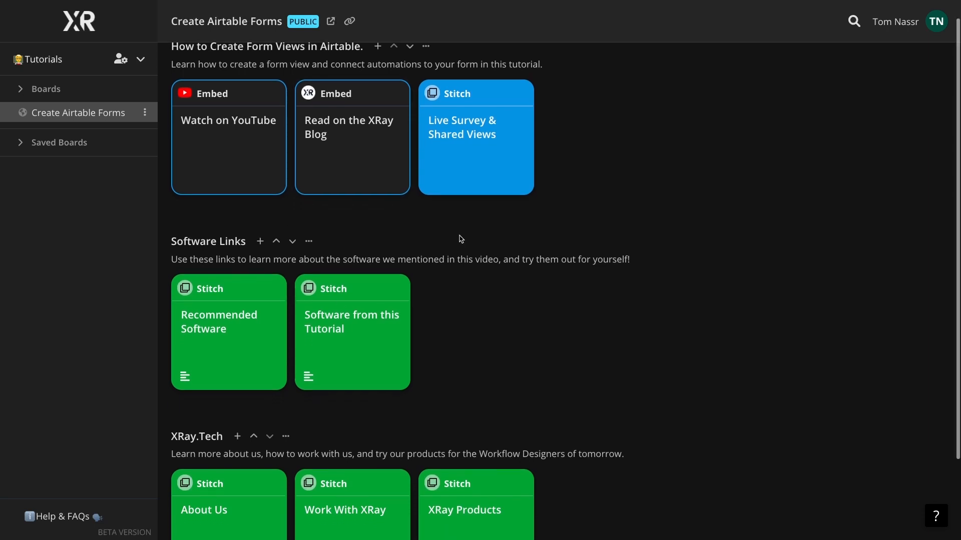
scroll(460, 239, "down", 1)
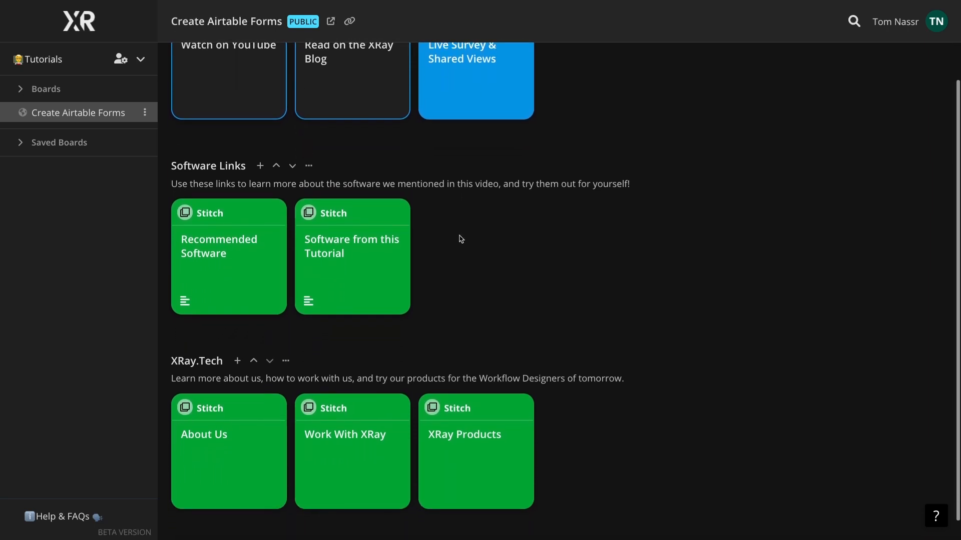
scroll(460, 239, "up", 2)
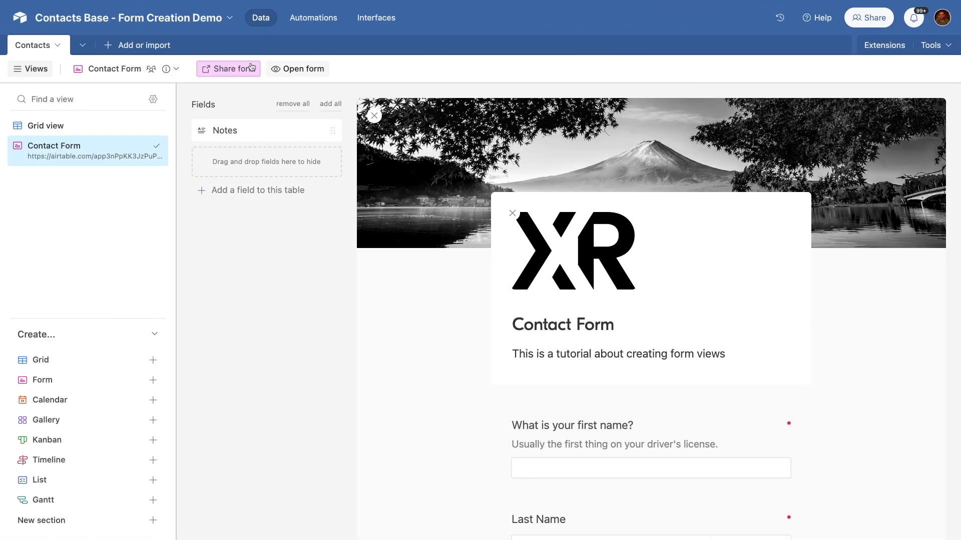
Step: Copy the Contact Form's iframe embed code, then close the tab and switch to the XRay board
left_click(234, 69)
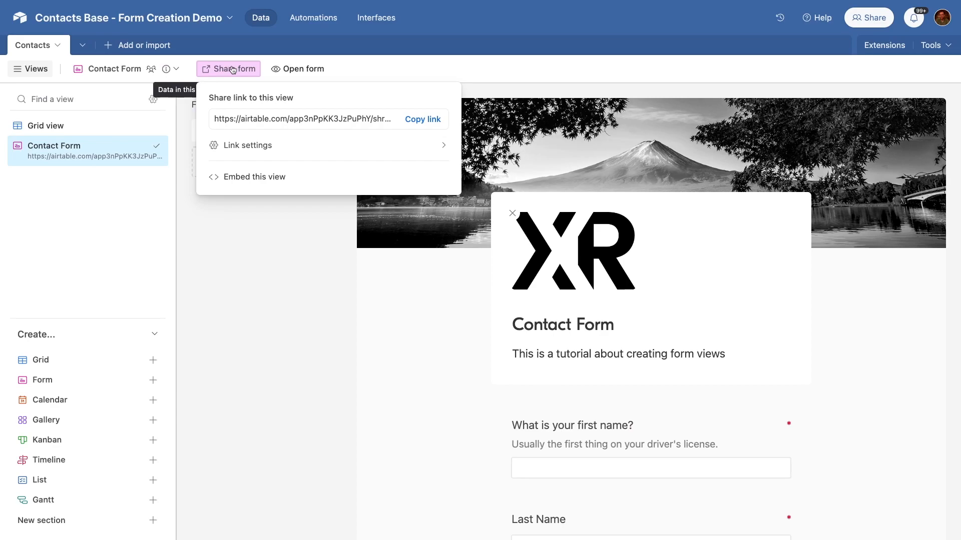
left_click(246, 175)
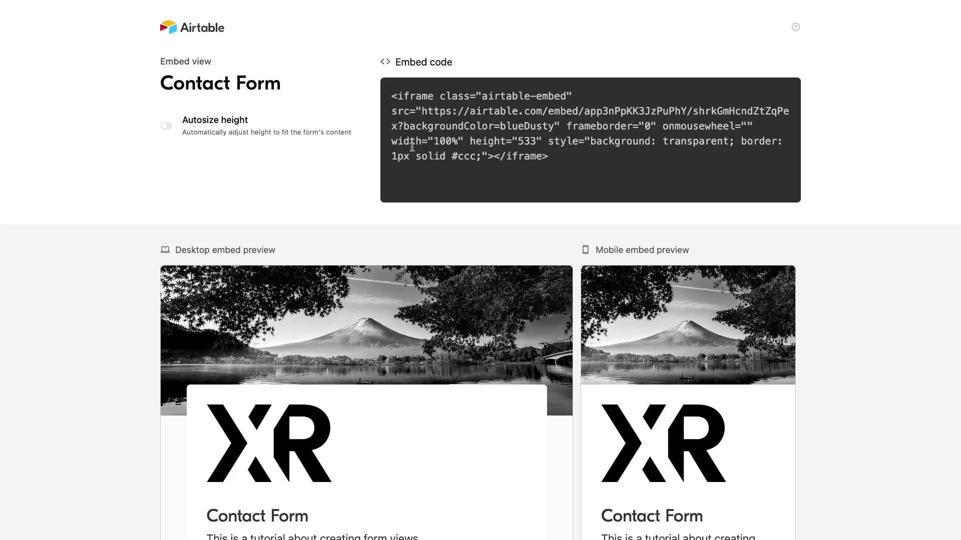
left_click(438, 119)
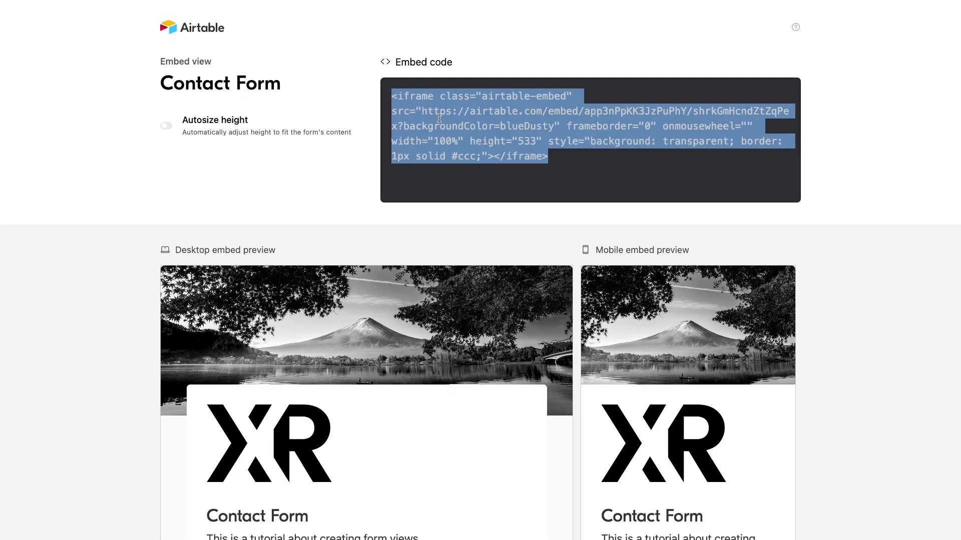
key("super+w")
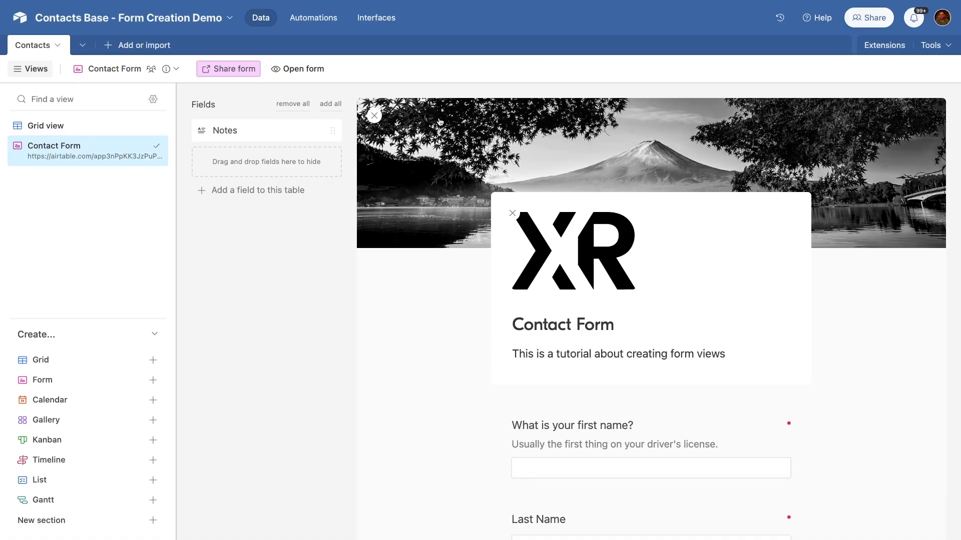
key("ctrl+Right")
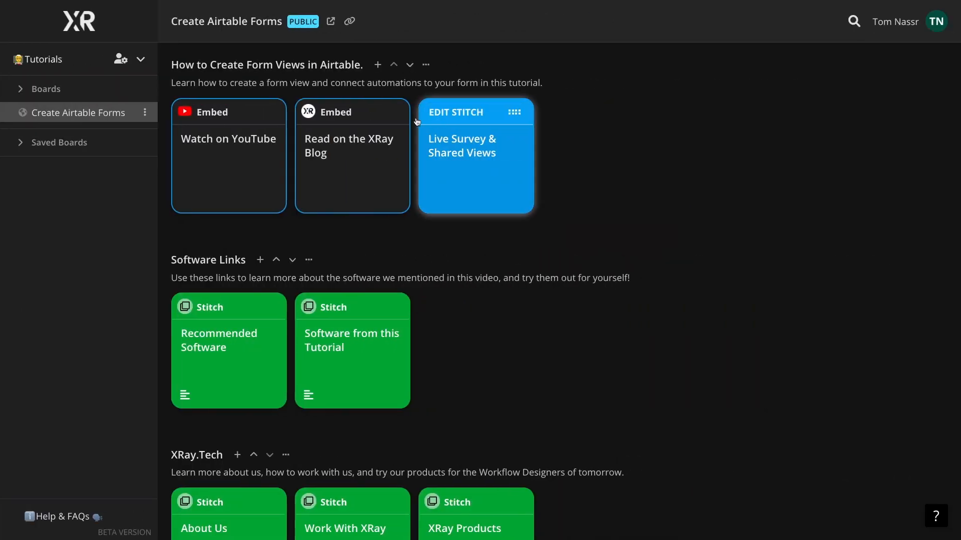
Step: Add a new pin named 'Contacts Survey' described as 'This is a tutorial pin. Try it out for yourself!'
left_click(378, 65)
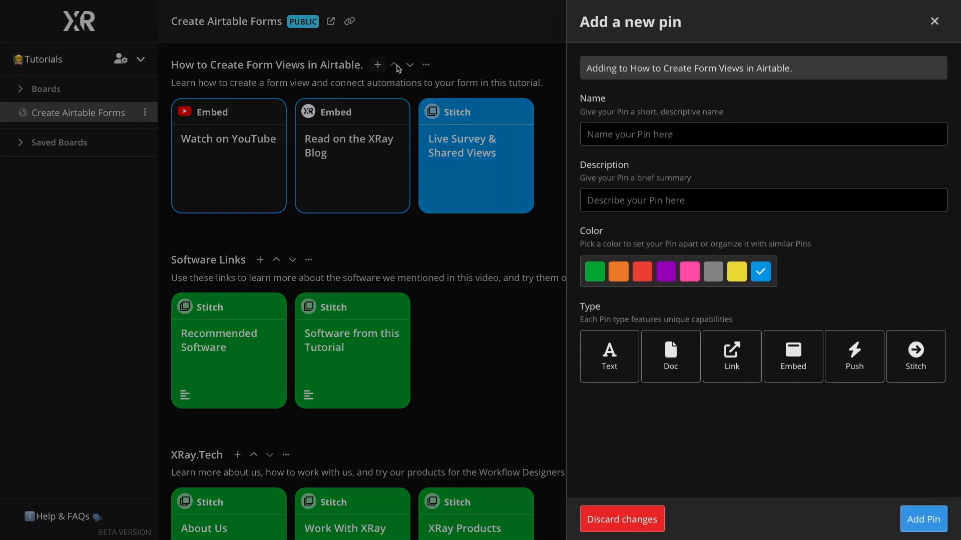
left_click(661, 127)
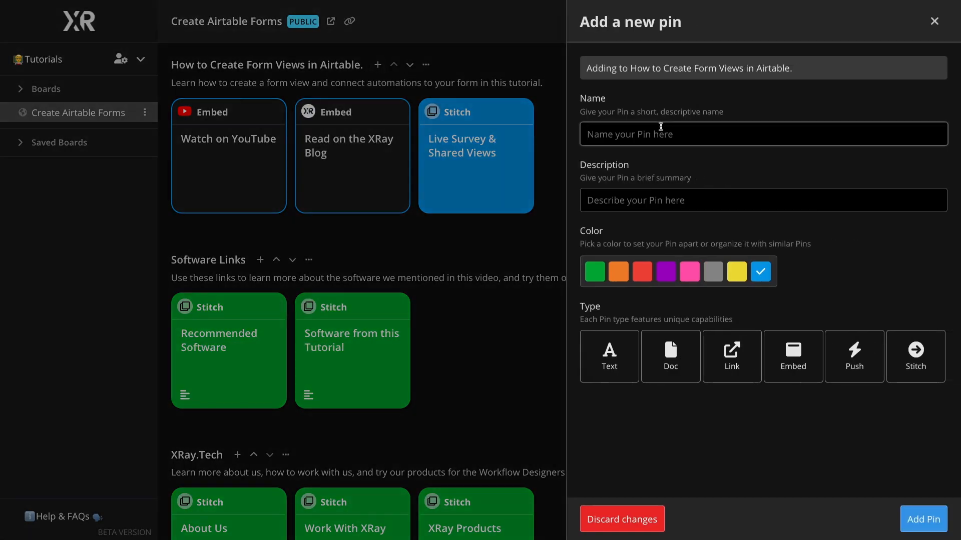
type("Contacts Survey")
key("Tab")
type("T")
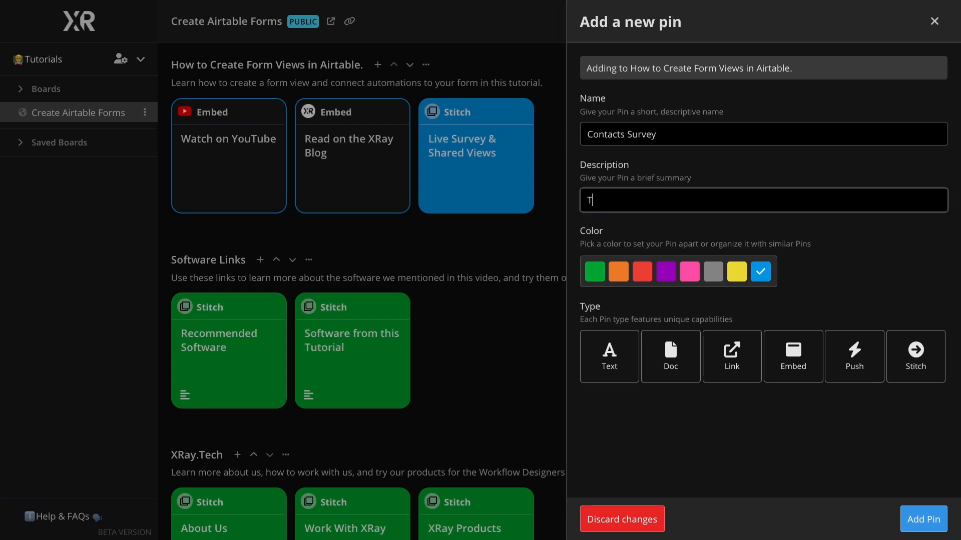
type("his is a tutorial pin. Try it out for yourself!")
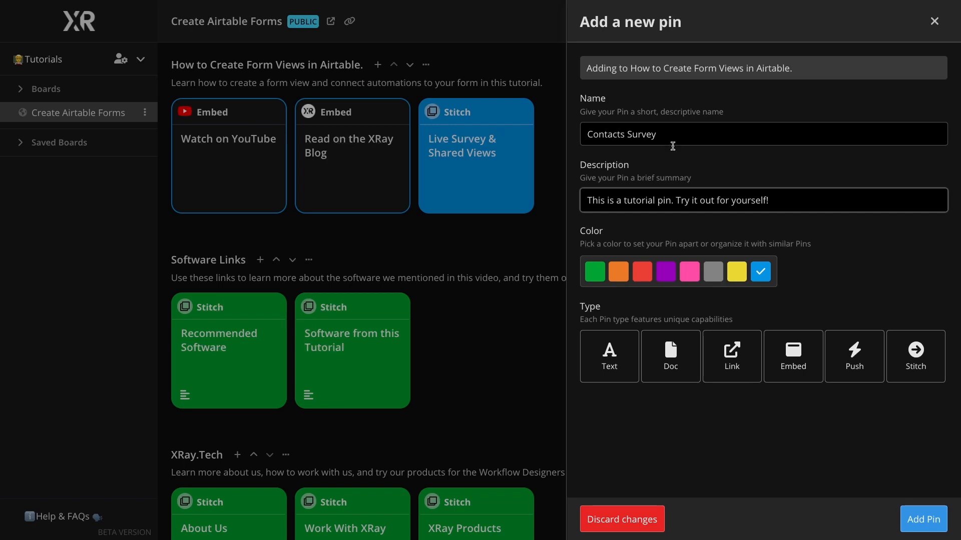
Step: Make it an embed of the Contact Form, save it, and drag it into the Live Survey & Shared Views stitch
left_click(792, 353)
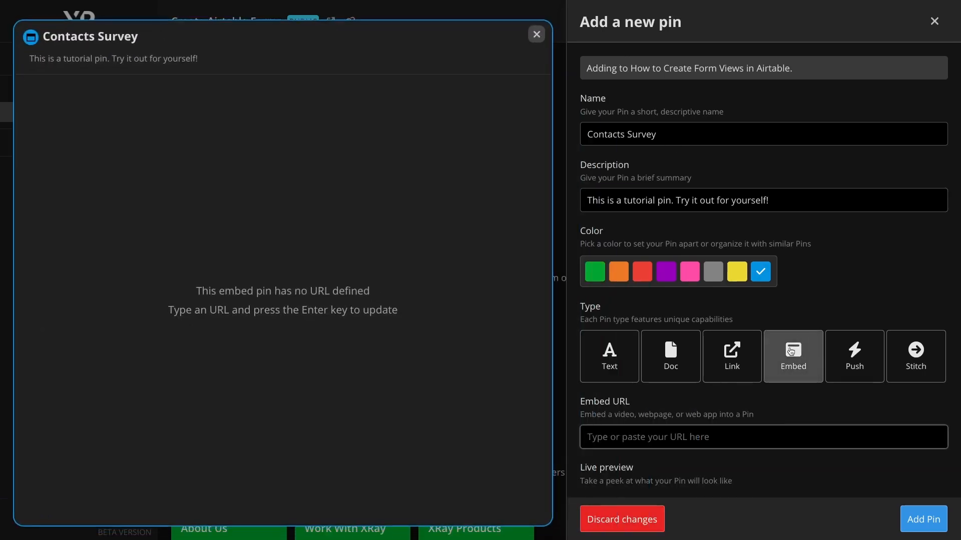
scroll(791, 352, "down", 1)
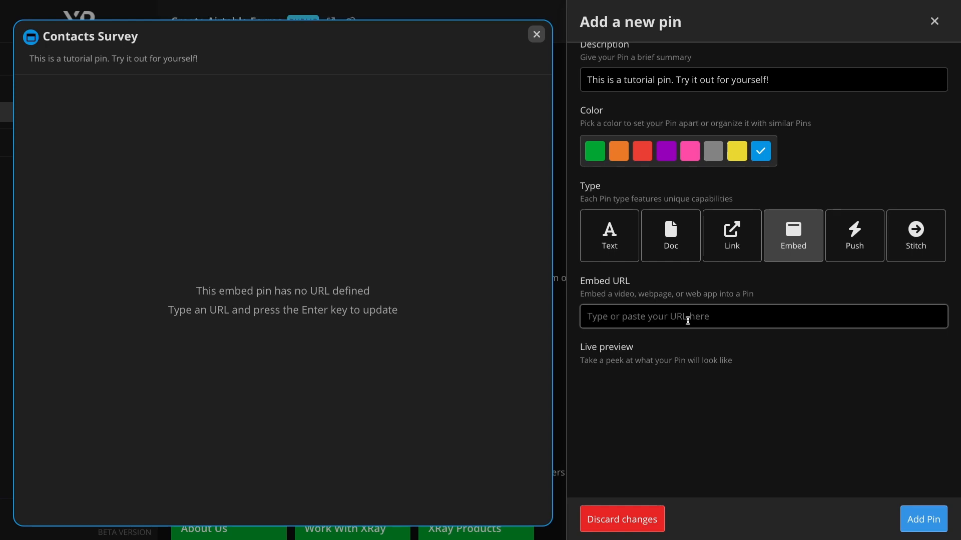
key("ctrl+v")
key("Return")
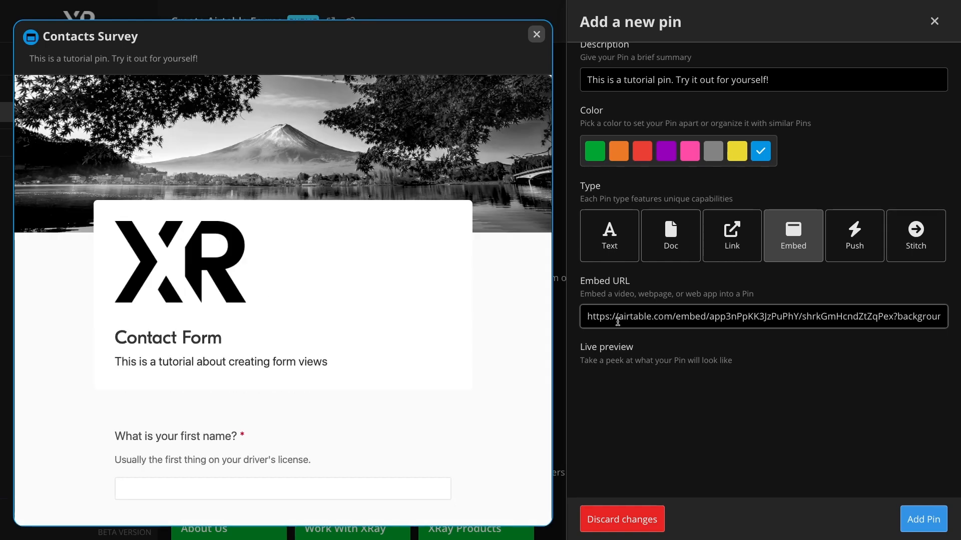
scroll(675, 317, "down", 1)
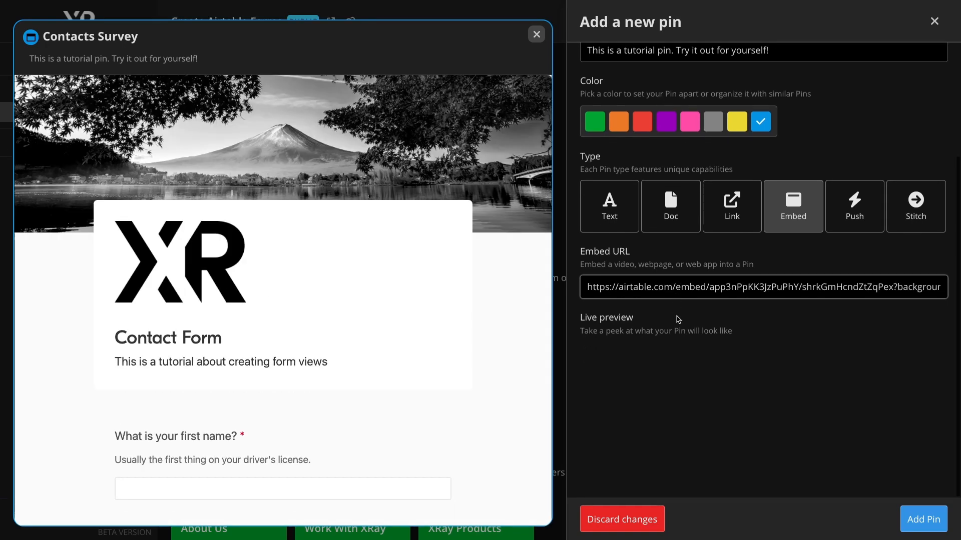
left_click(923, 519)
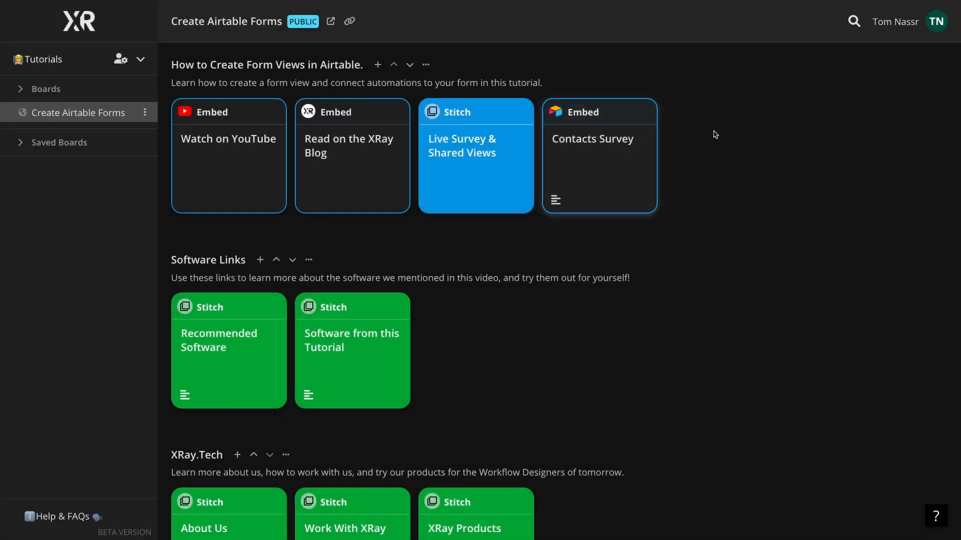
mouse_move(624, 124)
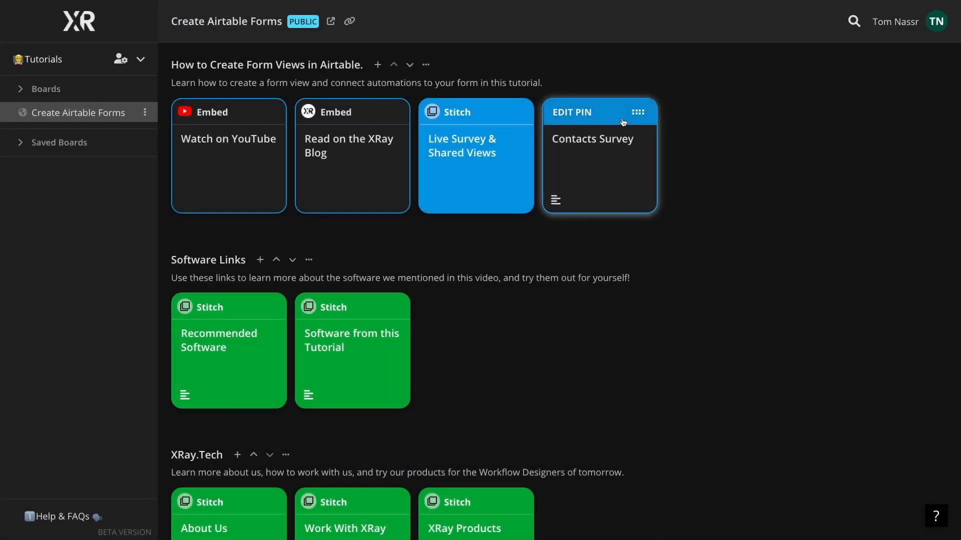
left_click_drag(638, 112, 489, 155)
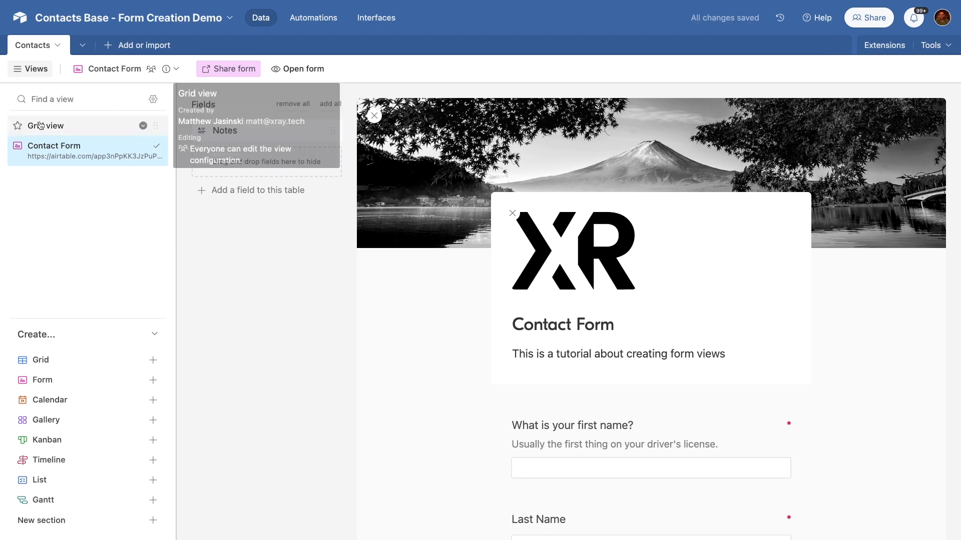
Step: Copy the contacts Grid view's embed code from Share and sync > Embed this view, then switch to XRay
left_click(41, 126)
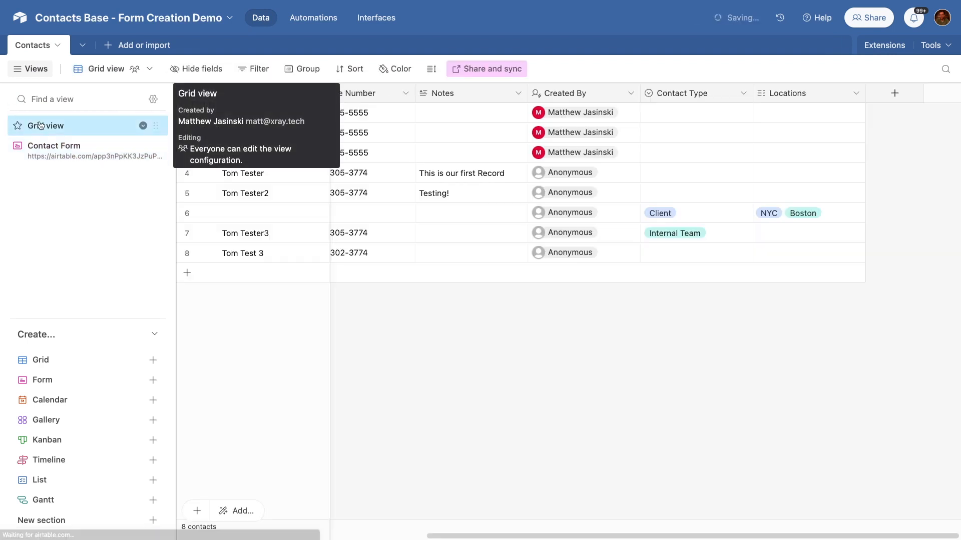
left_click(496, 71)
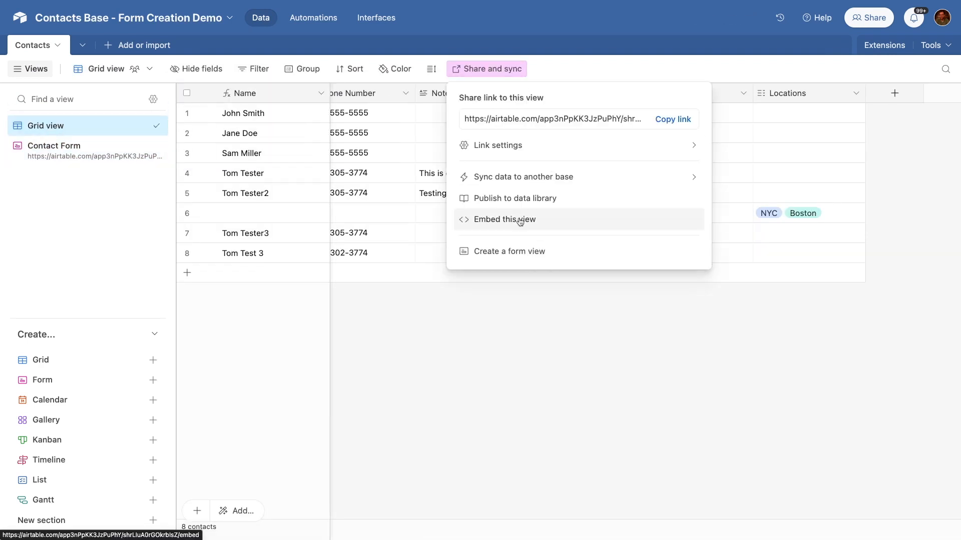
left_click(540, 222)
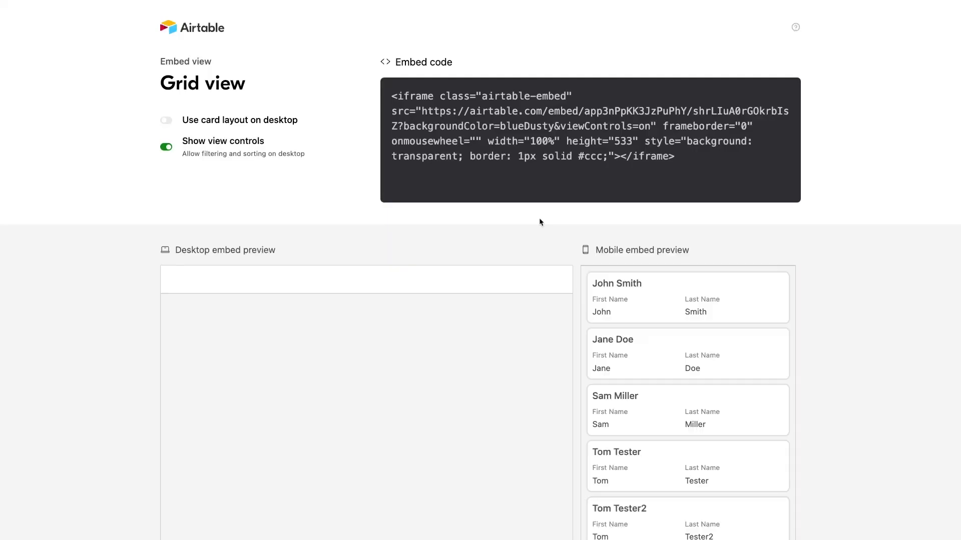
left_click(515, 122)
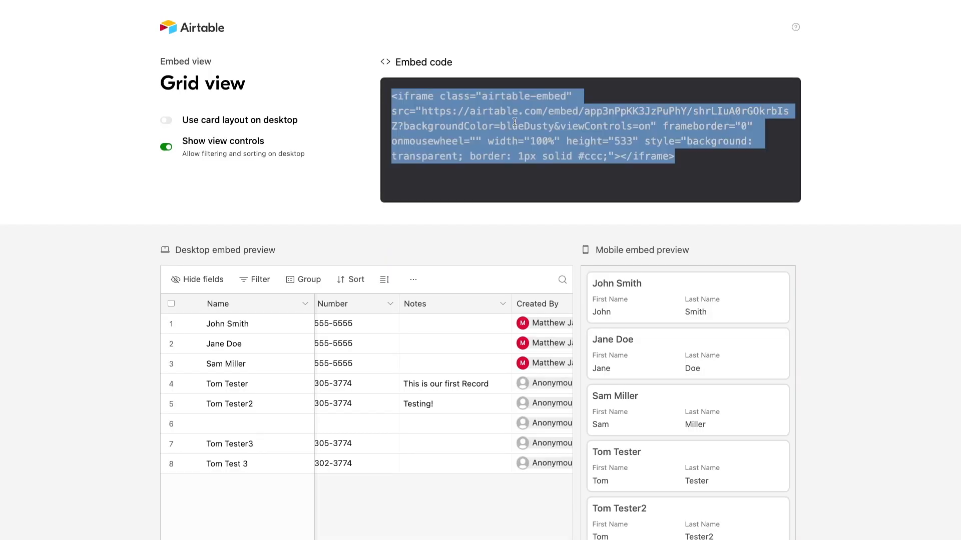
key("ctrl+Right")
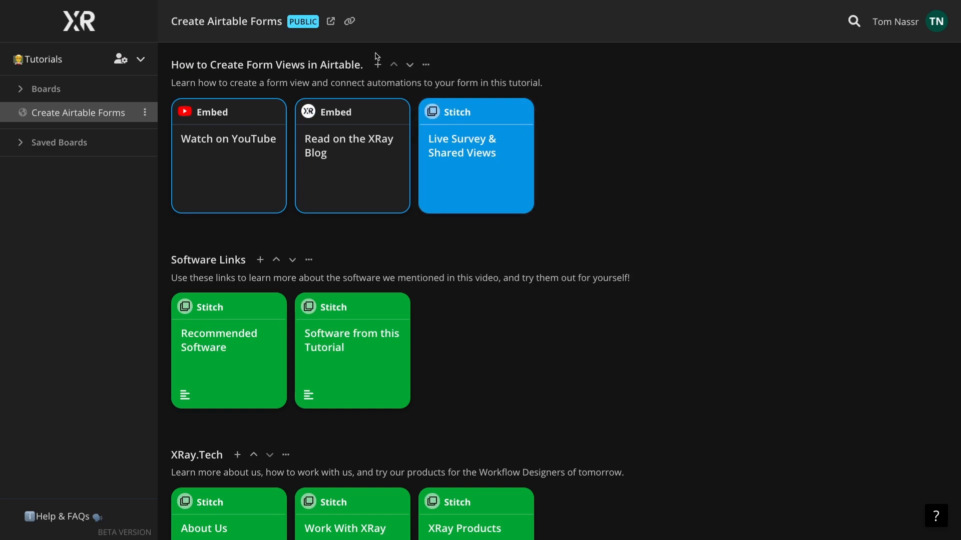
Step: Add a pin named 'Shared Grid View' described as 'All of the submissions to the contacts form.'
left_click(378, 65)
left_click(612, 143)
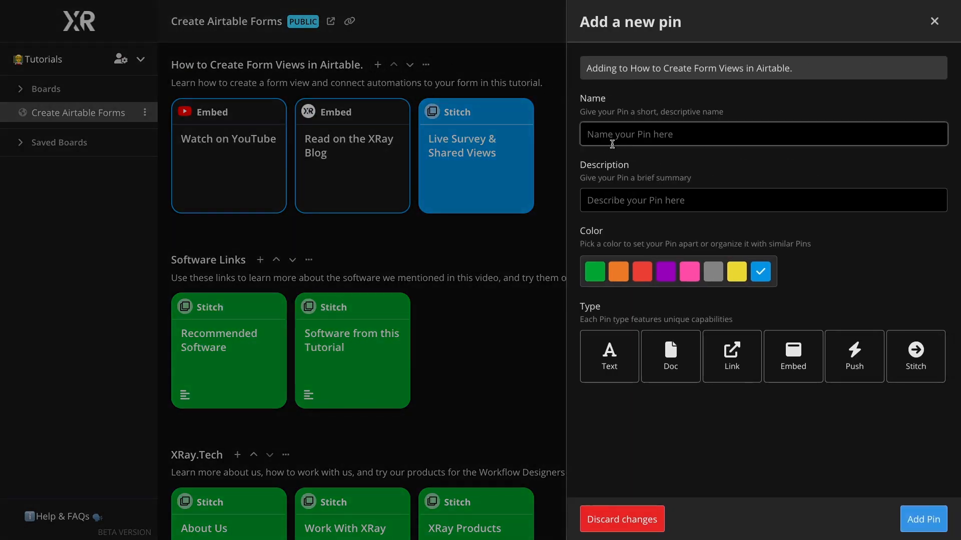
type("Shared Grid View")
key("Tab")
type("A")
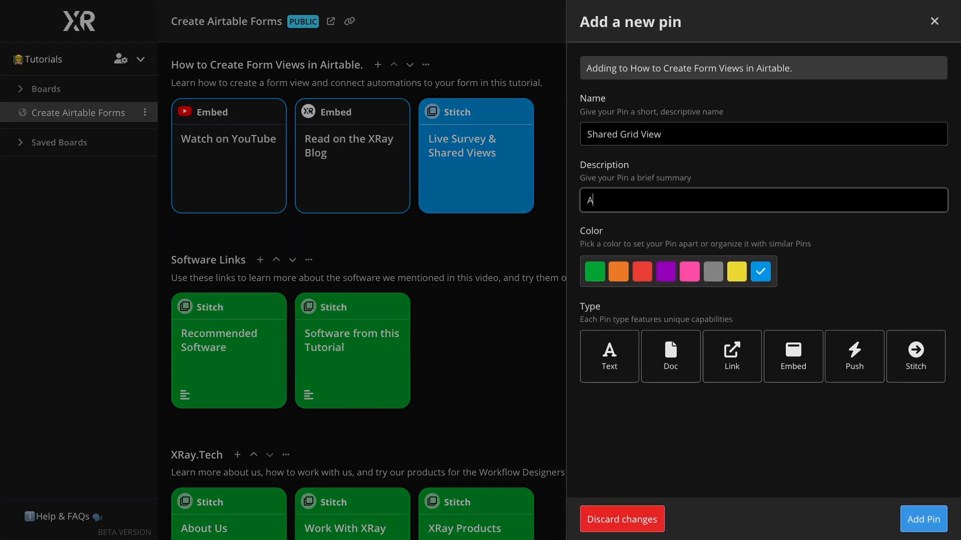
type("ll of the submissions ")
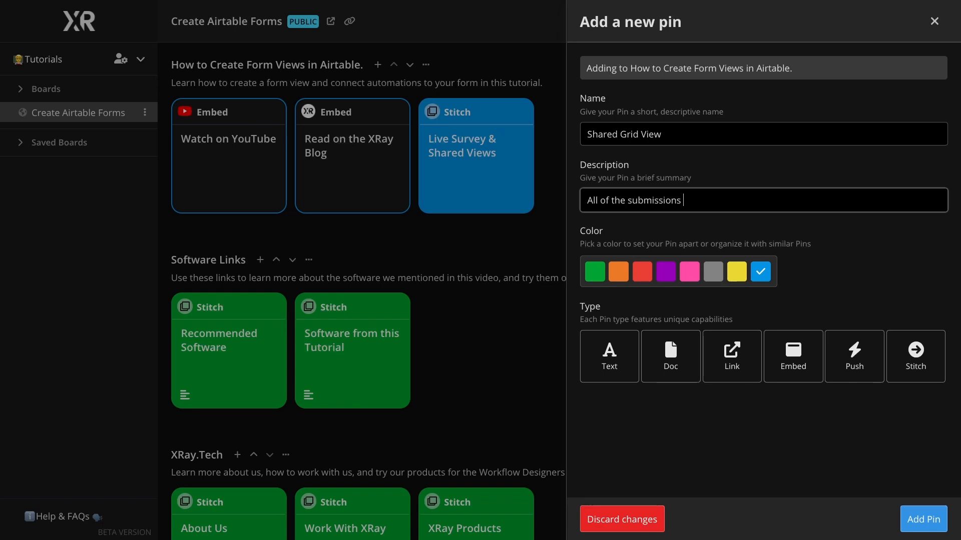
type("to the contacts form.")
Step: Make it an embed of the Airtable grid URL, save it, and drag it into the Live Survey & Shared Views stitch
left_click(790, 348)
scroll(791, 348, "down", 3)
key("ctrl+v")
key("Return")
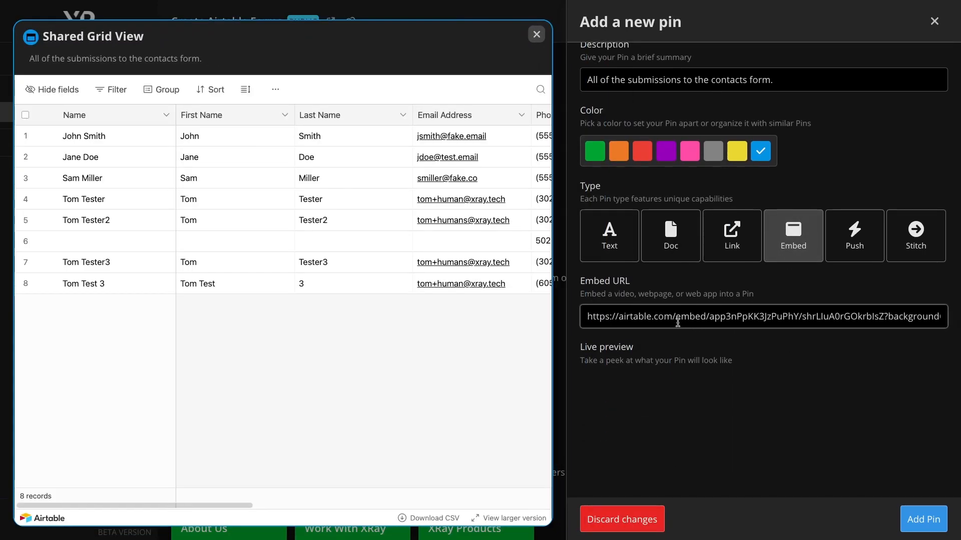
scroll(678, 317, "down", 1)
scroll(401, 280, "right", 10)
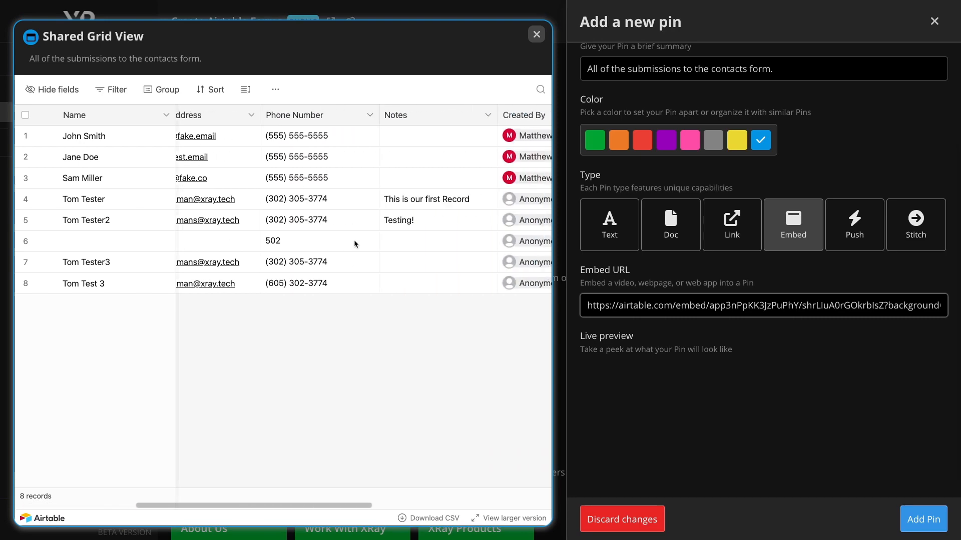
scroll(355, 244, "left", 10)
left_click(928, 520)
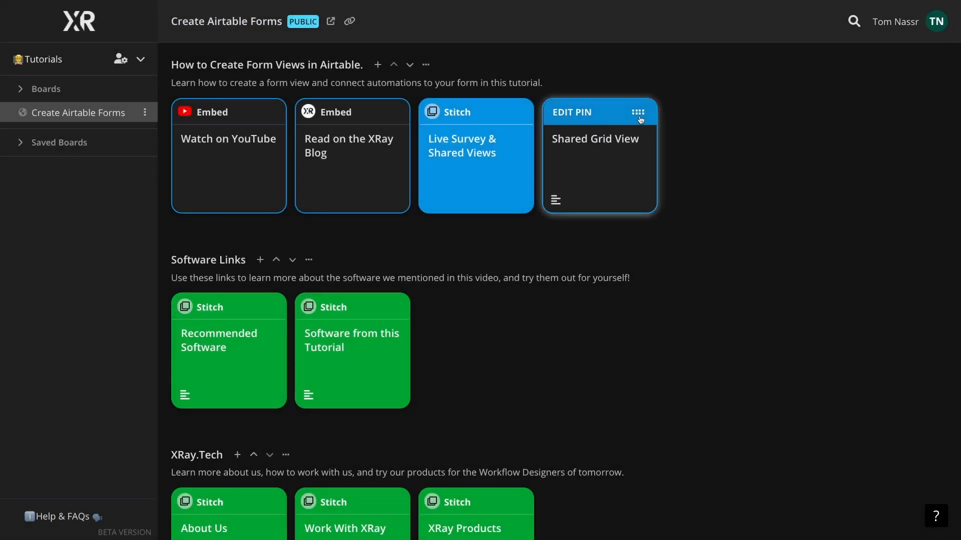
left_click_drag(606, 134, 573, 152)
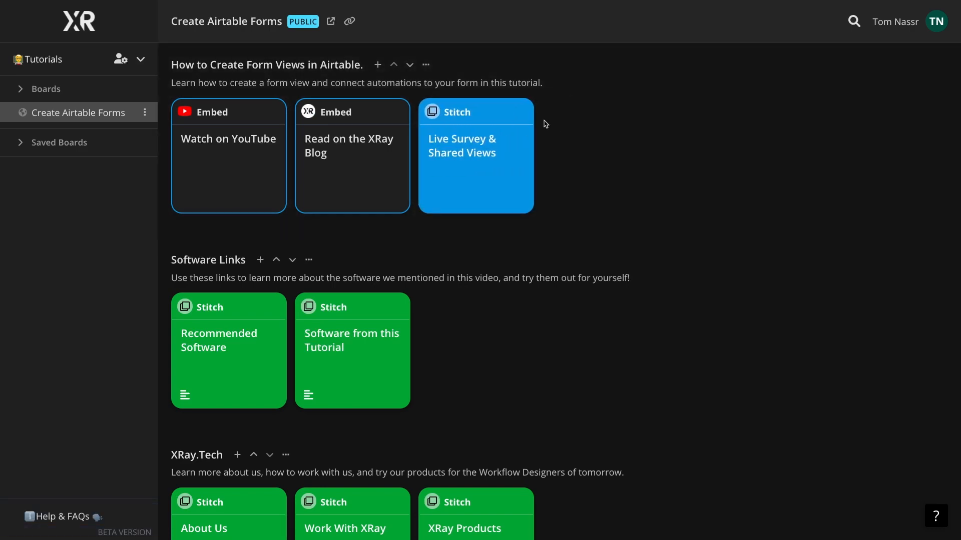
left_click(459, 164)
scroll(474, 270, "down", 9)
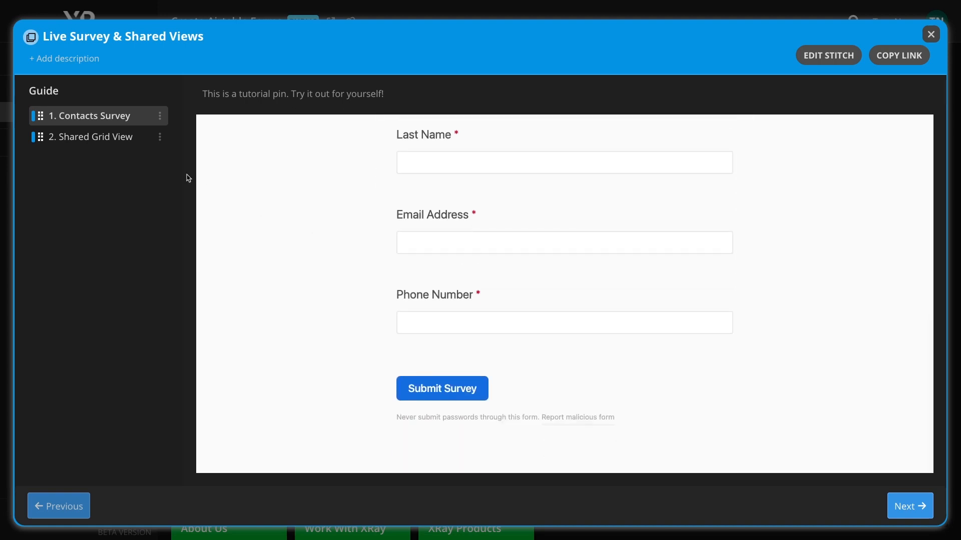
left_click(133, 139)
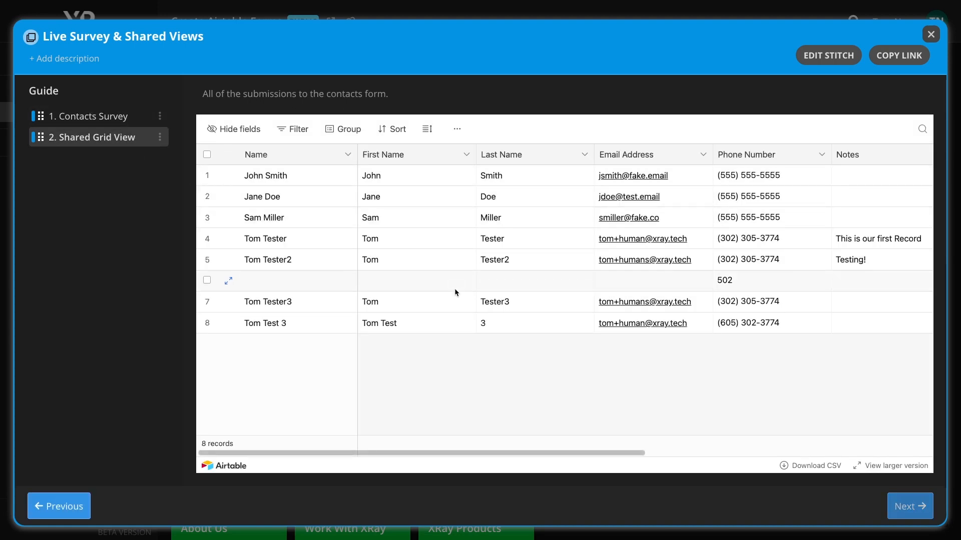
left_click(124, 117)
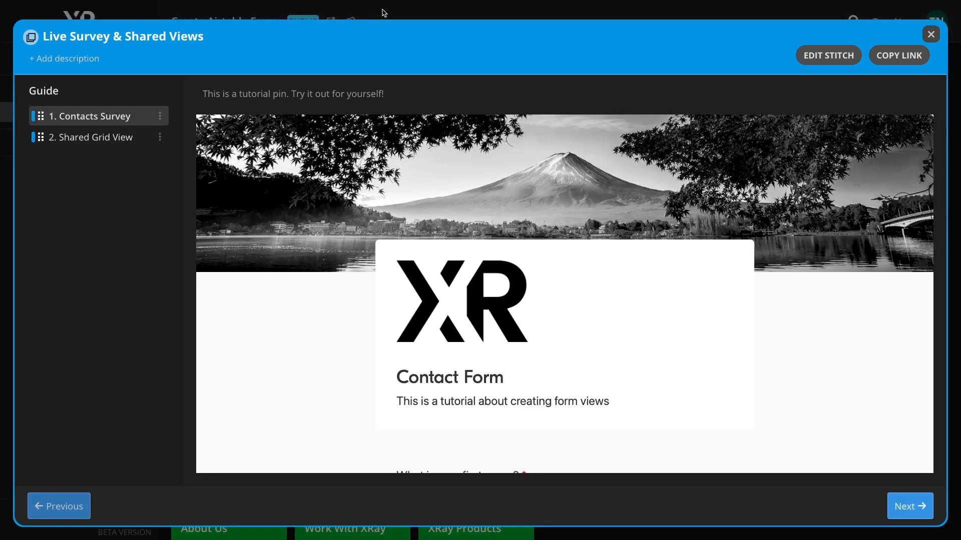
left_click(384, 13)
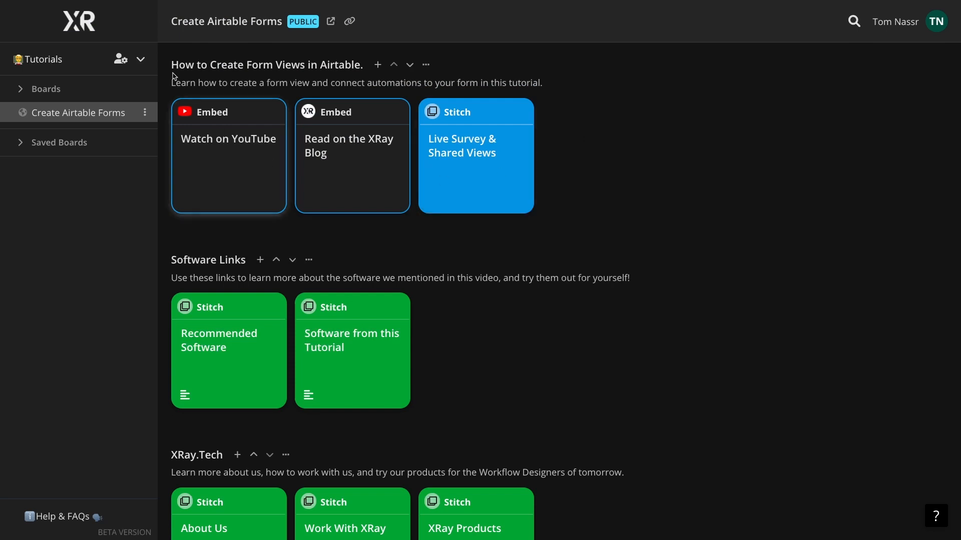
Step: Open the board's public version and enter the Live Survey & Shared Views stitch to reach the Contacts Survey form
left_click(331, 24)
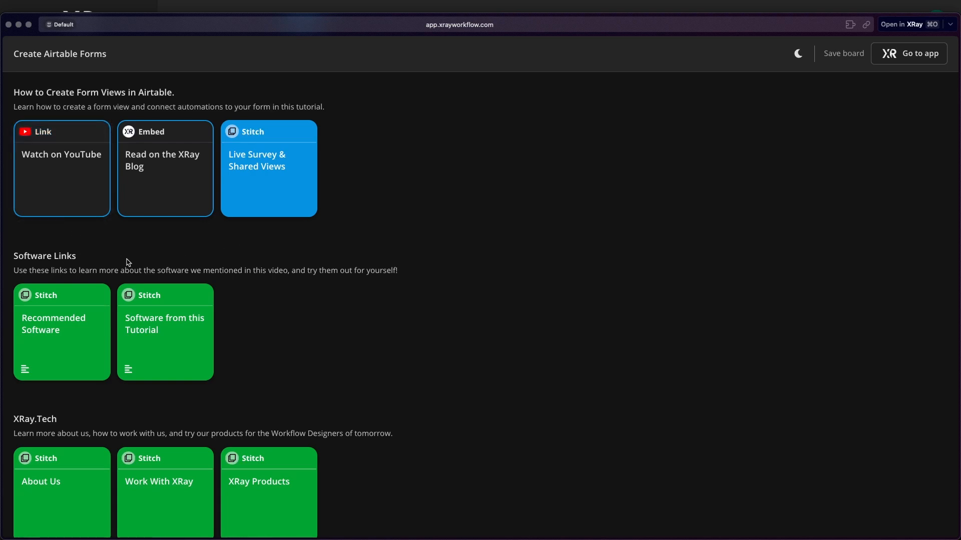
mouse_move(232, 204)
scroll(231, 204, "down", 1)
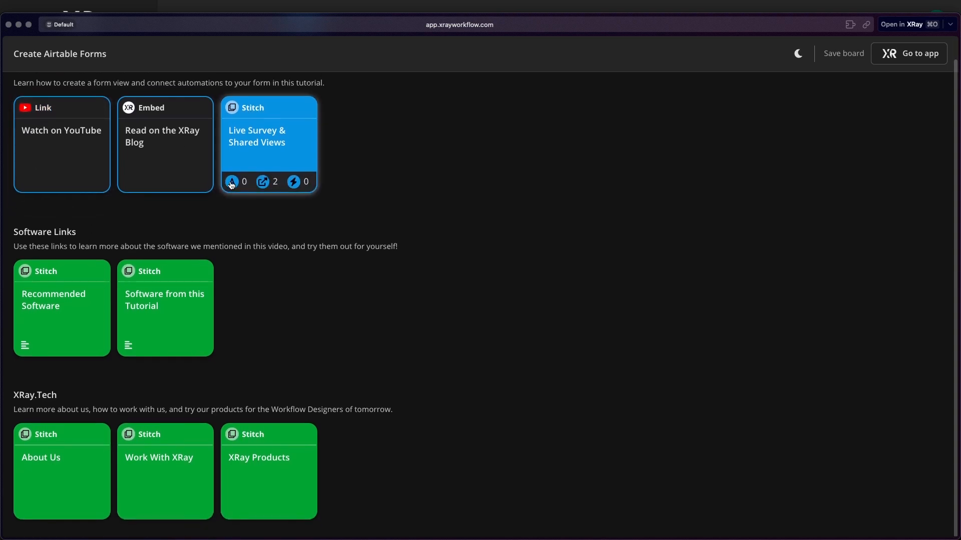
scroll(232, 185, "up", 1)
left_click(245, 169)
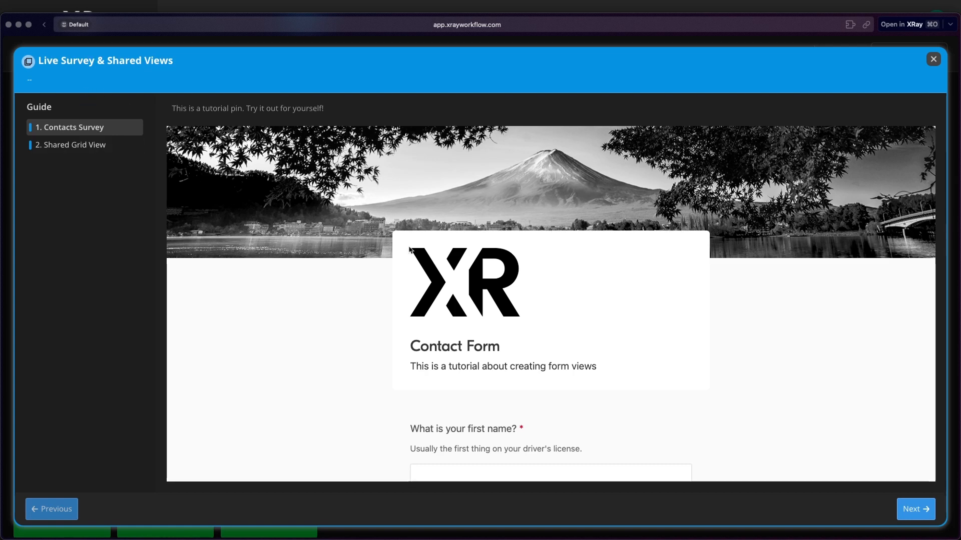
scroll(409, 249, "down", 5)
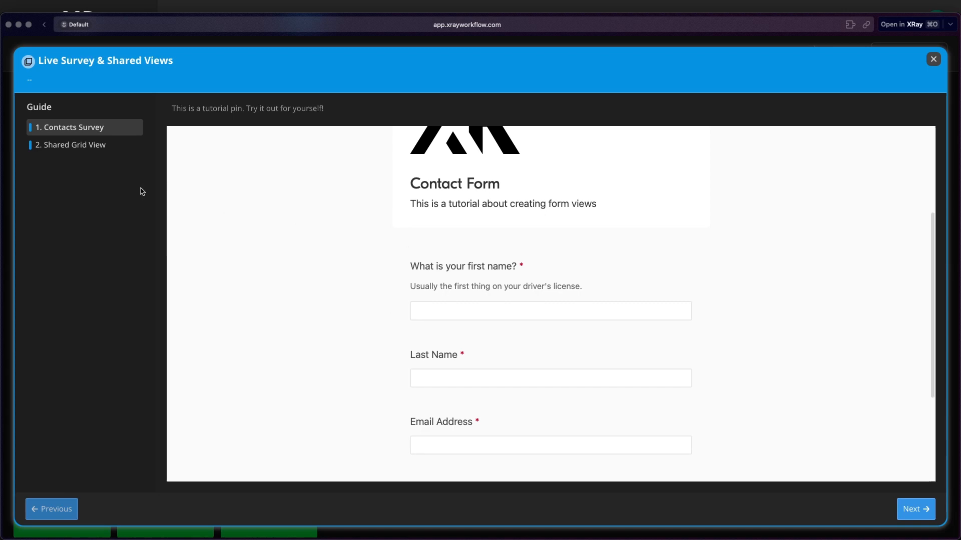
Step: Fill in the test contact's first name, last name, e-mail address and phone number on the form
left_click(504, 309)
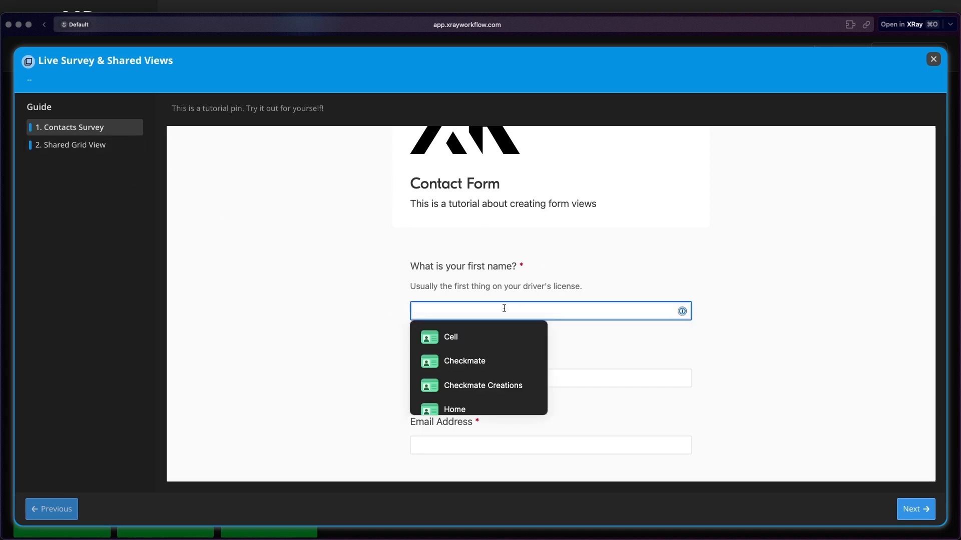
type("Tom Test 5")
key("Tab")
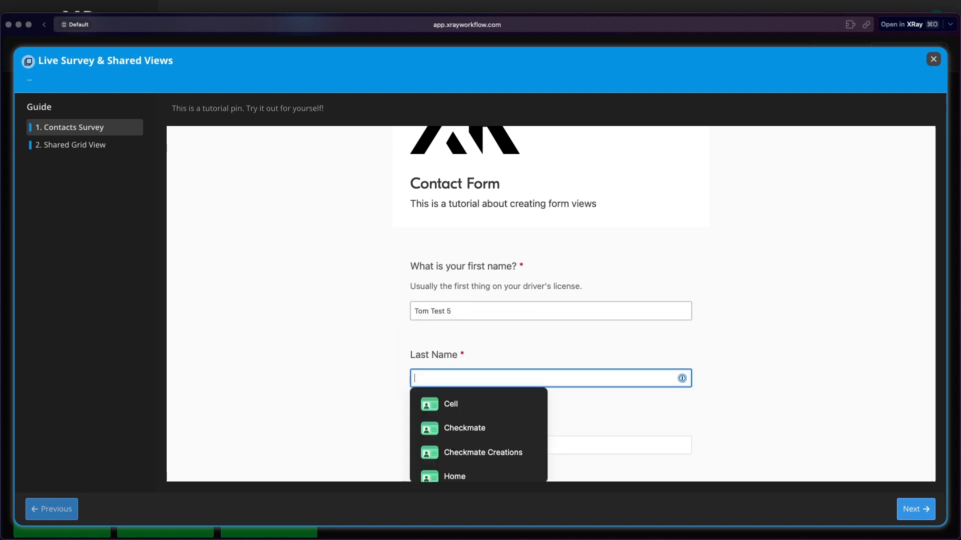
type("Last Name")
key("Tab")
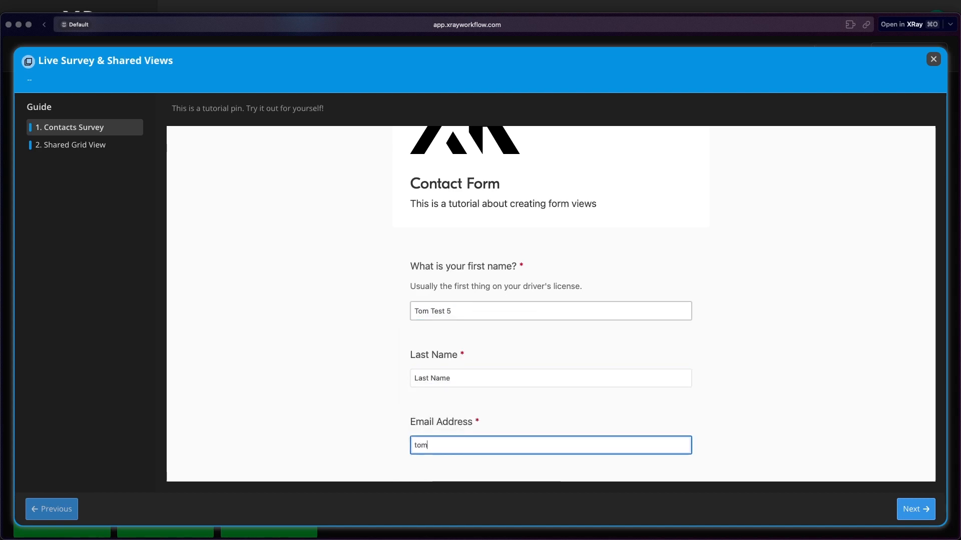
key("Tab")
type("302305")
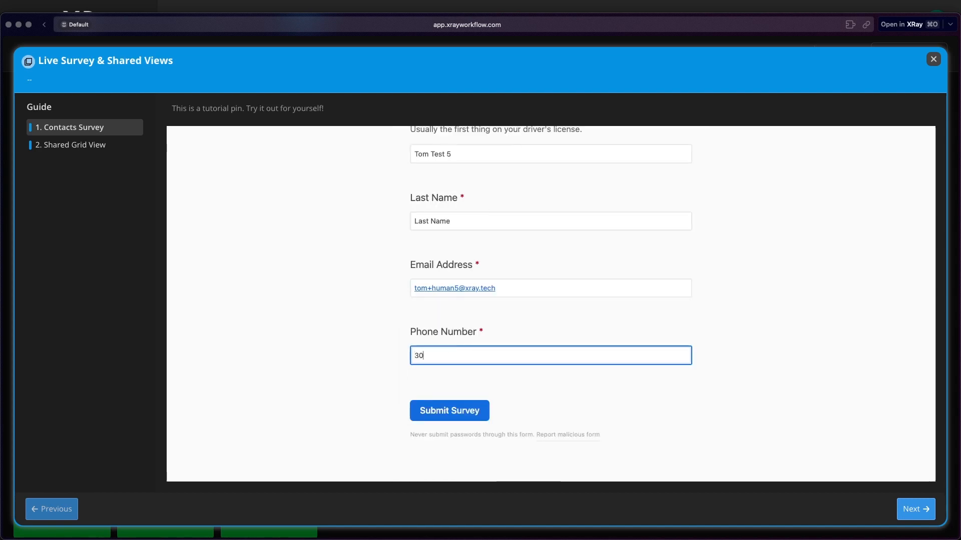
Step: Mark the contact as Internal Team, submit the survey, and advance to the Shared Grid View step
scroll(500, 350, "down", 2)
left_click(444, 356)
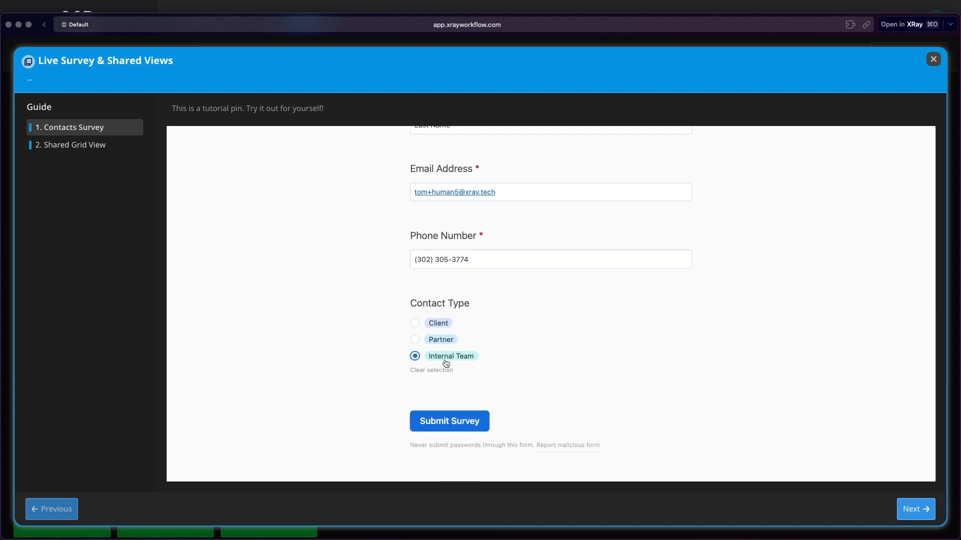
left_click(445, 423)
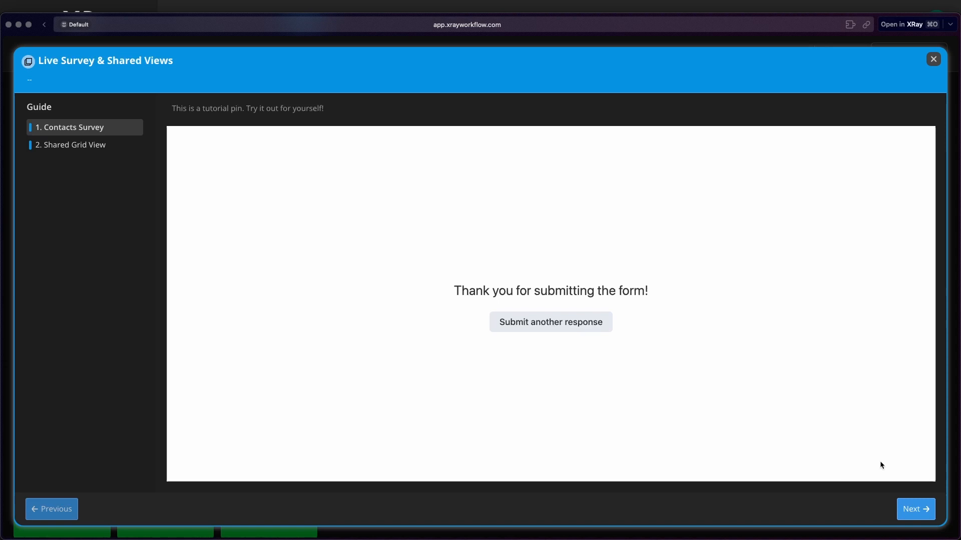
left_click(912, 508)
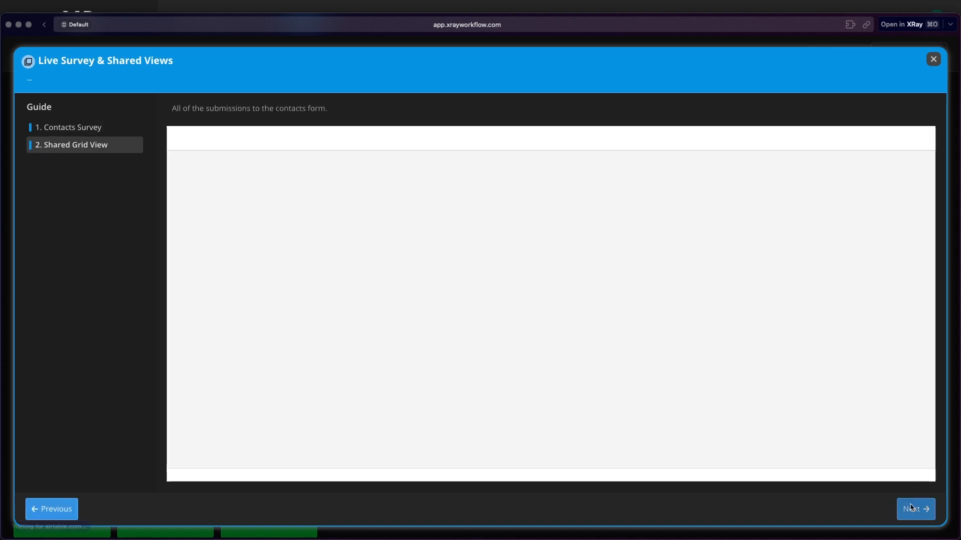